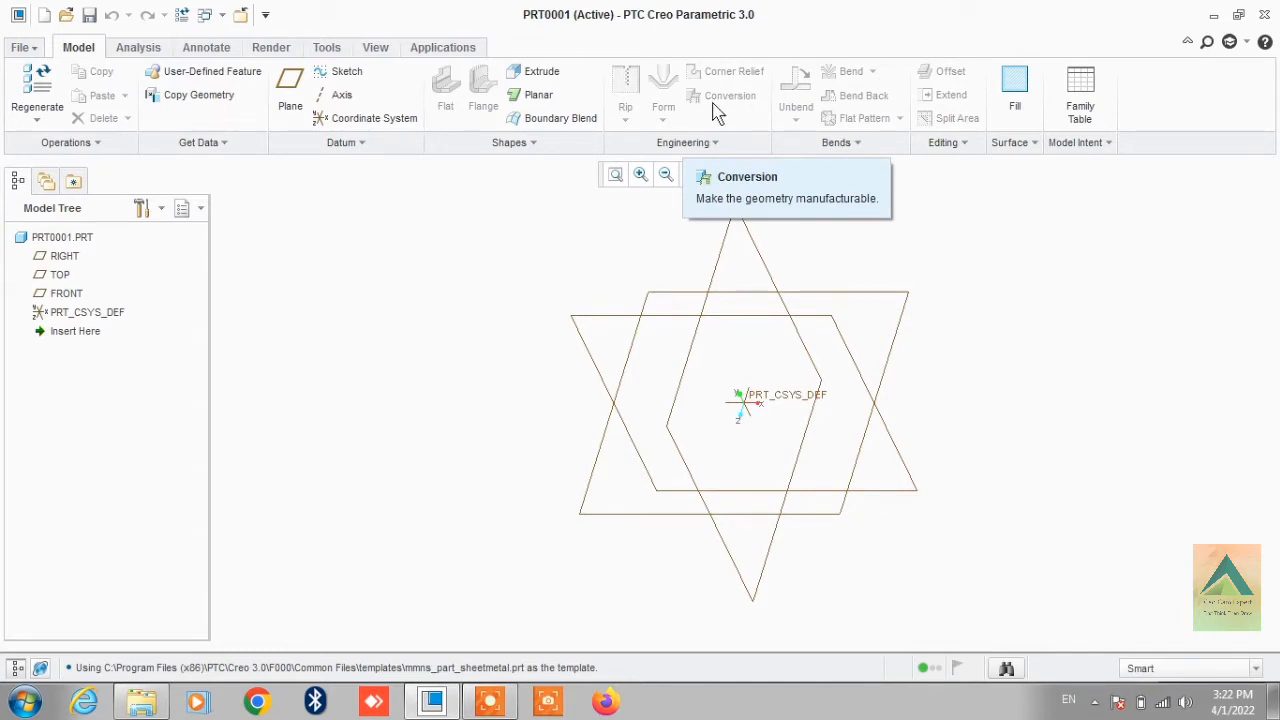
Switch the sheet metal part to a solid part
click(75, 143)
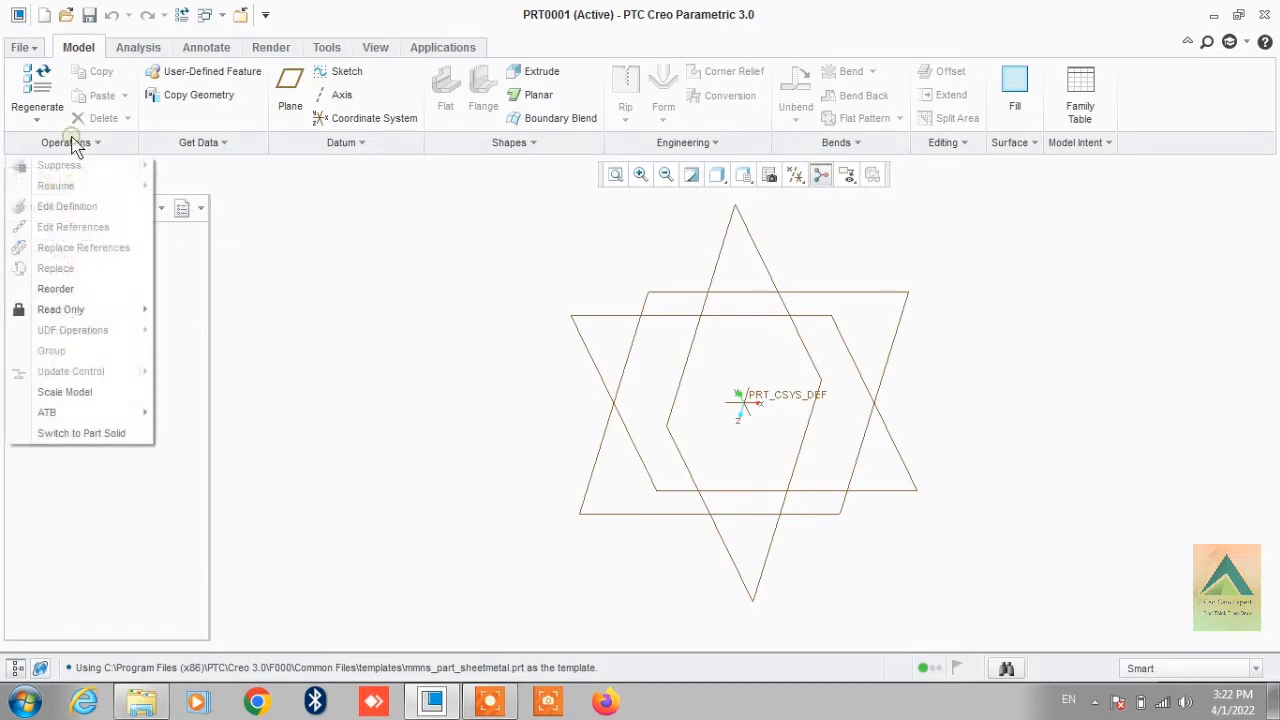
click(115, 433)
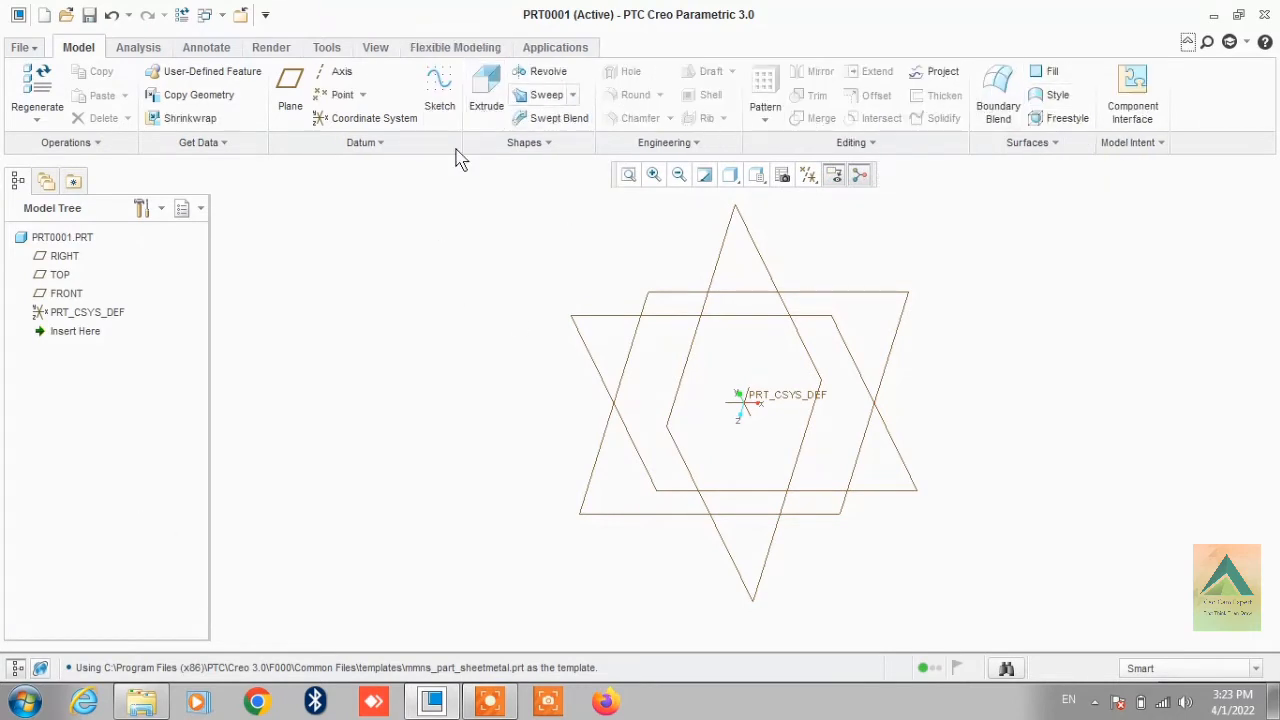
Start an extrusion on the TOP plane and sketch a center rectangle about 413 by 441 mm at the origin
click(494, 94)
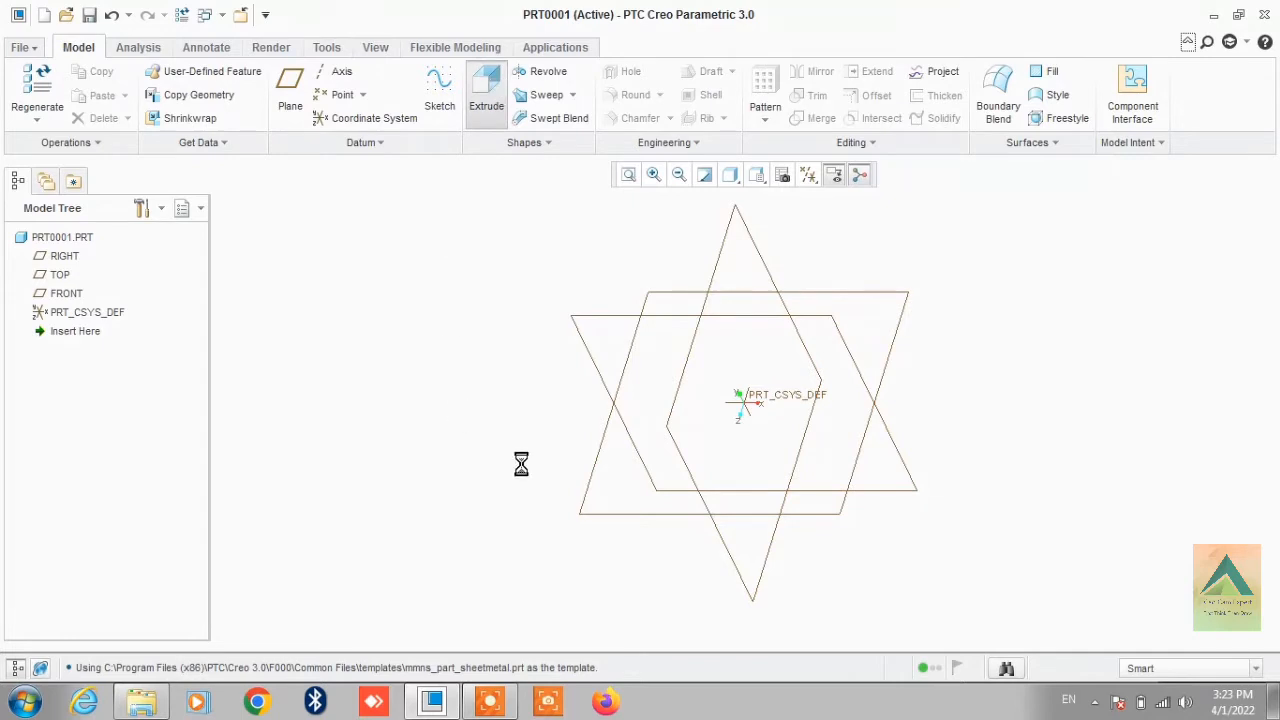
click(898, 296)
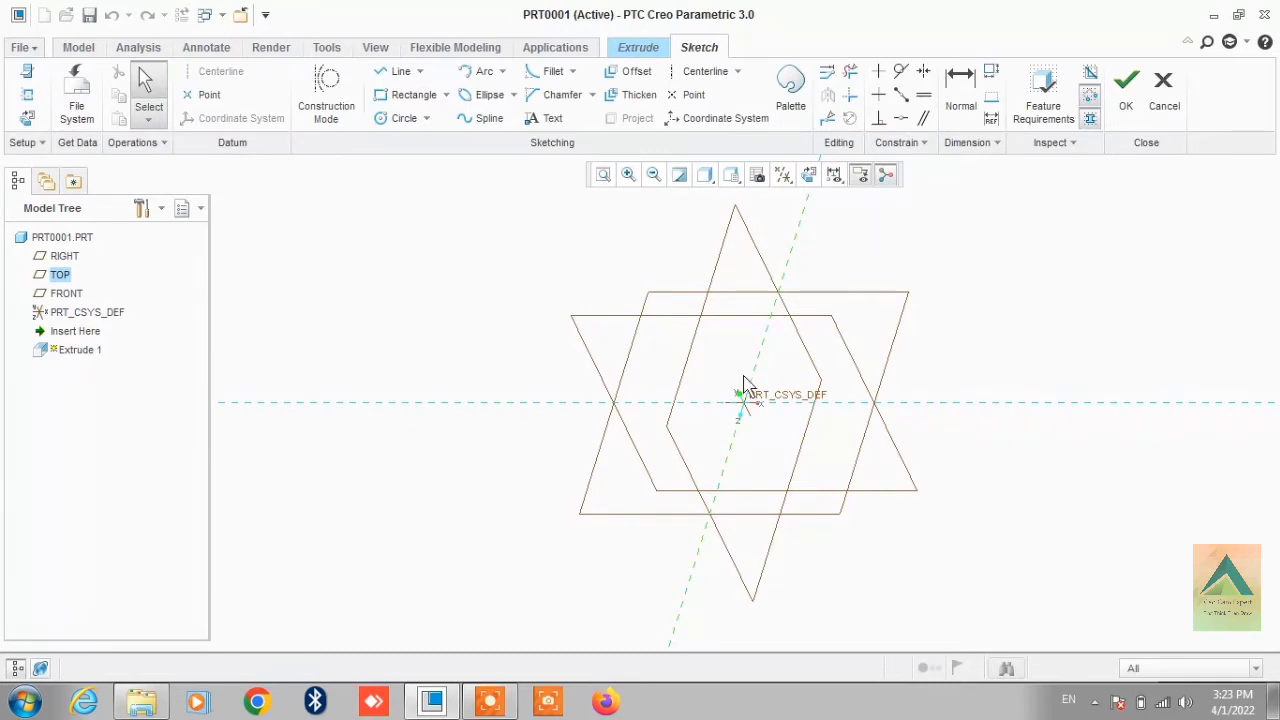
click(809, 176)
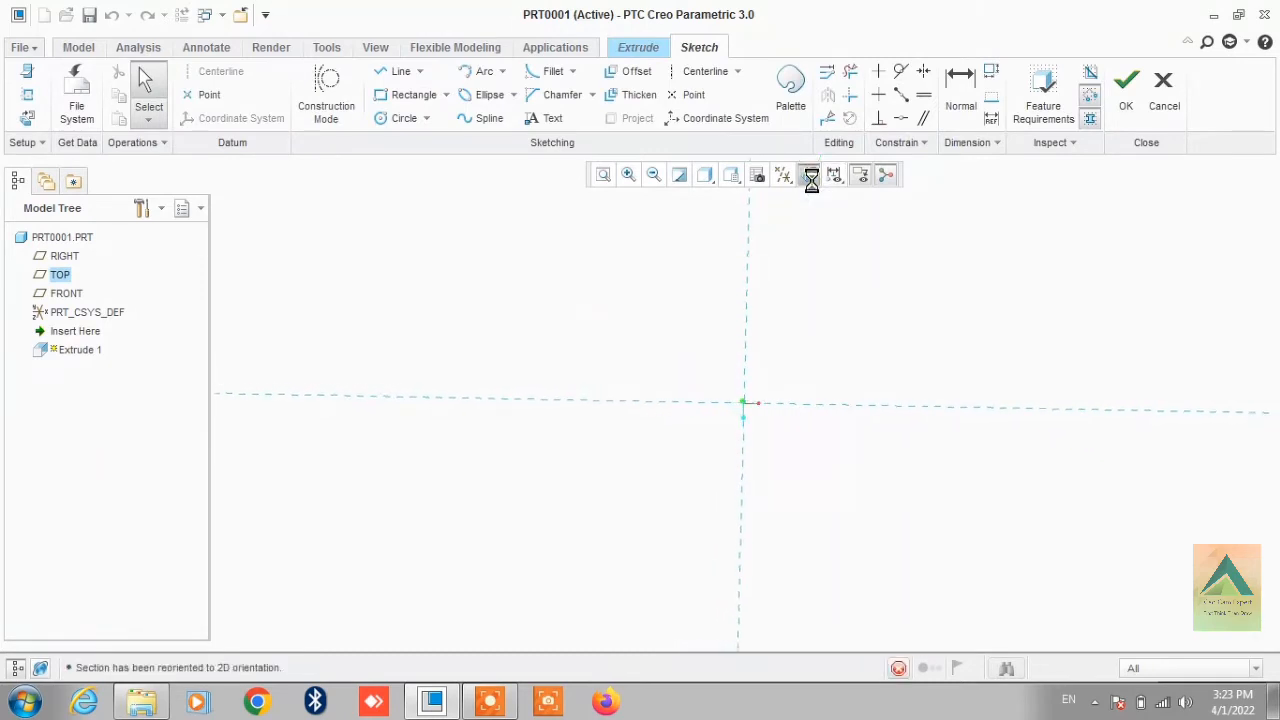
click(446, 98)
click(445, 158)
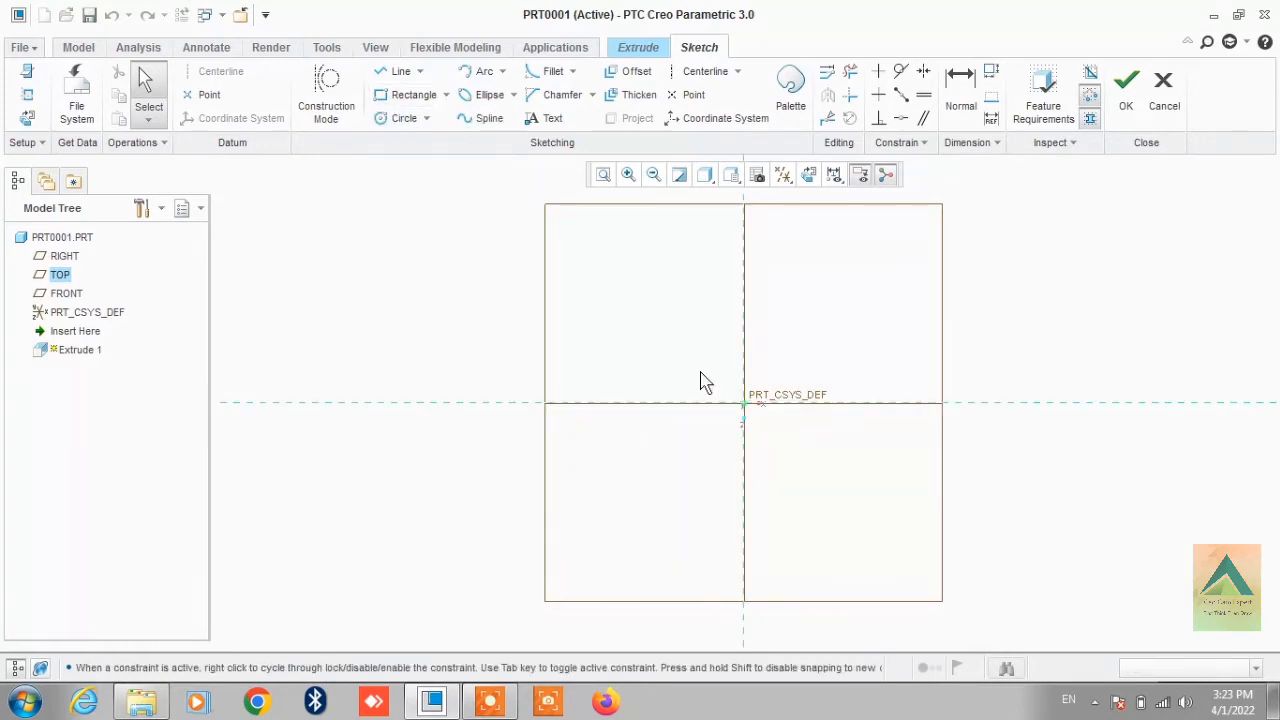
click(743, 406)
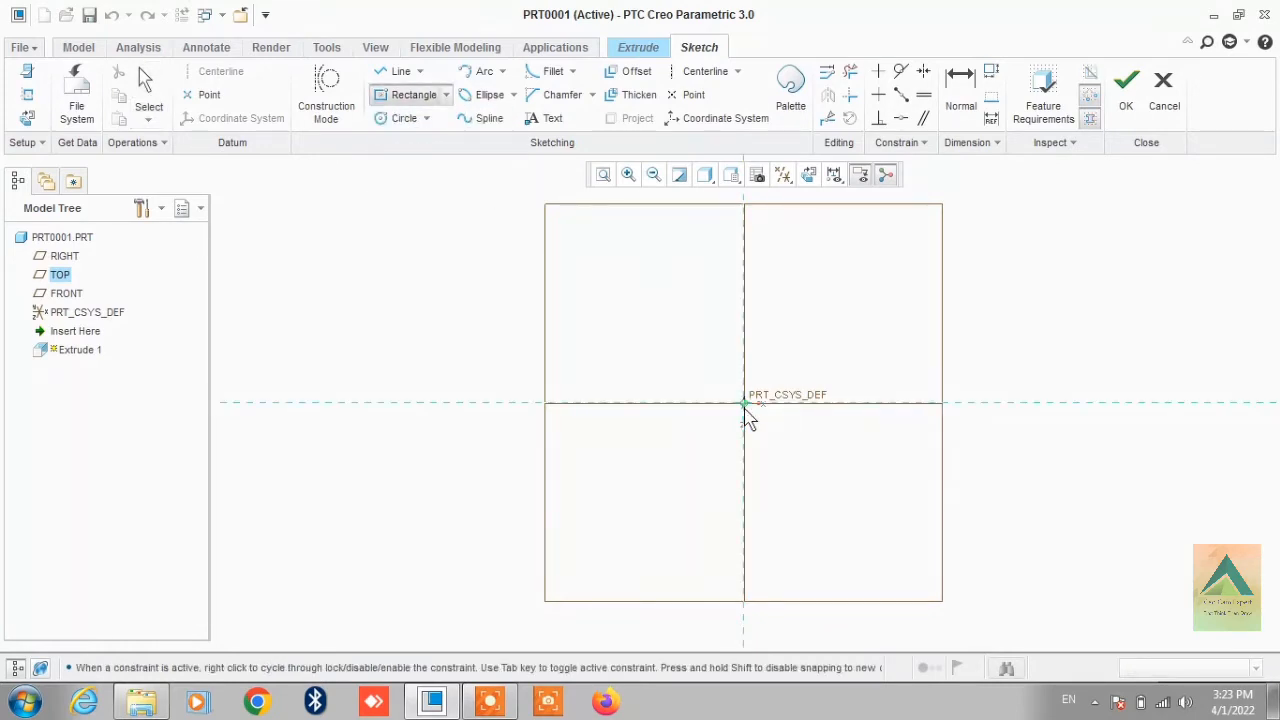
click(906, 232)
middle_click(673, 252)
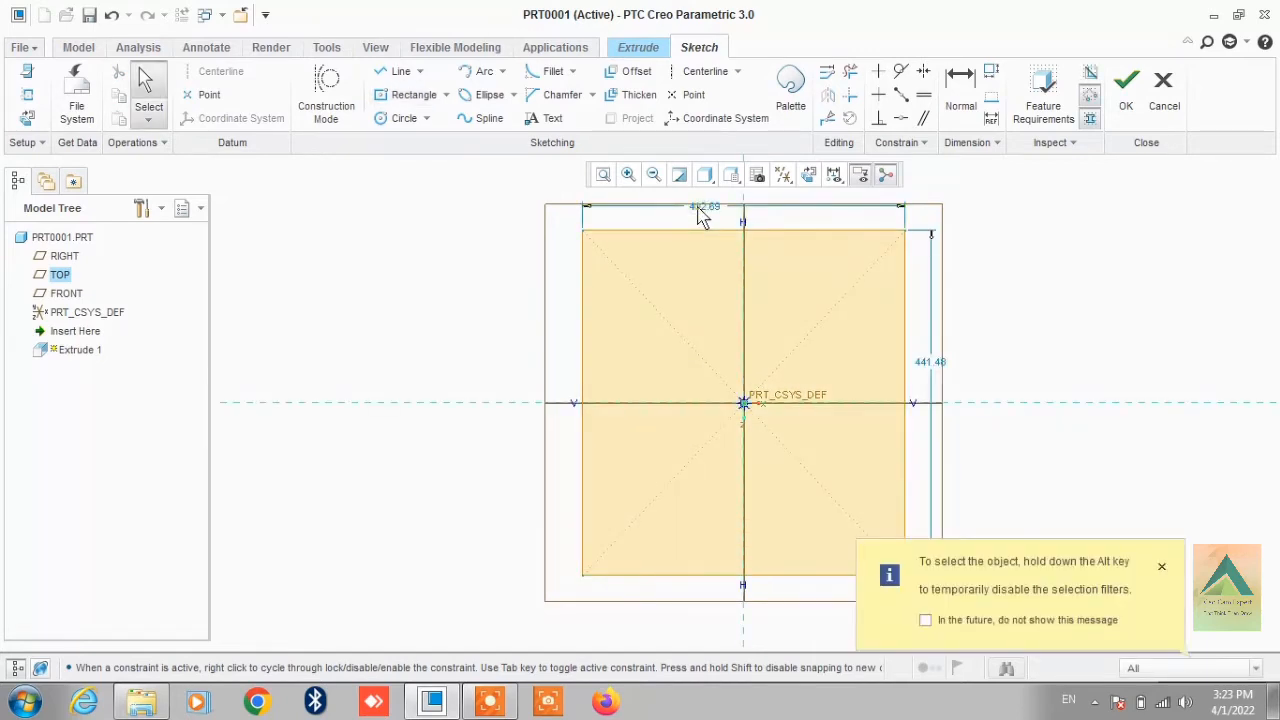
Set the rectangle's width and height to 100 mm each and finish the sketch
double_click(698, 208)
text(1)
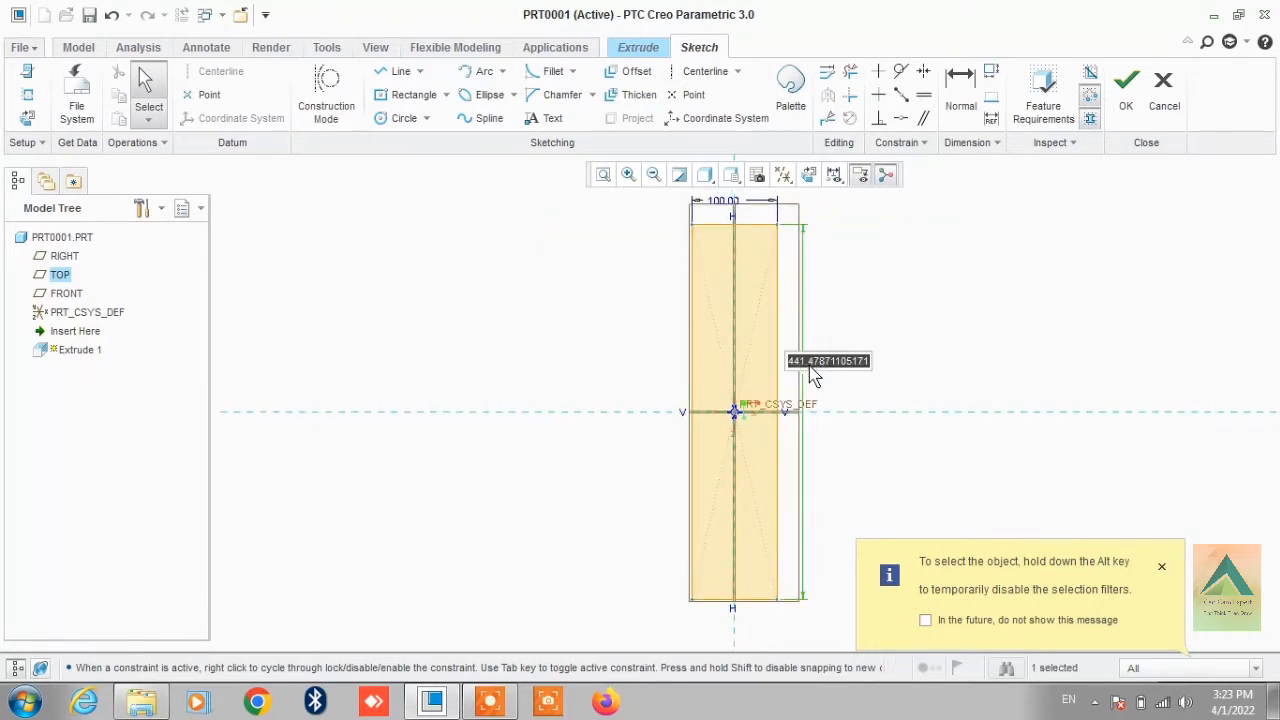
text(100)
key(Return)
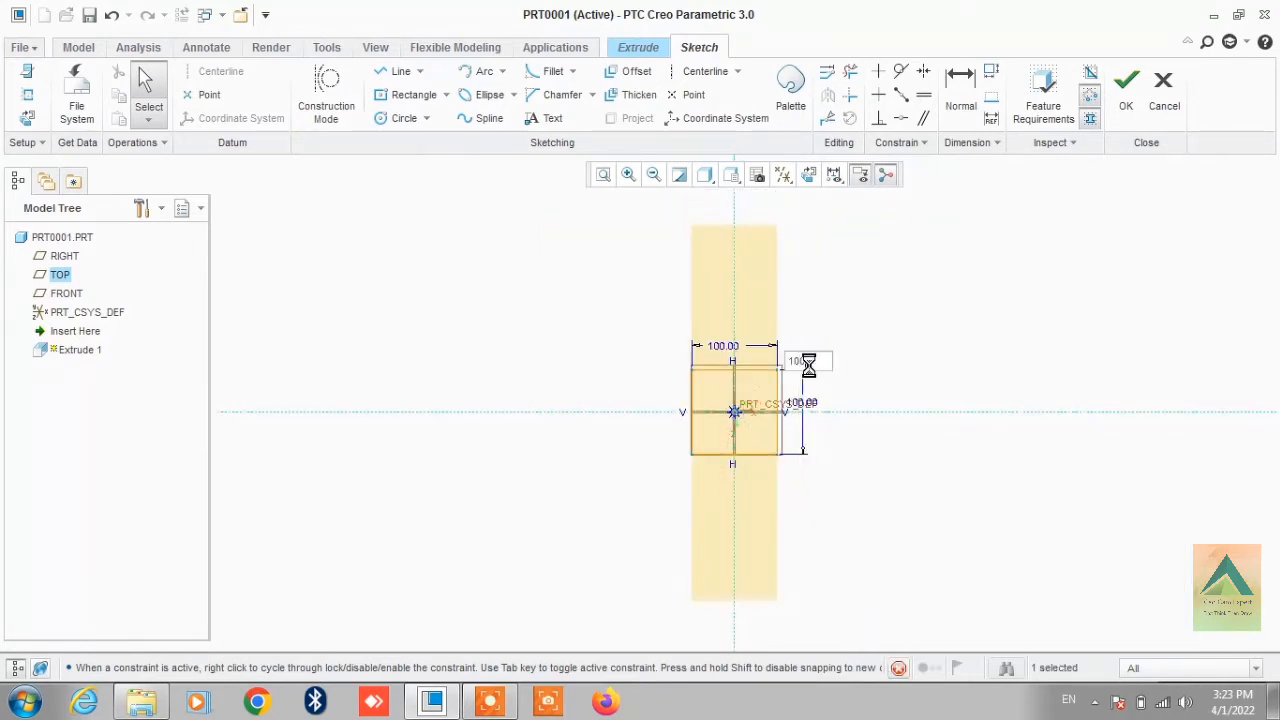
click(1126, 90)
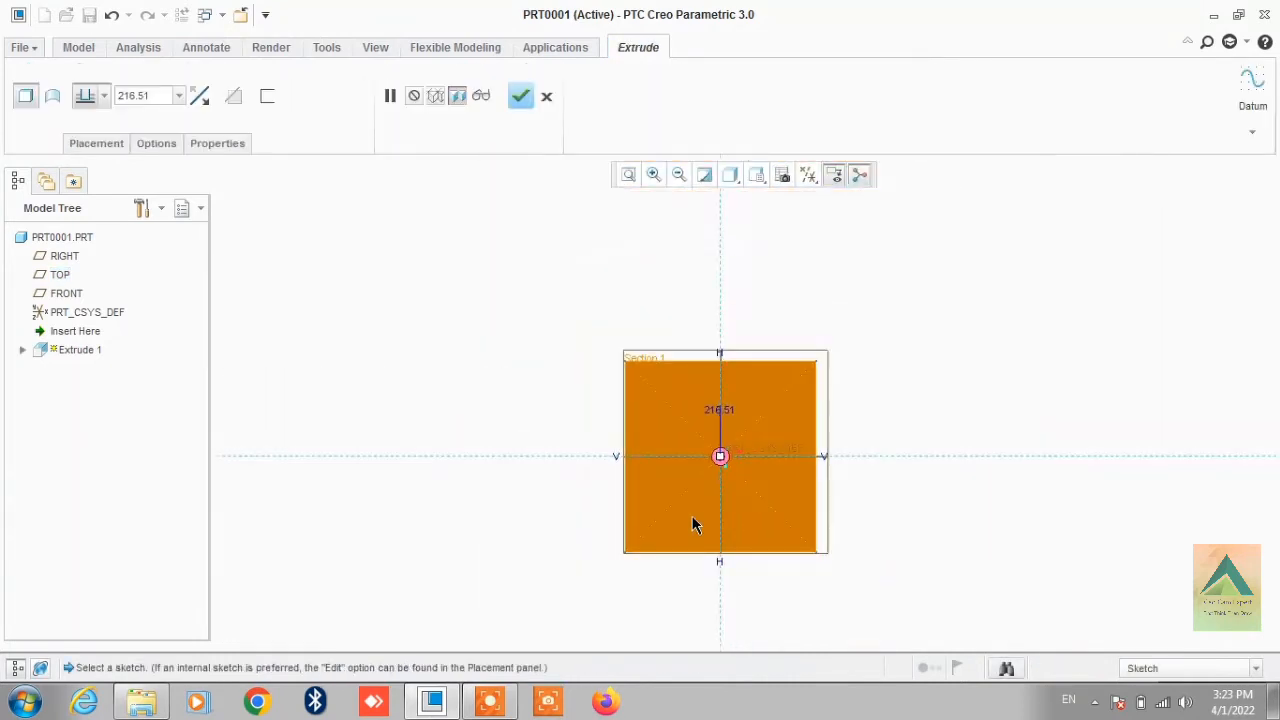
Extrude the square section to a depth of 80 mm to form the base block
middle_drag(880, 490, 889, 422)
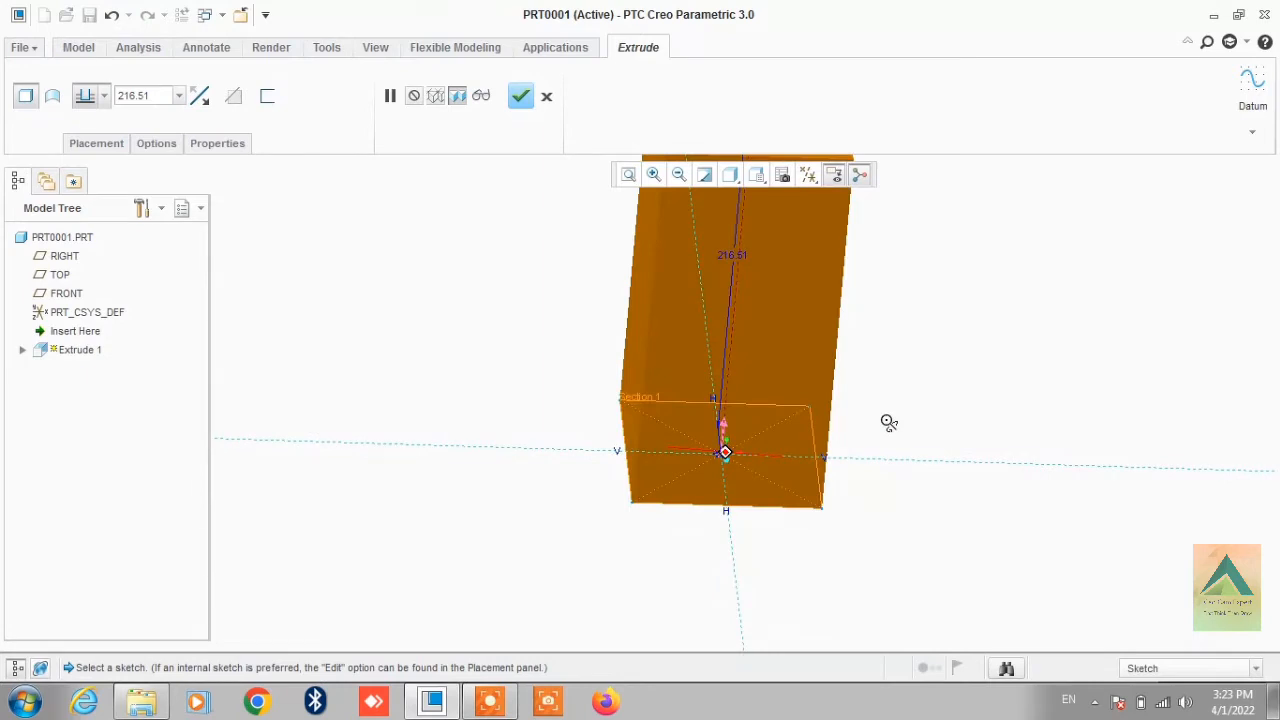
double_click(170, 94)
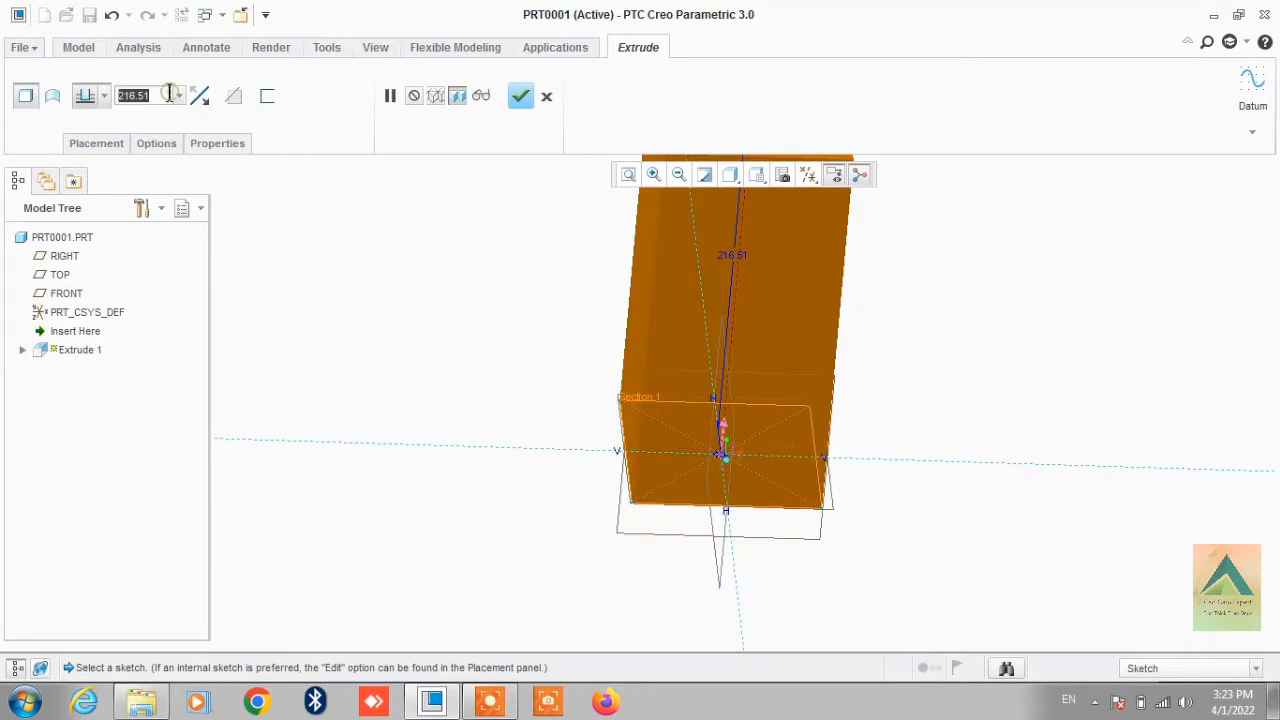
text(80)
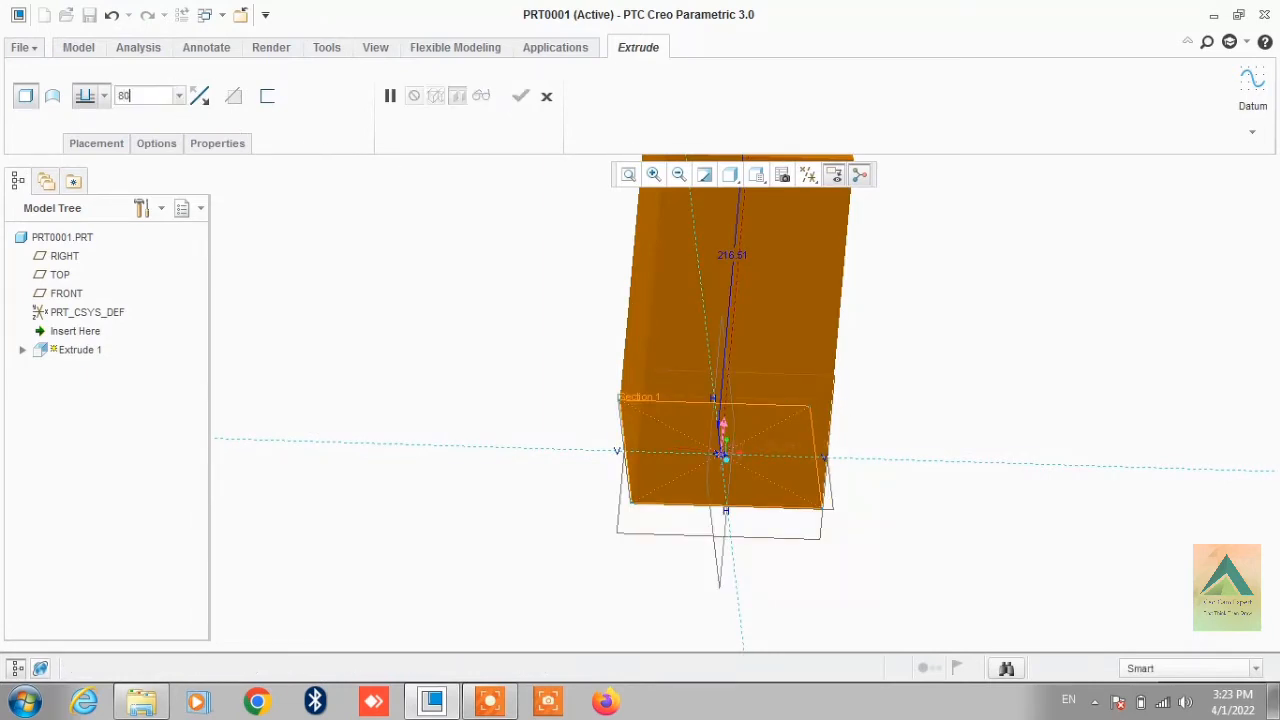
key(Return)
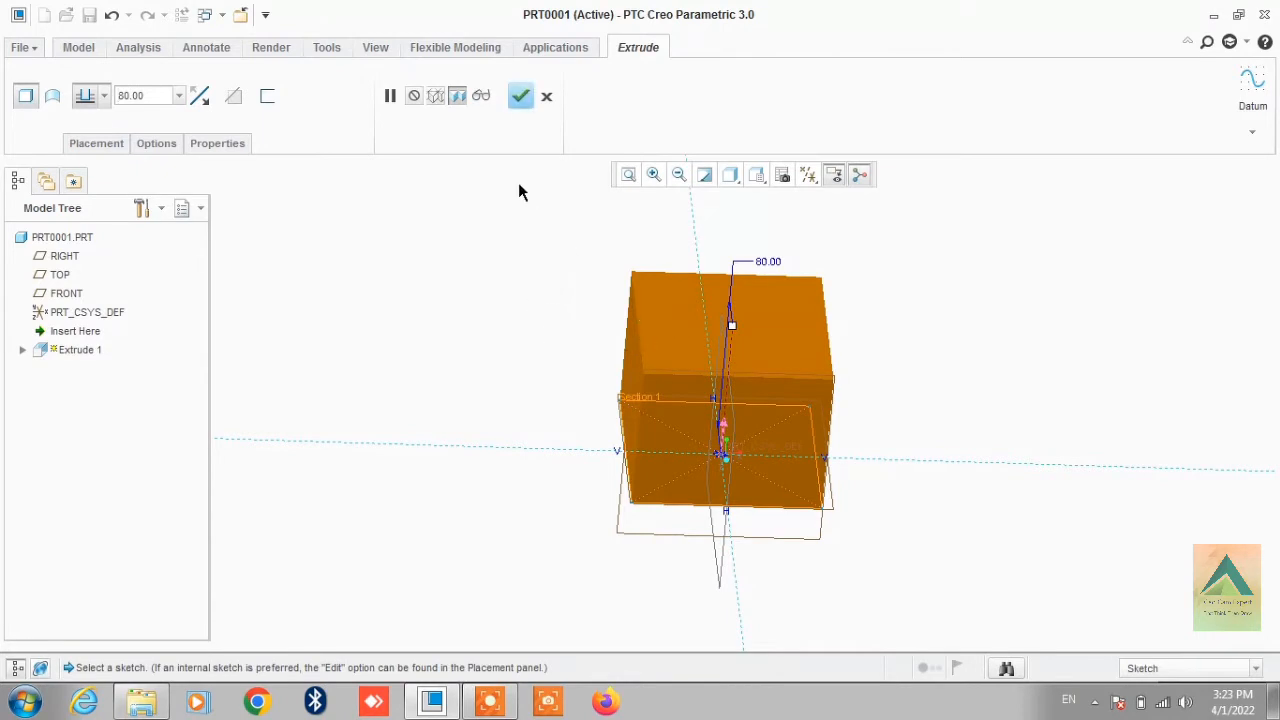
click(521, 96)
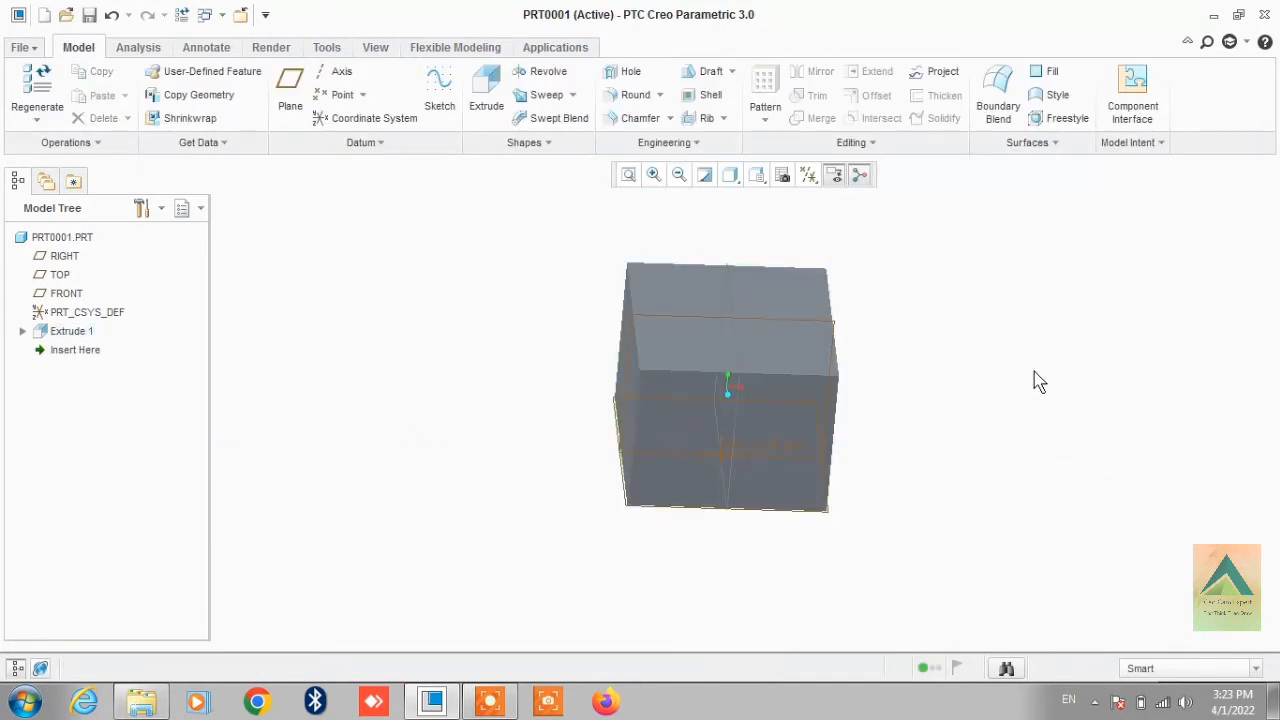
Start a second extrusion on the block's top face and sketch a small center rectangle at the middle of the face
middle_drag(1035, 380, 993, 340)
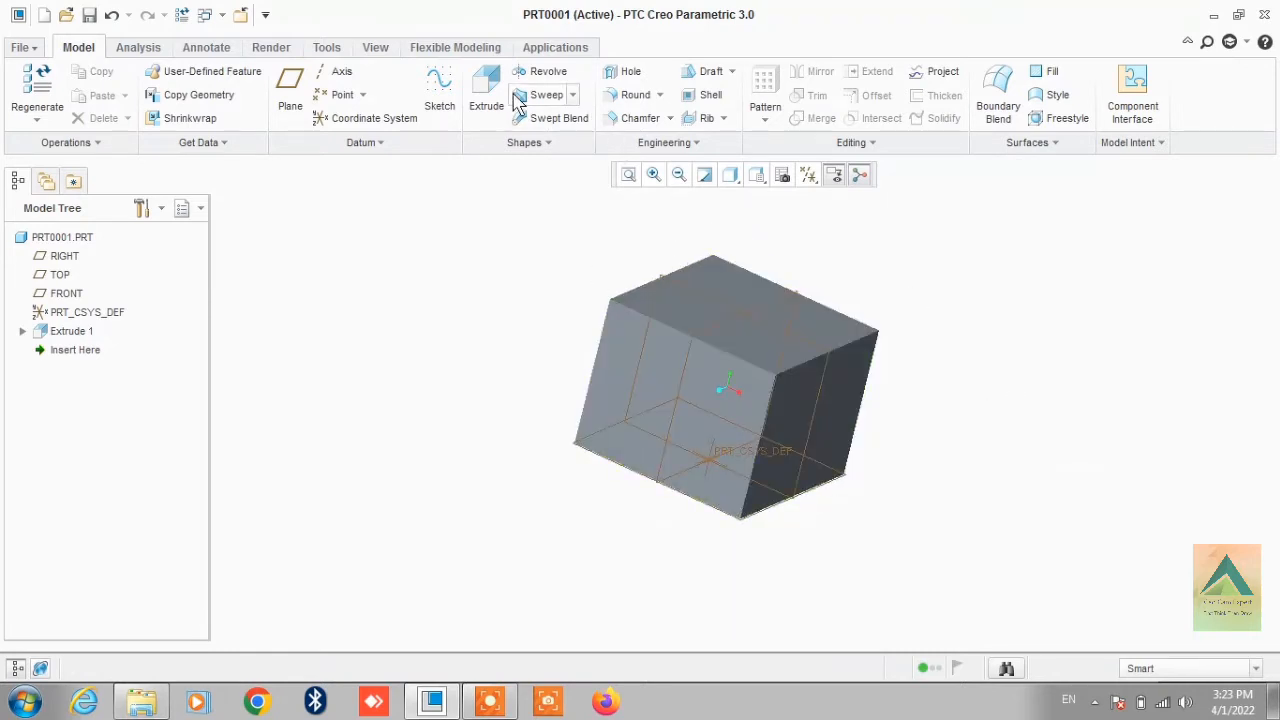
click(484, 100)
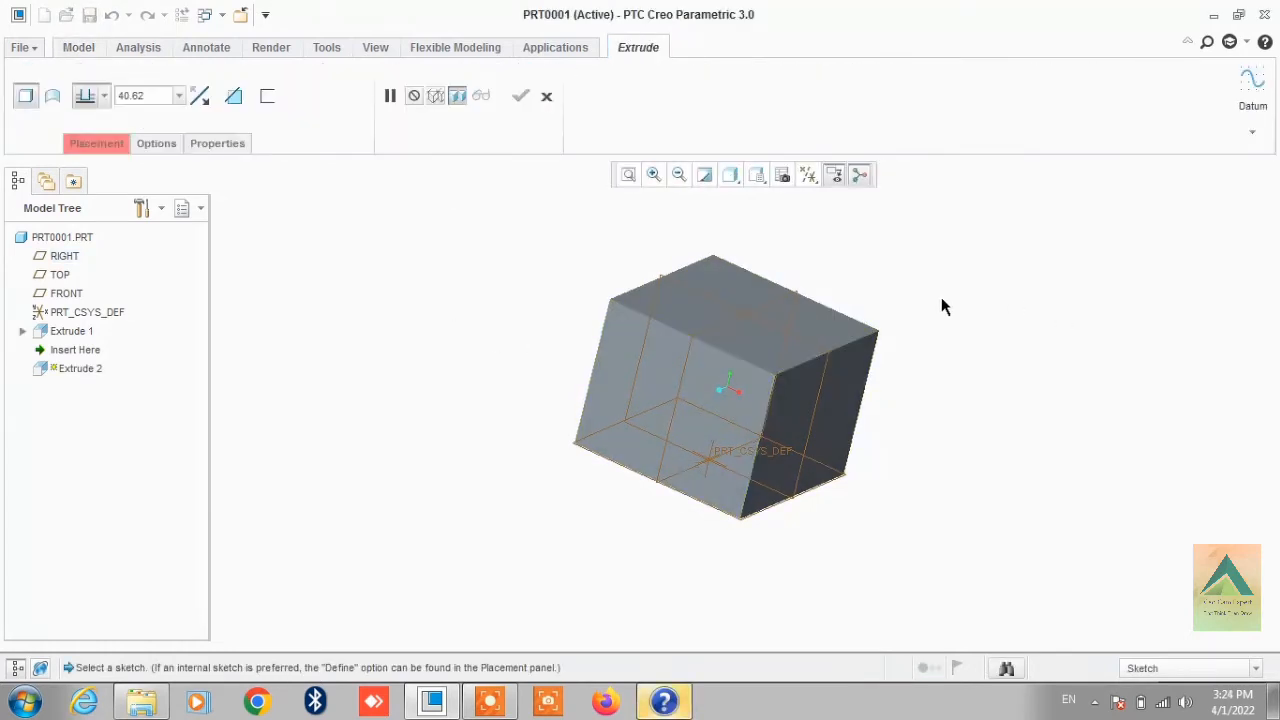
click(728, 268)
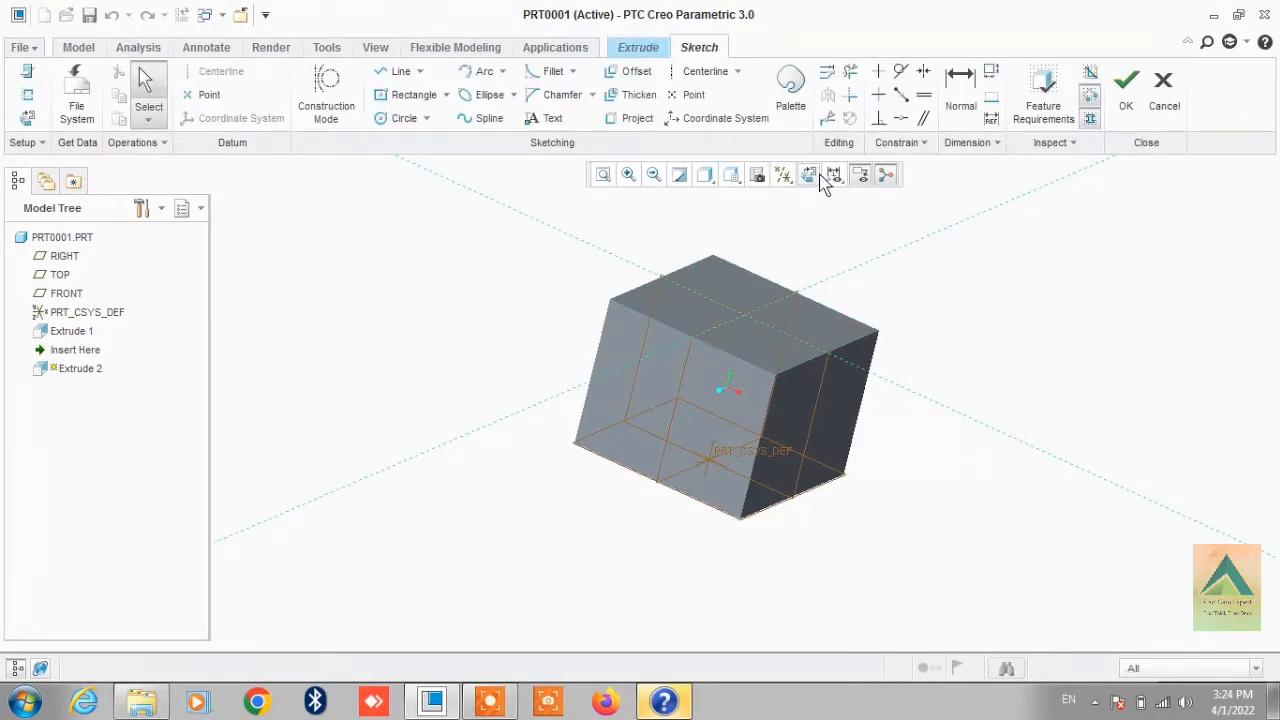
click(811, 175)
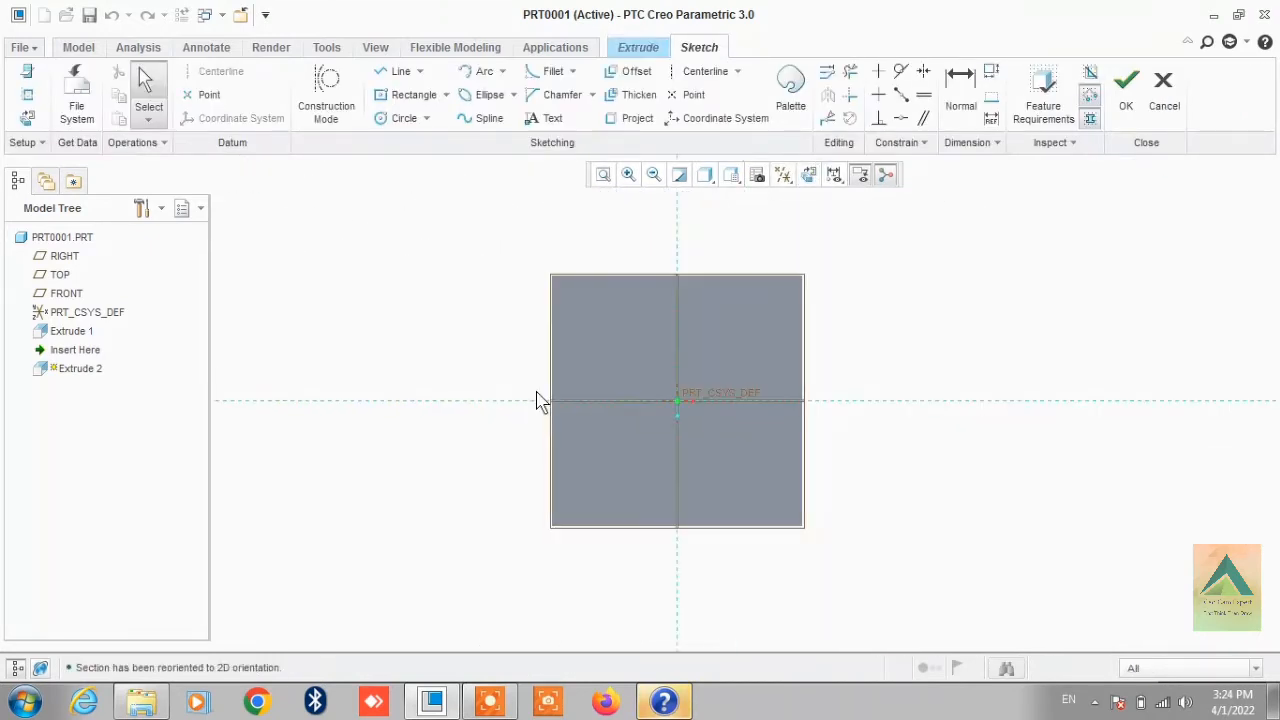
click(405, 95)
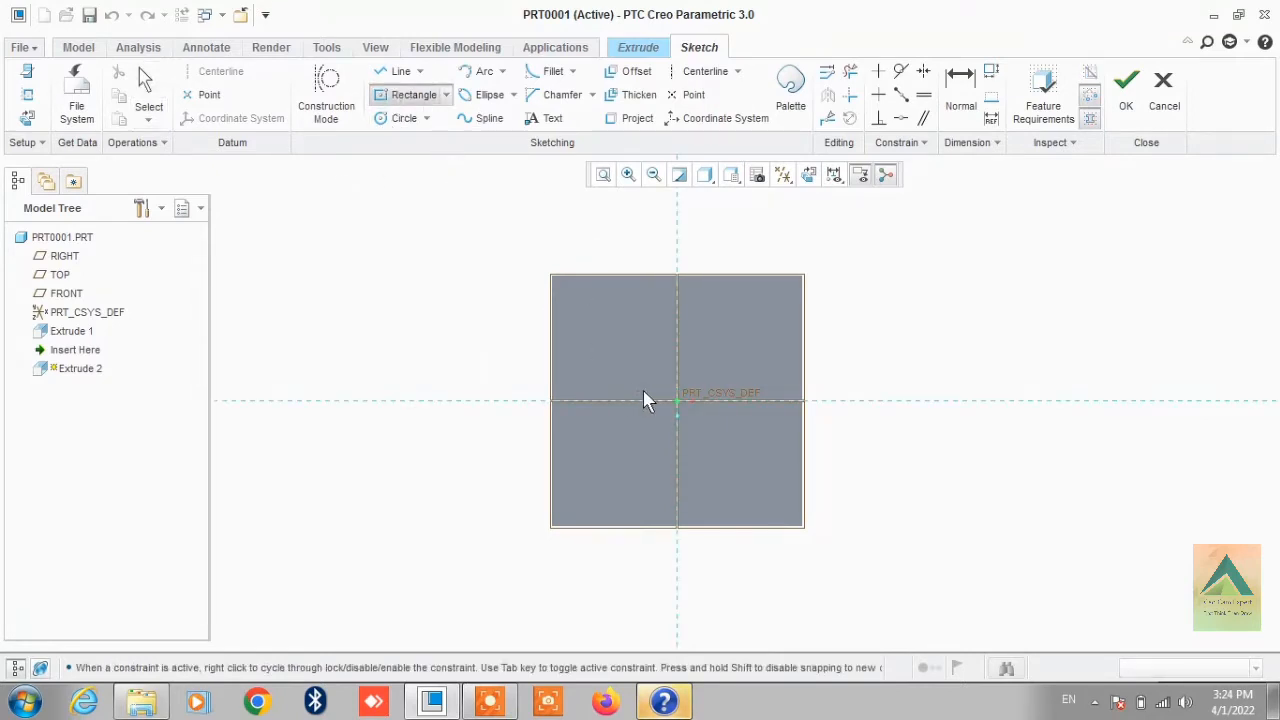
click(680, 400)
click(726, 347)
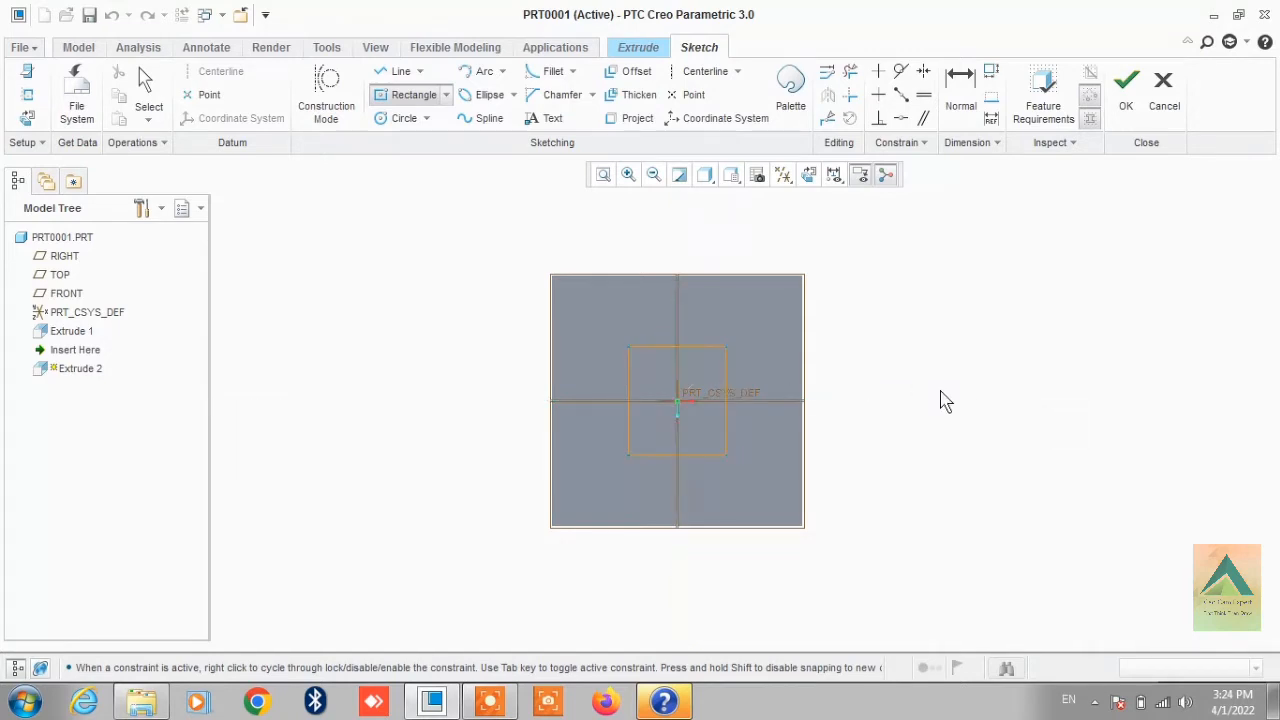
middle_drag(949, 367, 946, 340)
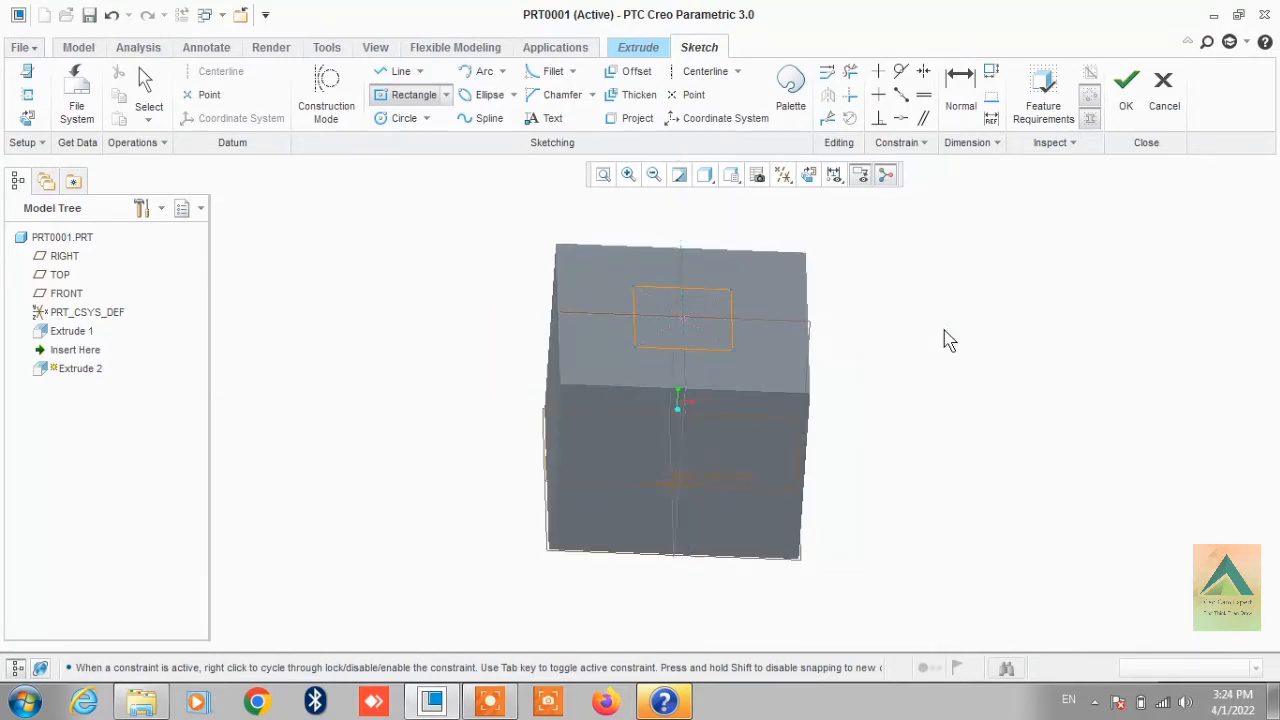
click(1126, 88)
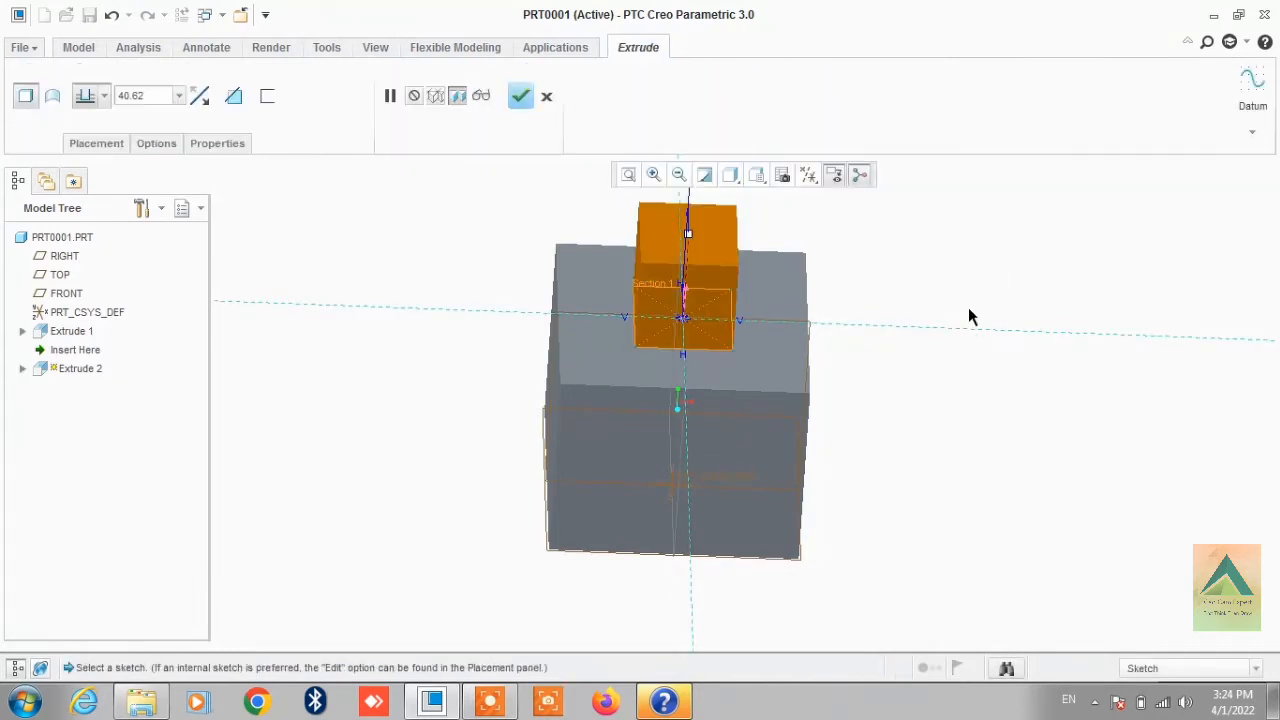
Extrude the small rectangle 40 mm upward from the base block
middle_drag(968, 308, 937, 306)
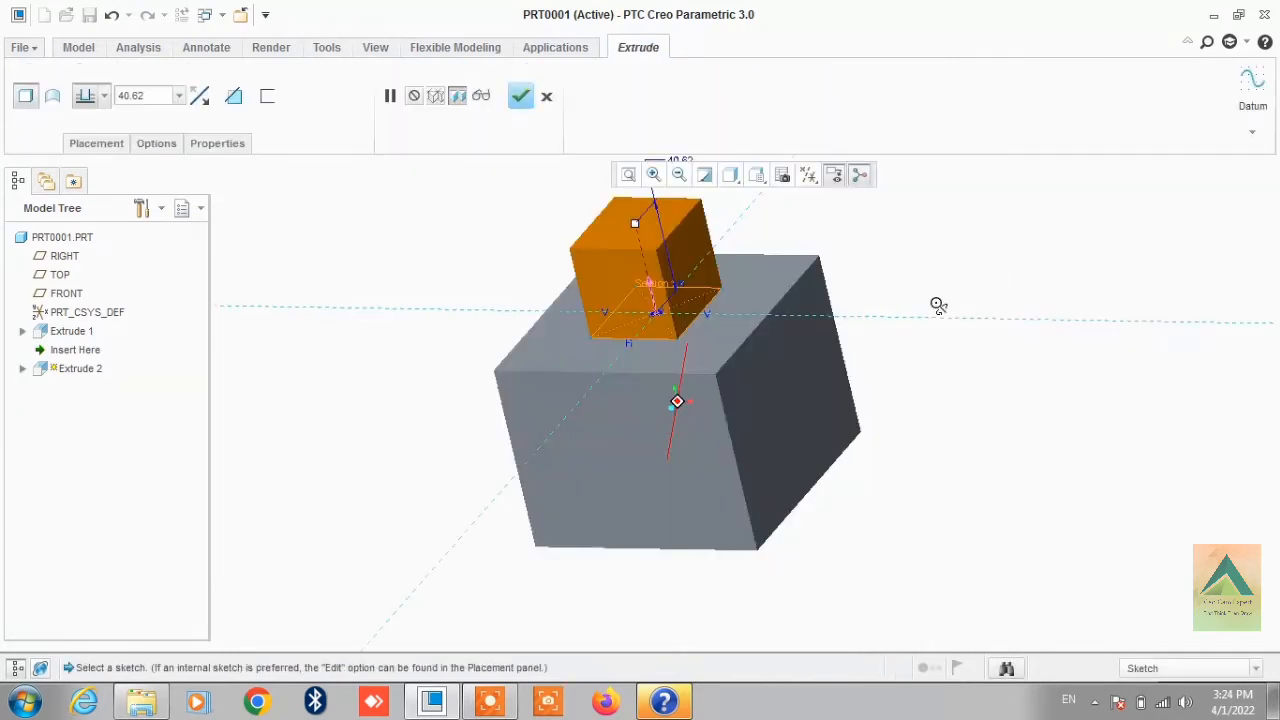
double_click(151, 97)
text(4)
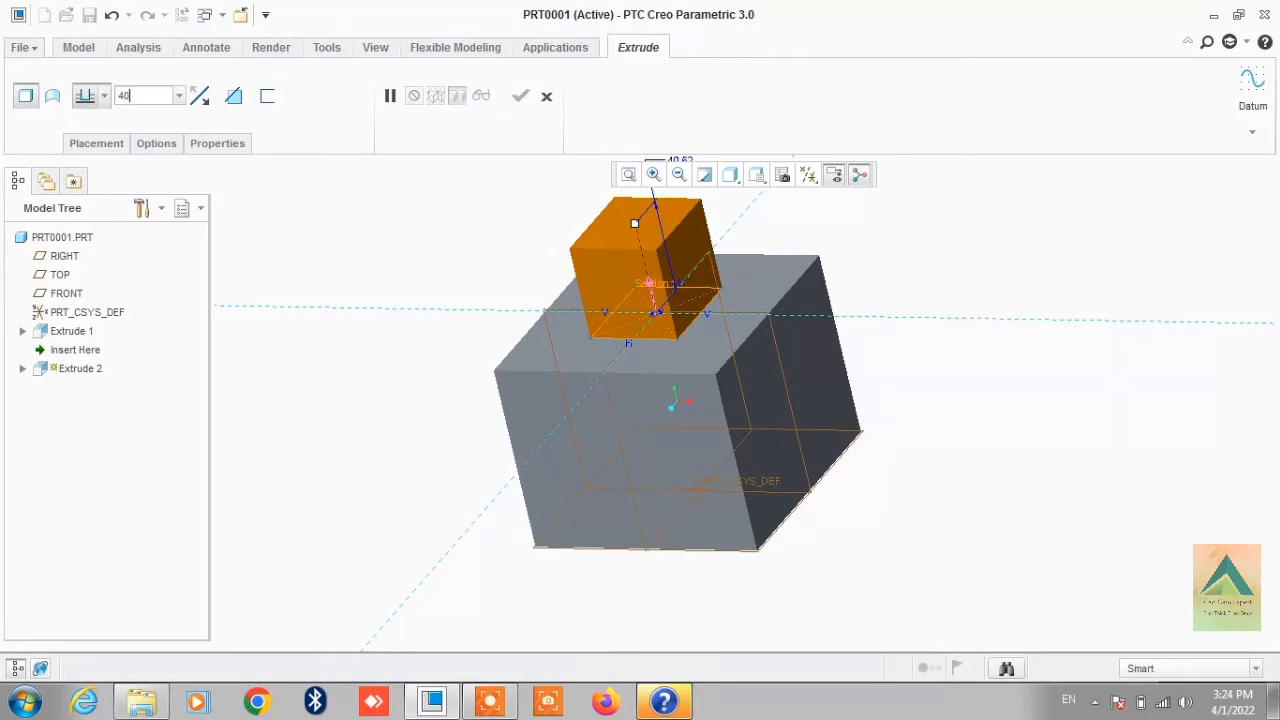
text(0)
key(Return)
click(519, 100)
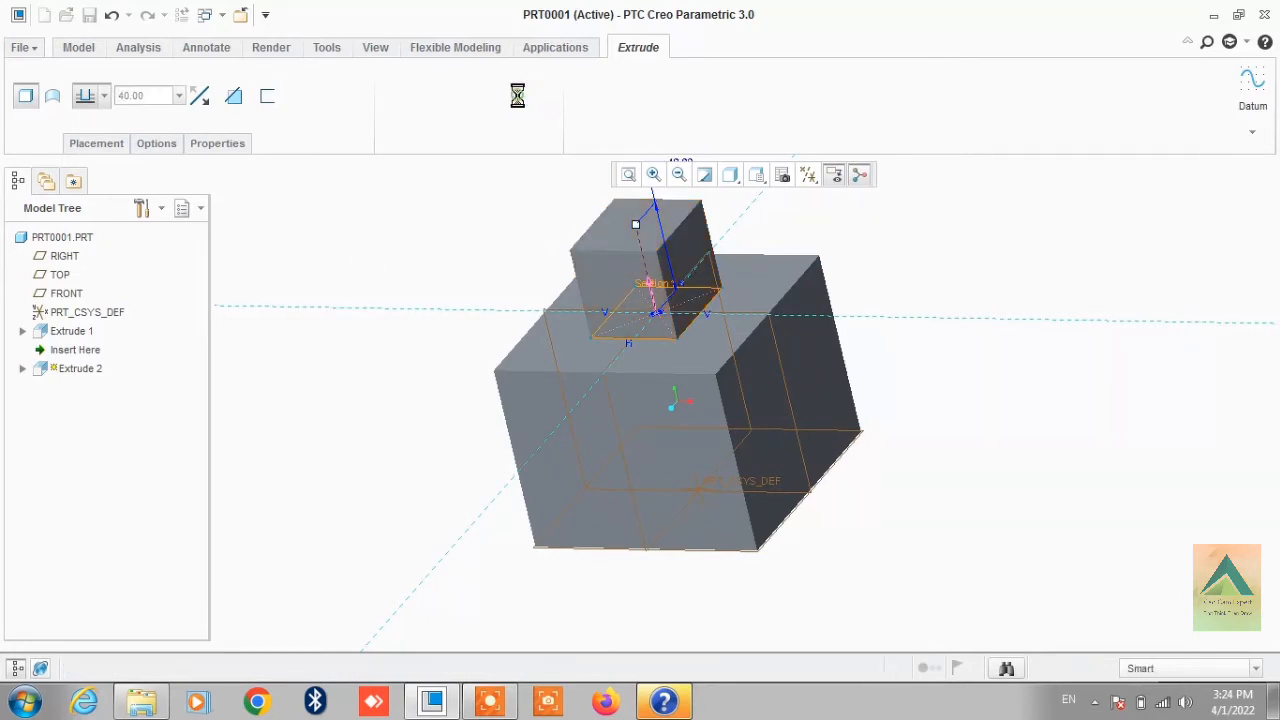
Start converting the solid part to sheet metal, choosing Shell as the first wall type
mouse_move(1095, 366)
middle_down()
mouse_move(1051, 263)
mouse_move(1094, 343)
mouse_move(1166, 326)
mouse_move(1138, 361)
mouse_move(1138, 349)
middle_up()
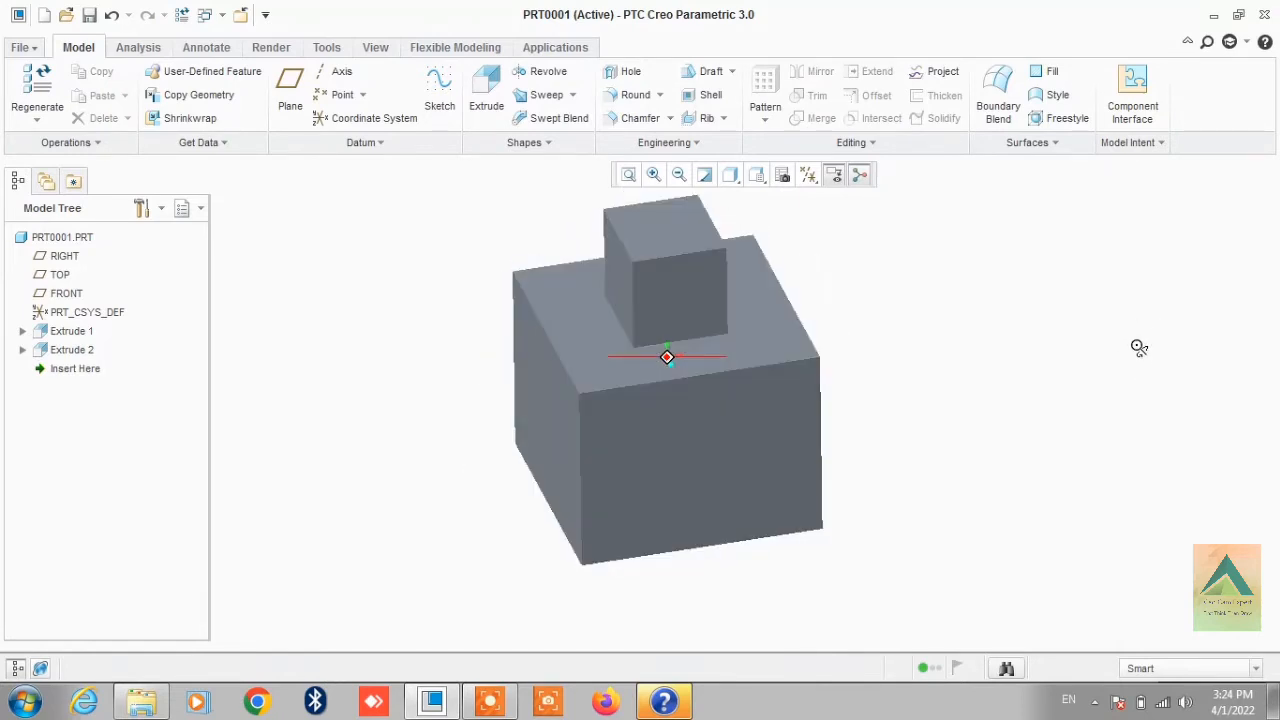
click(48, 146)
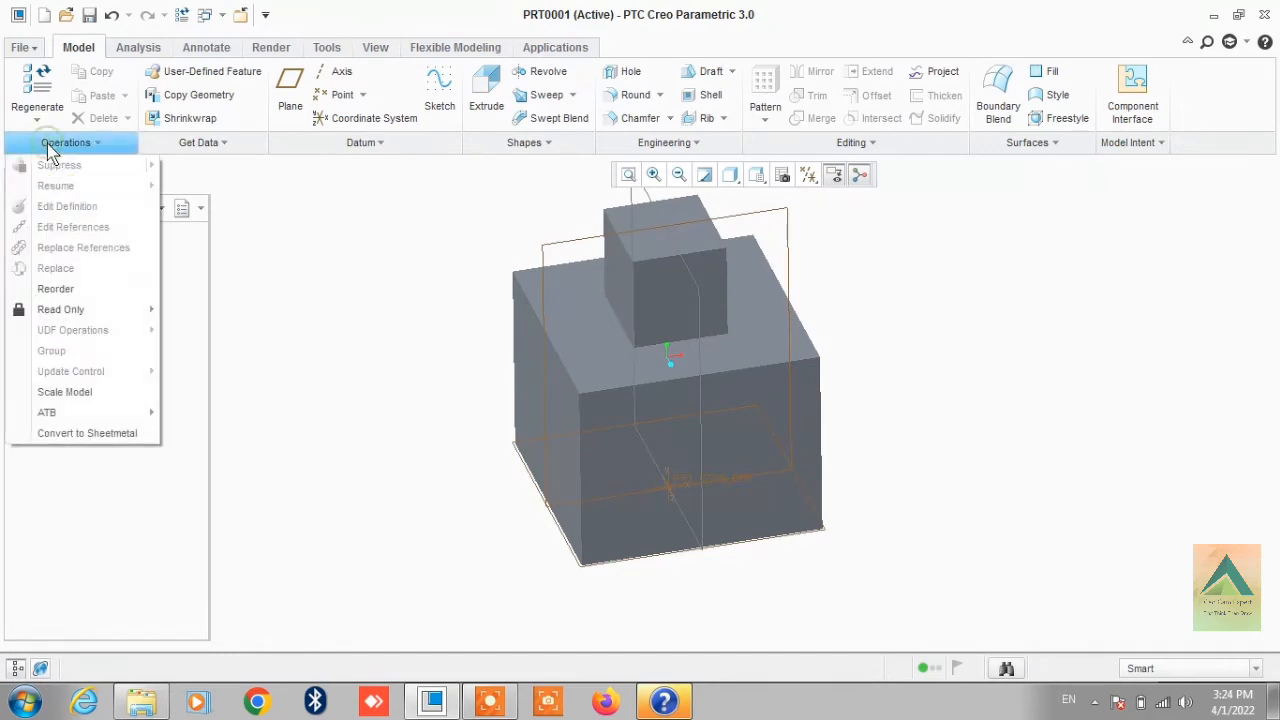
click(86, 433)
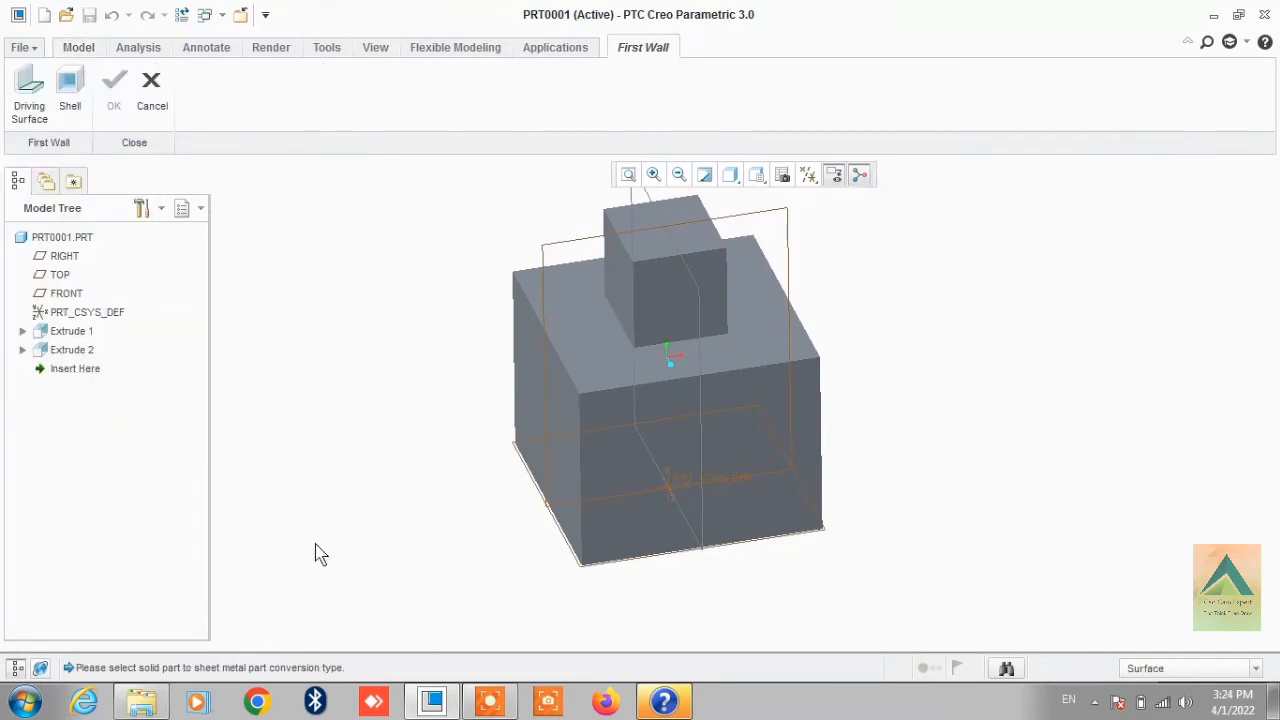
click(76, 100)
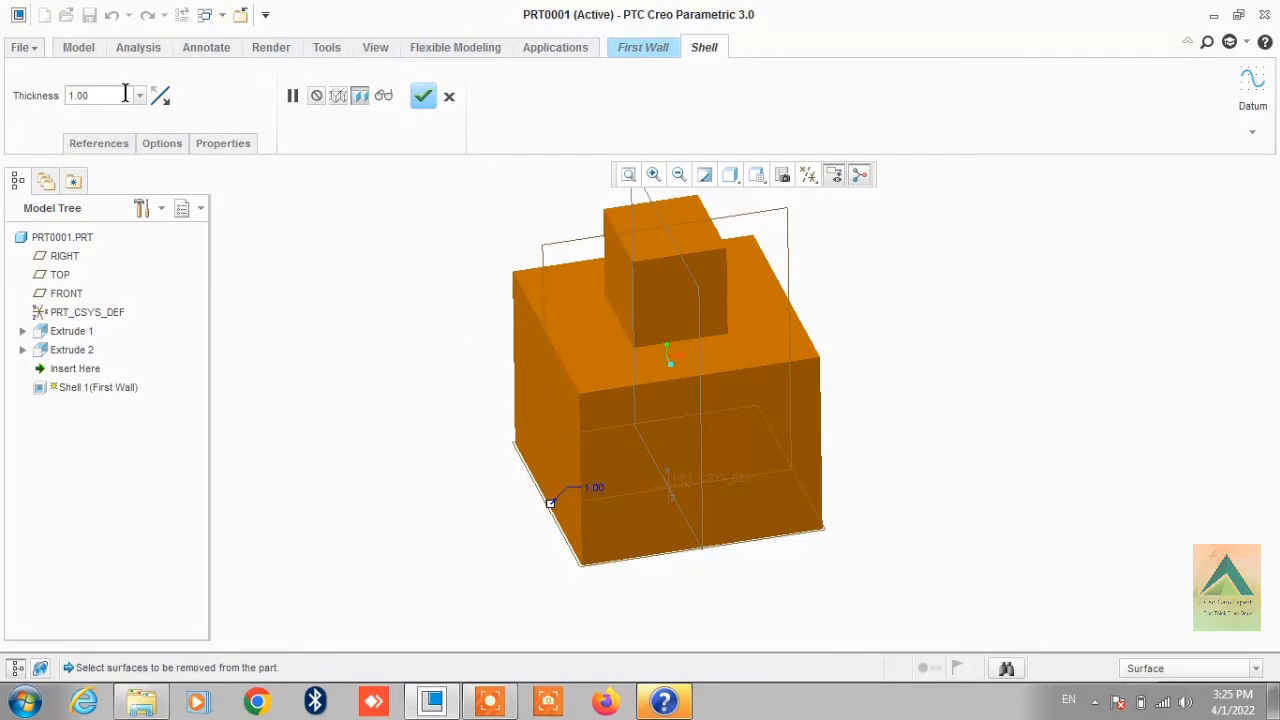
Set the shell thickness to 2 mm and choose the small block's top face as a surface to remove
drag(125, 93, 72, 125)
text(2)
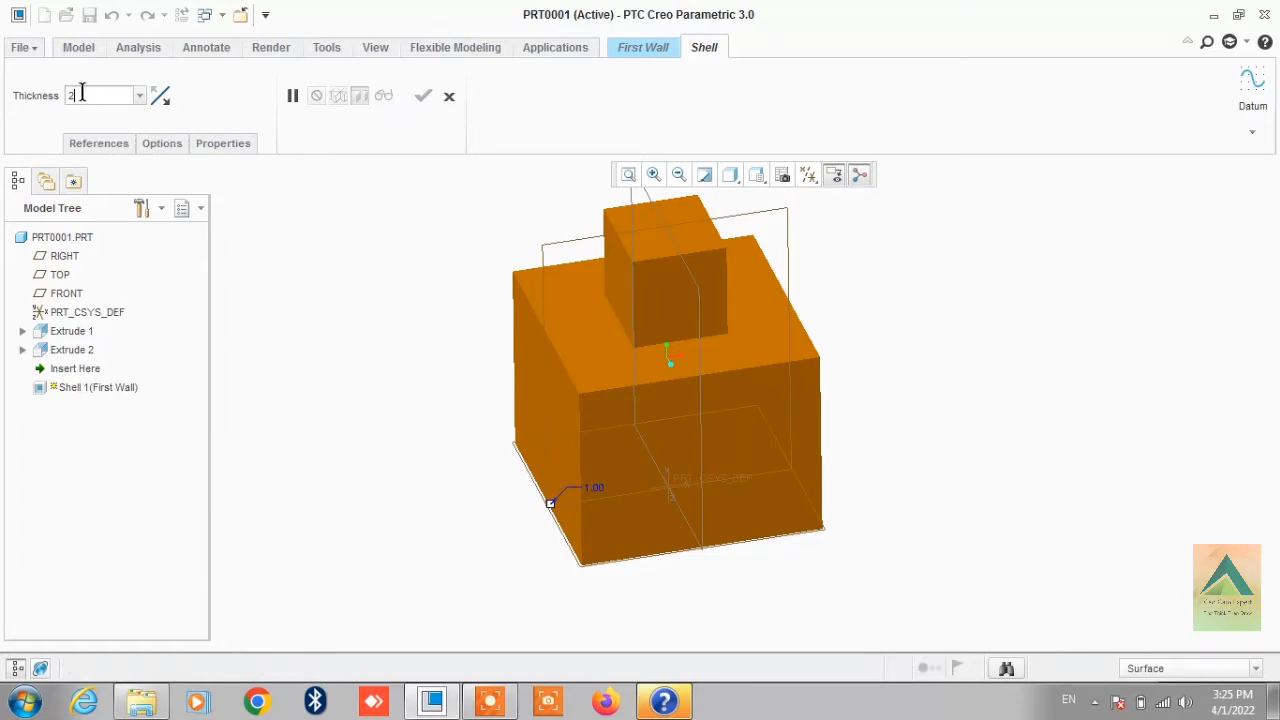
key(Return)
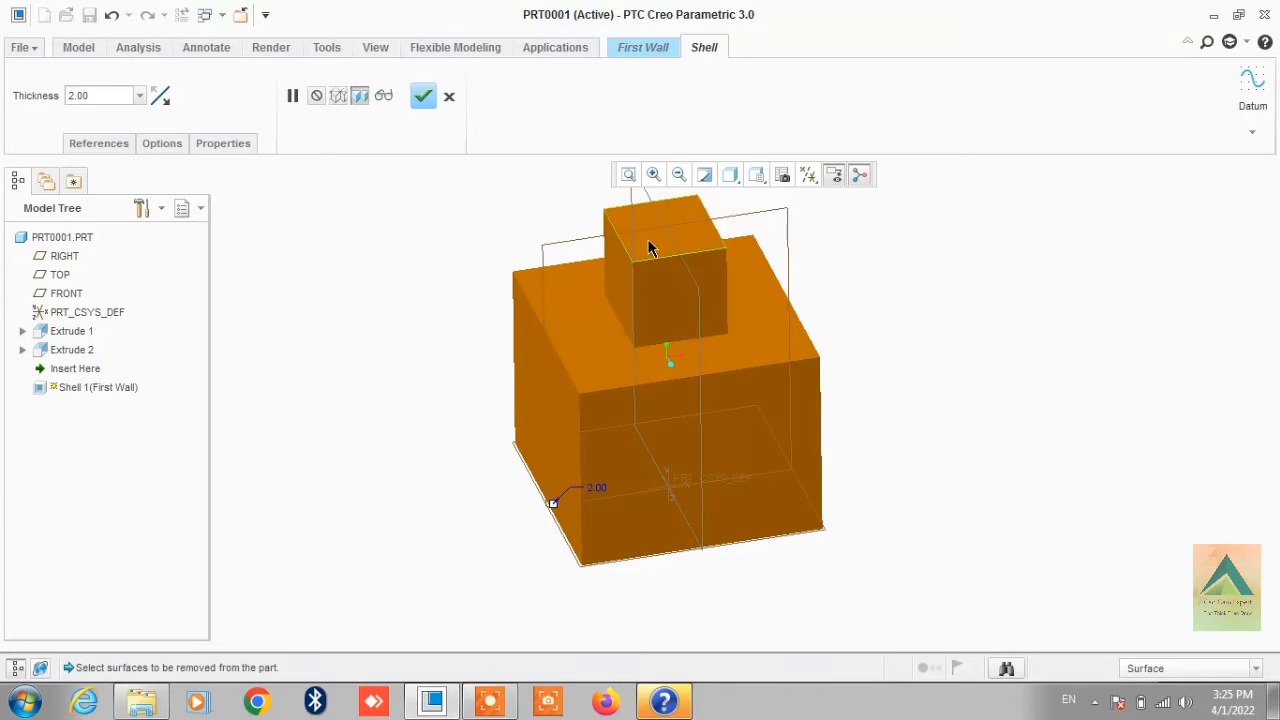
click(652, 248)
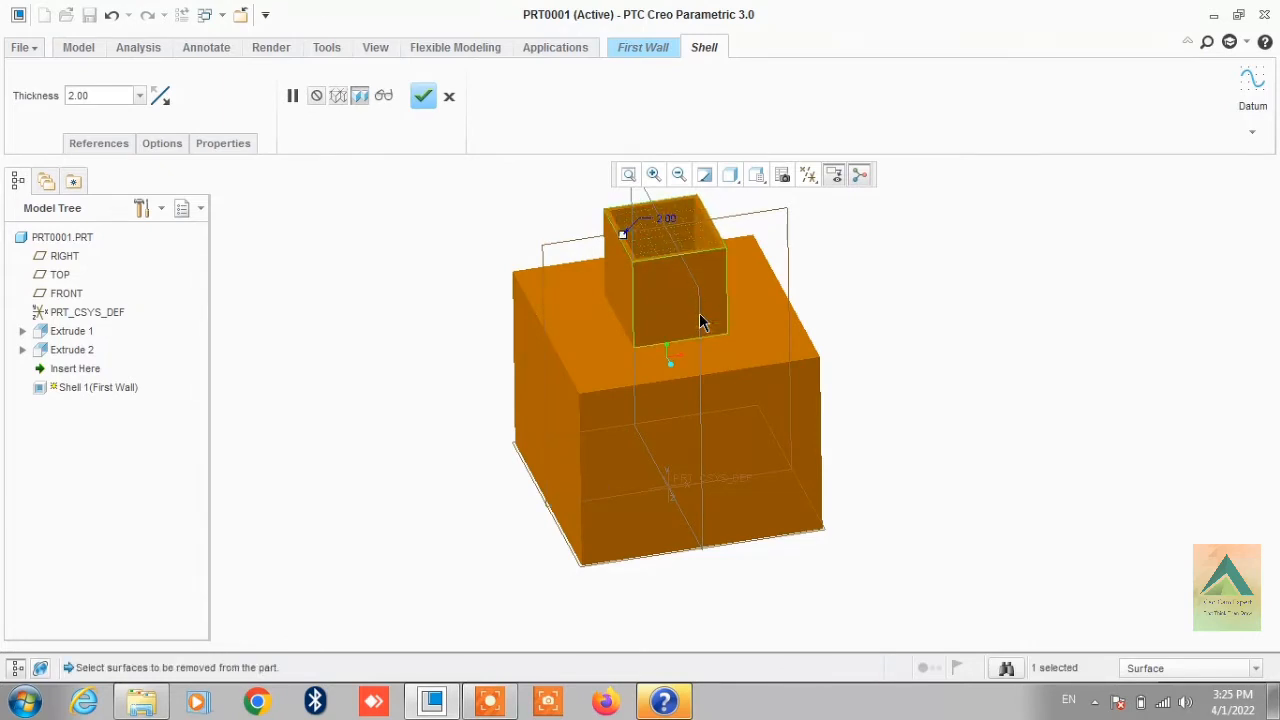
scroll(700, 325, down, 3)
scroll(700, 335, up, 5)
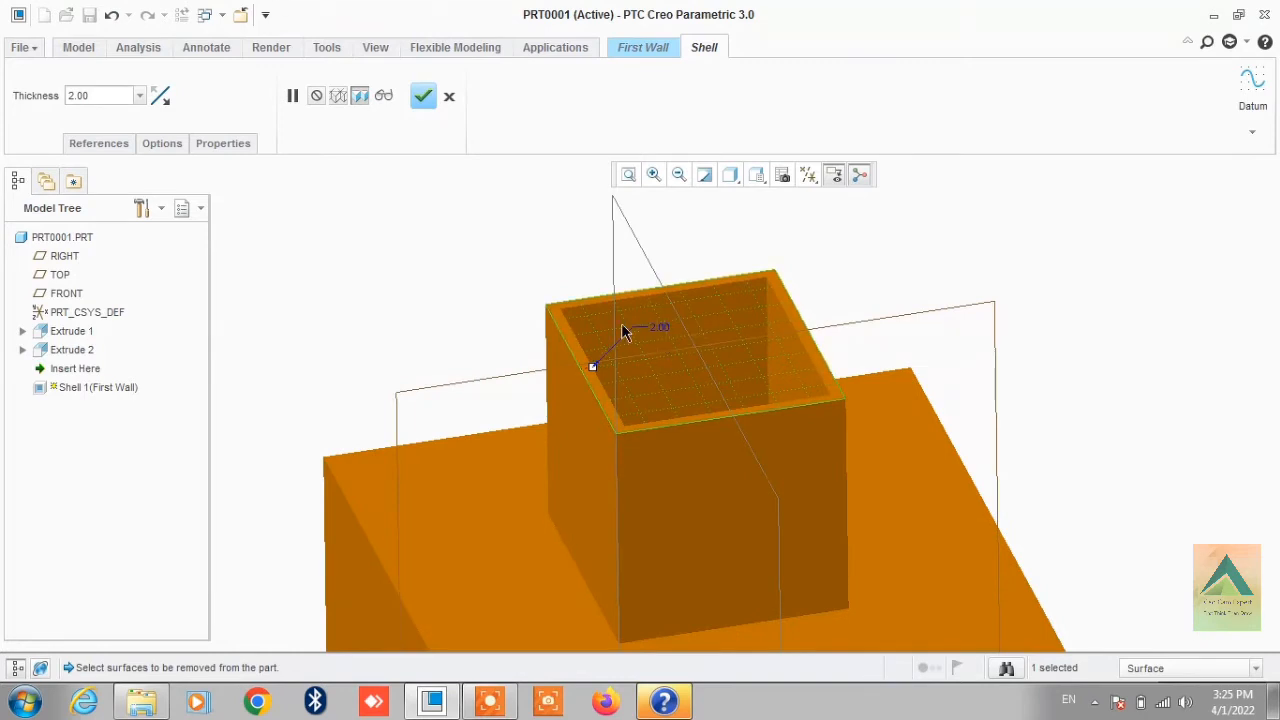
Complete the shell first wall to convert the solid part into a sheet metal part
scroll(667, 323, down, 5)
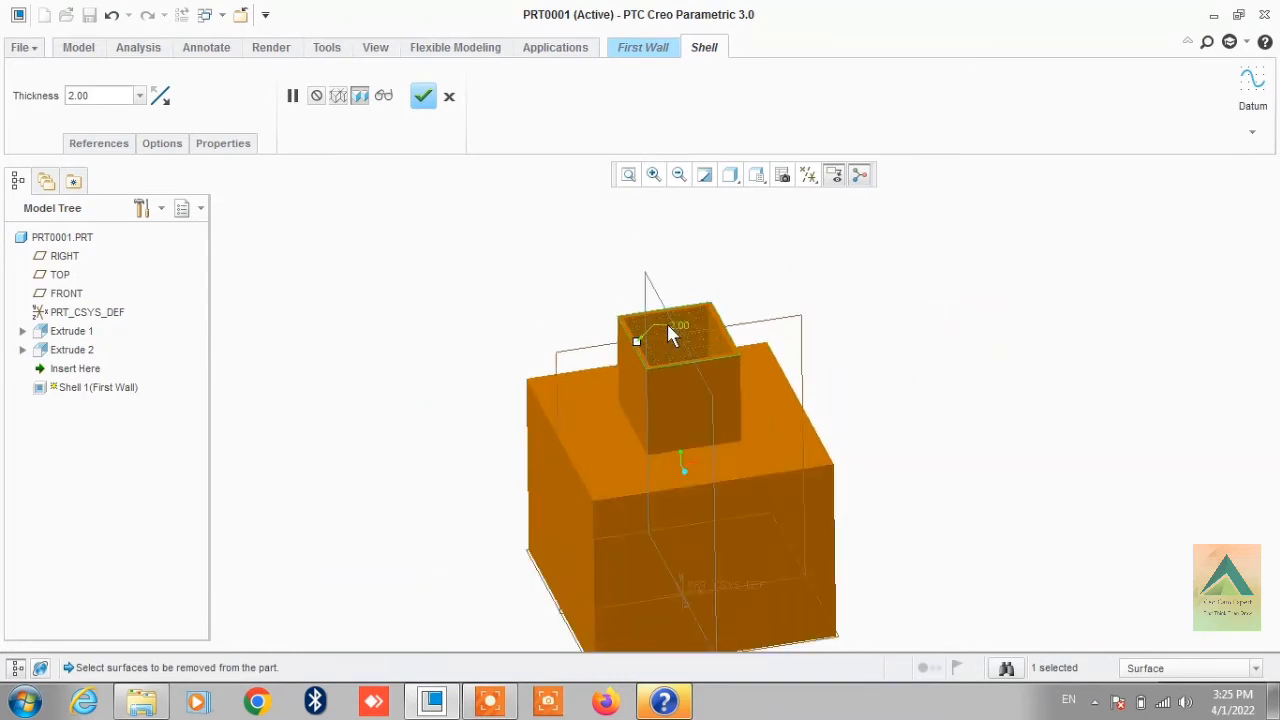
scroll(585, 320, down, 2)
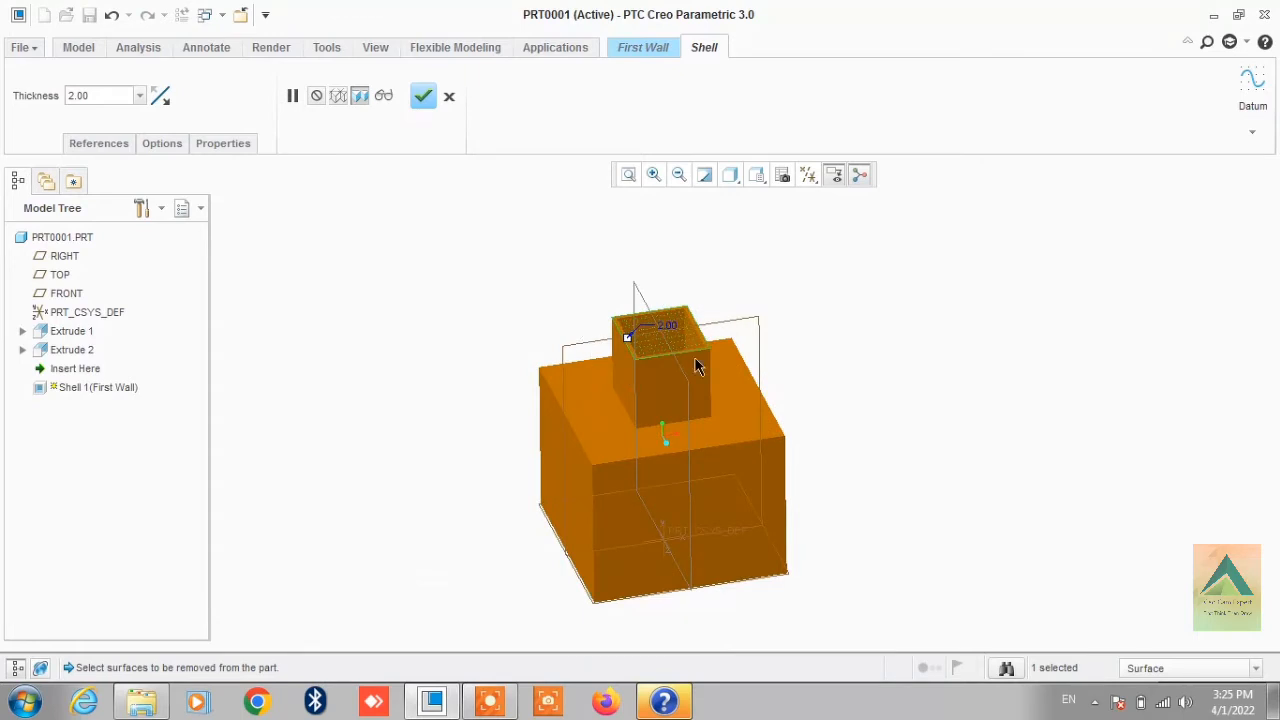
click(424, 98)
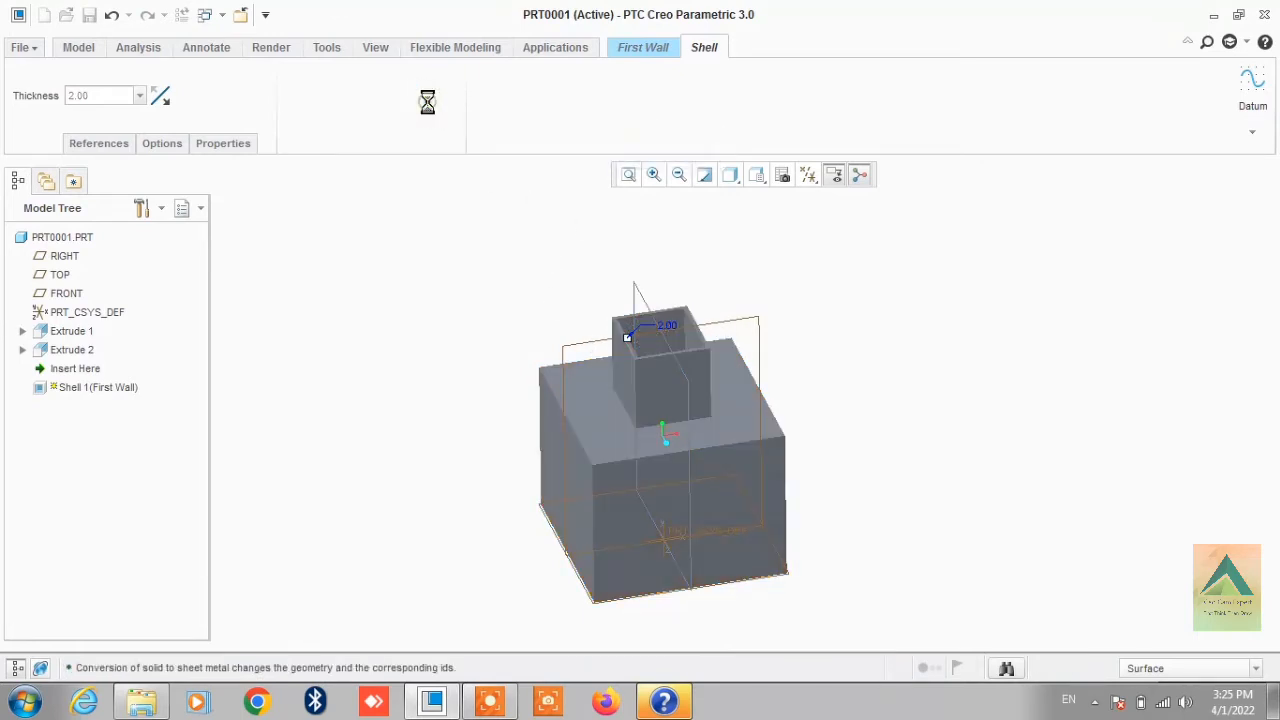
click(906, 343)
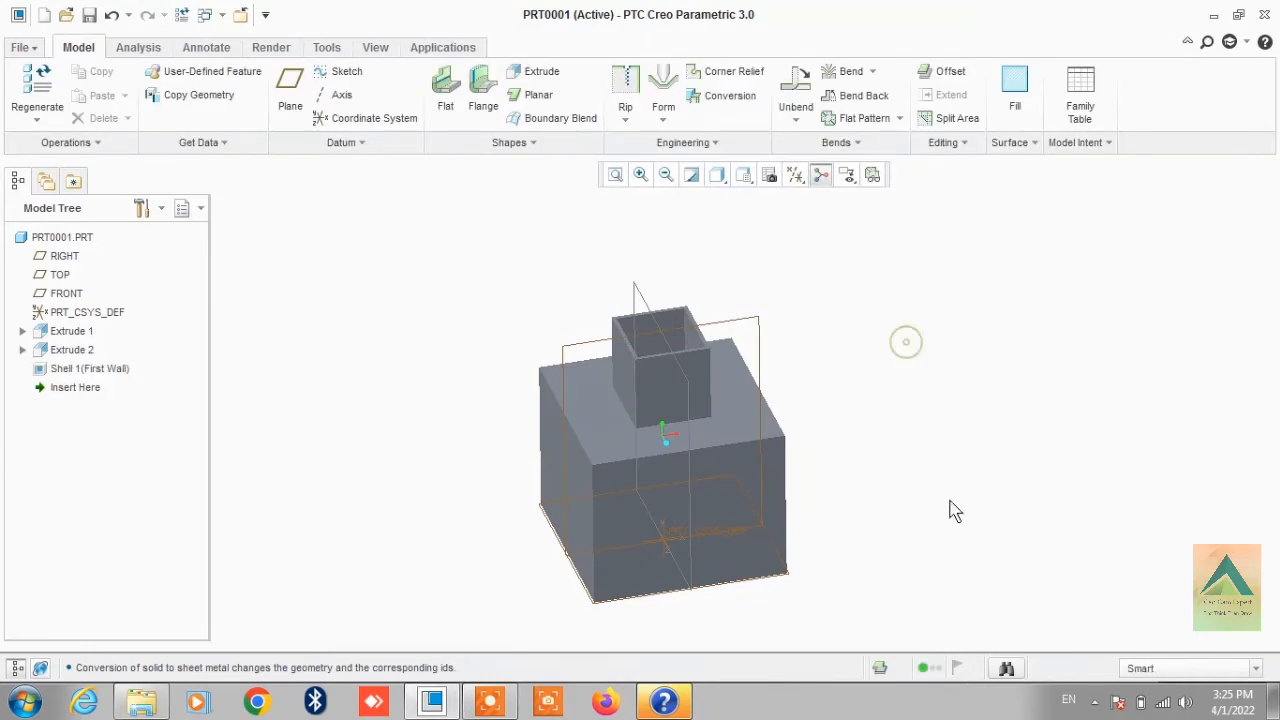
mouse_move(931, 420)
middle_down()
mouse_move(906, 463)
mouse_move(933, 458)
mouse_move(920, 369)
mouse_move(906, 449)
mouse_move(920, 381)
mouse_move(977, 411)
mouse_move(979, 450)
mouse_move(946, 446)
mouse_move(949, 434)
middle_up()
scroll(769, 525, down, 1)
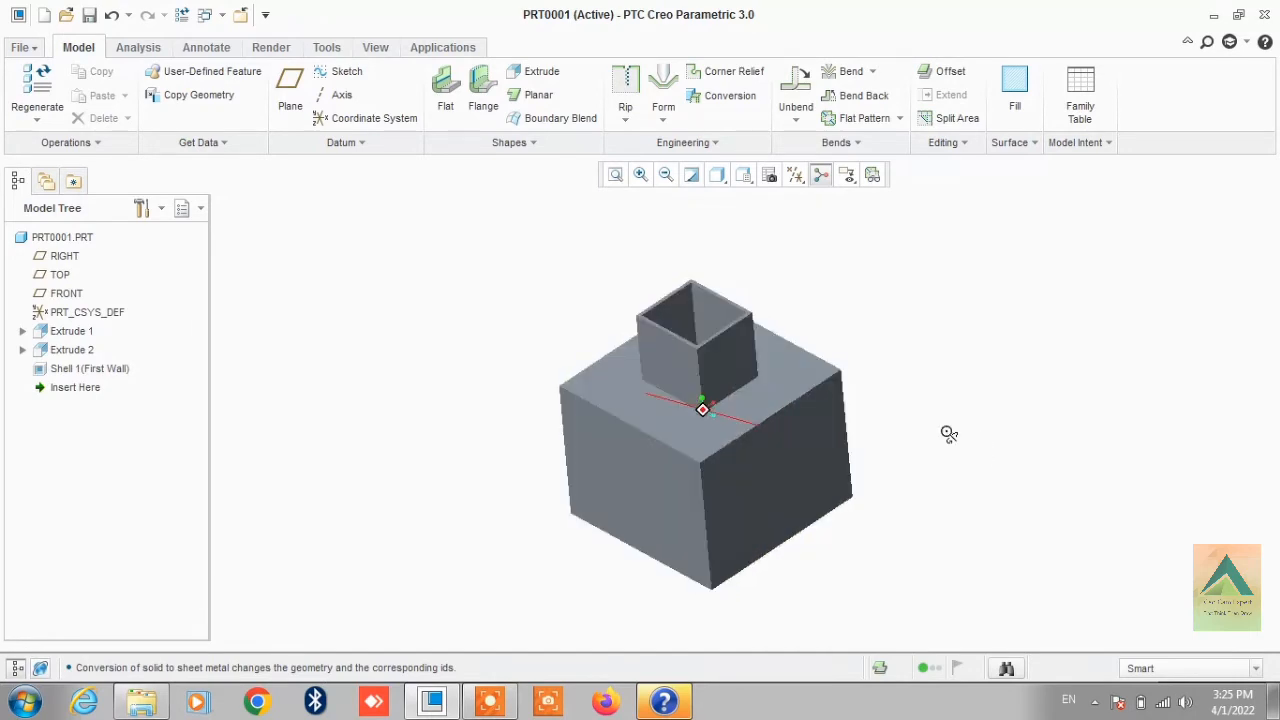
Start a Conversion feature and select the large block's bottom edges for edge bends with an inside radius equal to the thickness
click(718, 96)
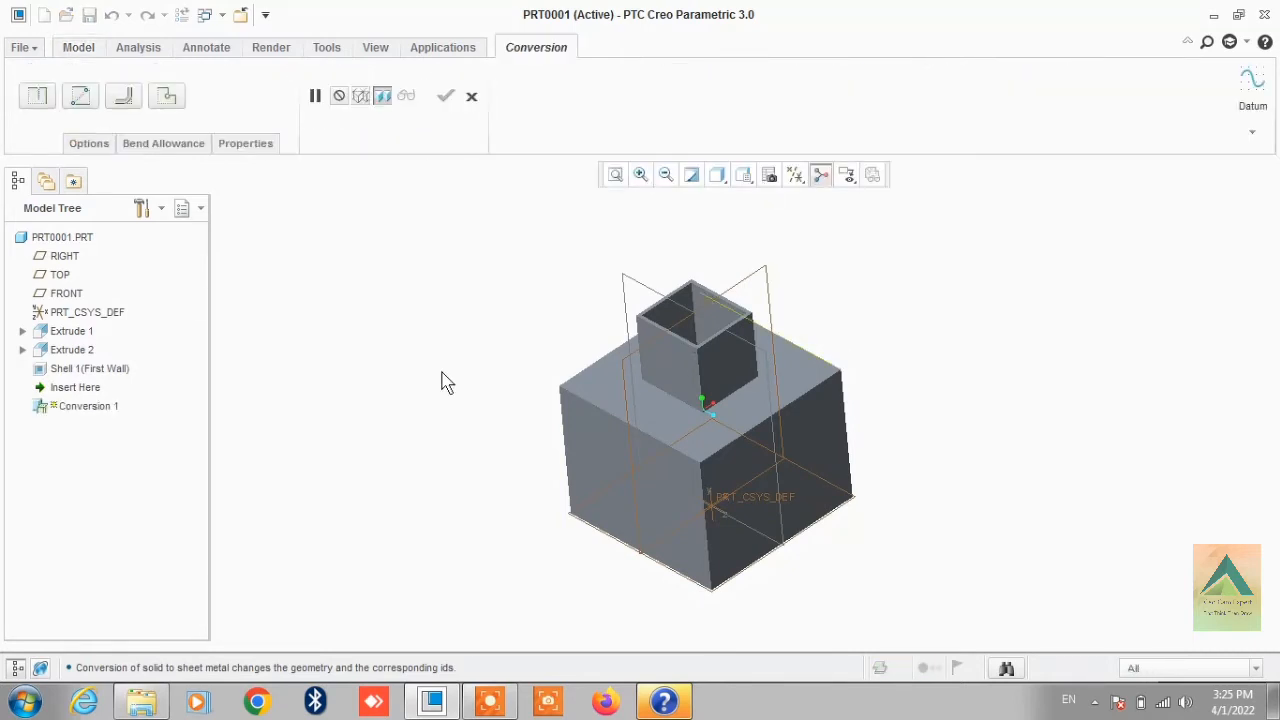
click(124, 97)
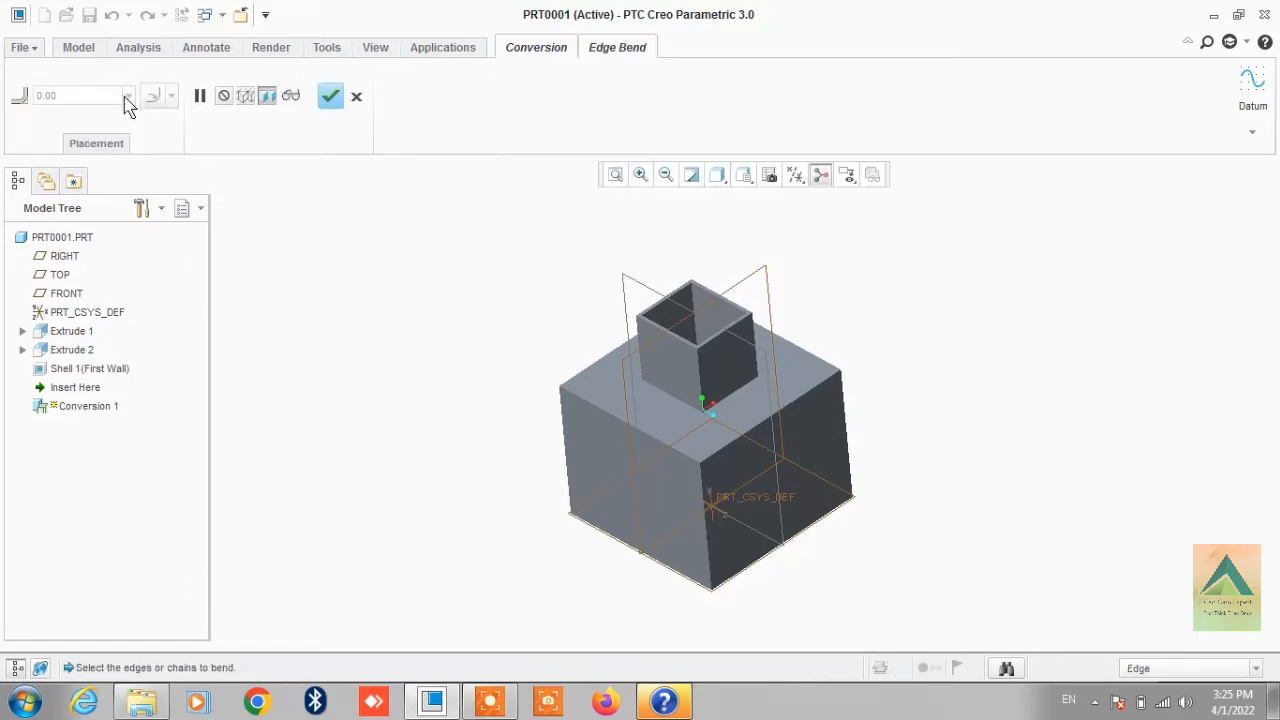
middle_drag(524, 552, 512, 508)
click(607, 535)
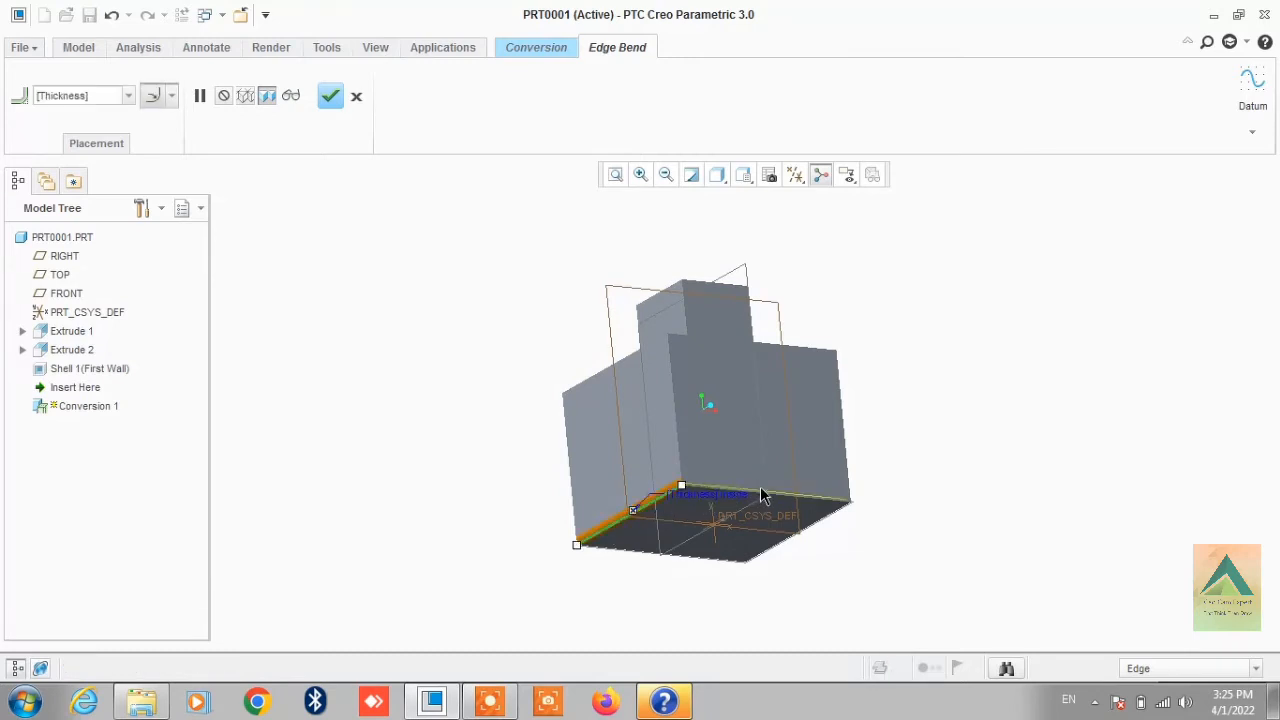
ctrl+click(799, 500)
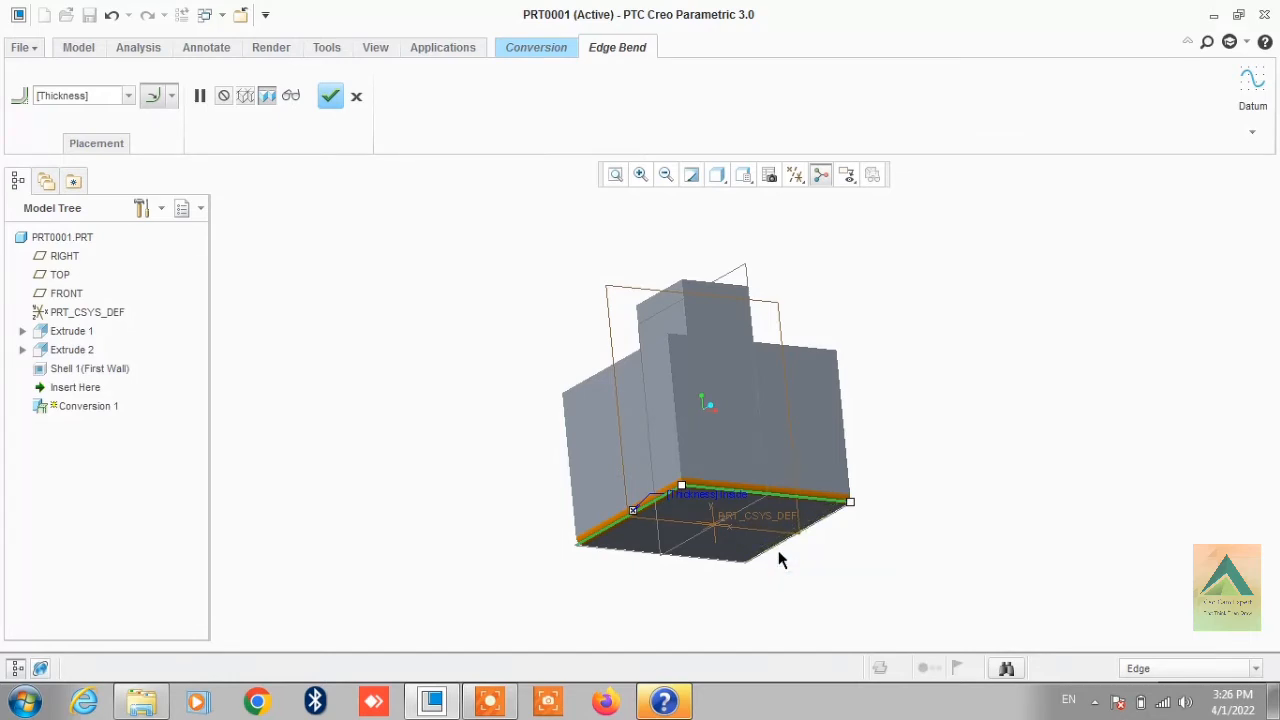
ctrl+click(778, 548)
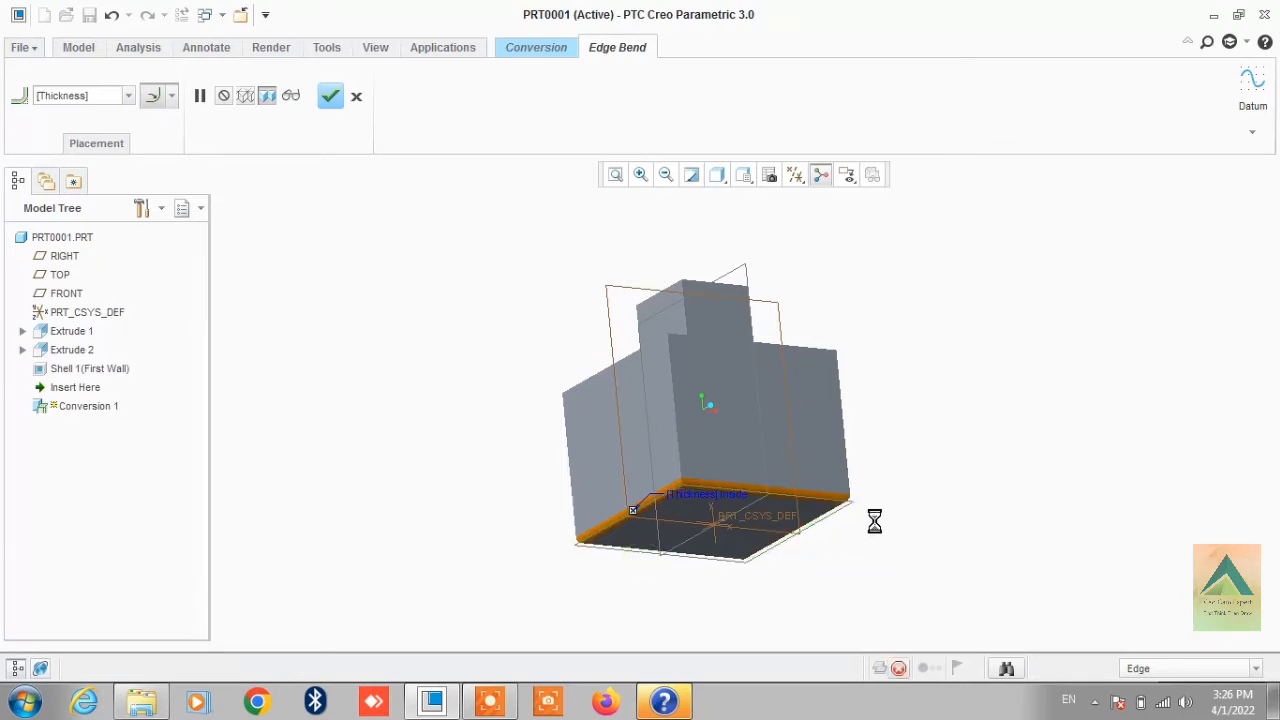
Add the large block's four top edges and the four edges at the small block's base to the edge bends
key(ctrl+d)
scroll(764, 364, down, 2)
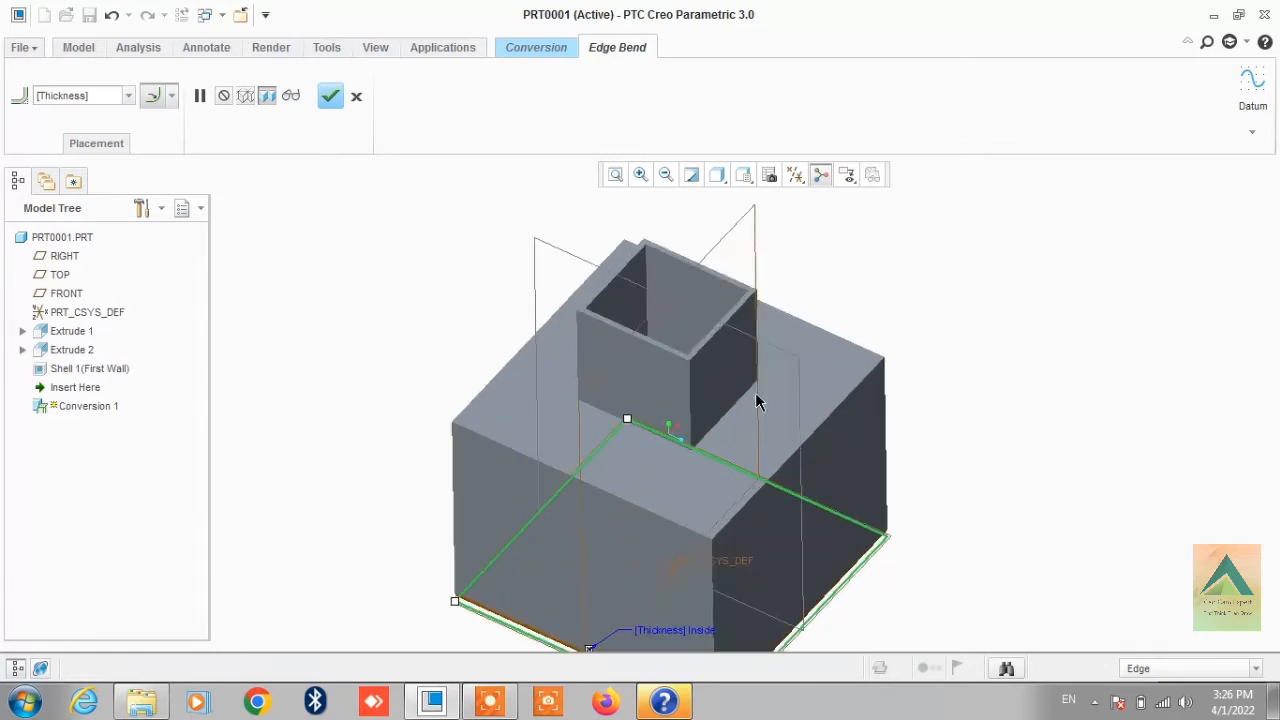
ctrl+click(640, 508)
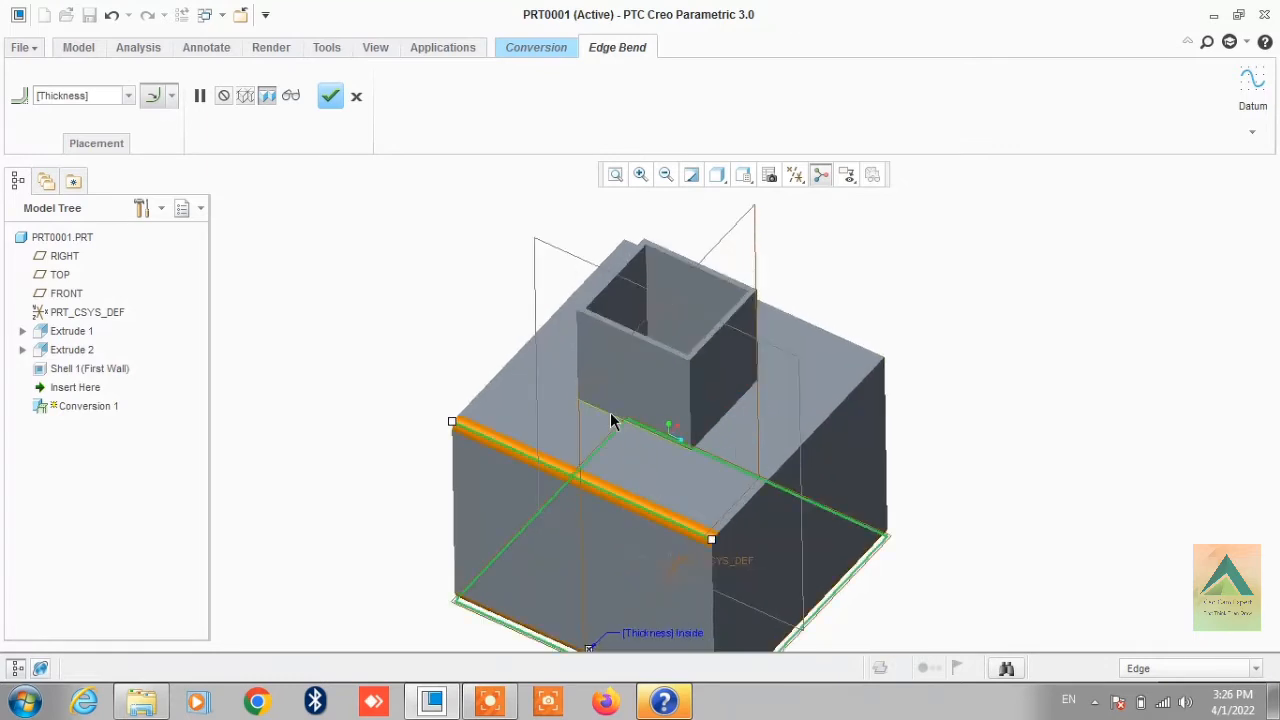
ctrl+click(793, 452)
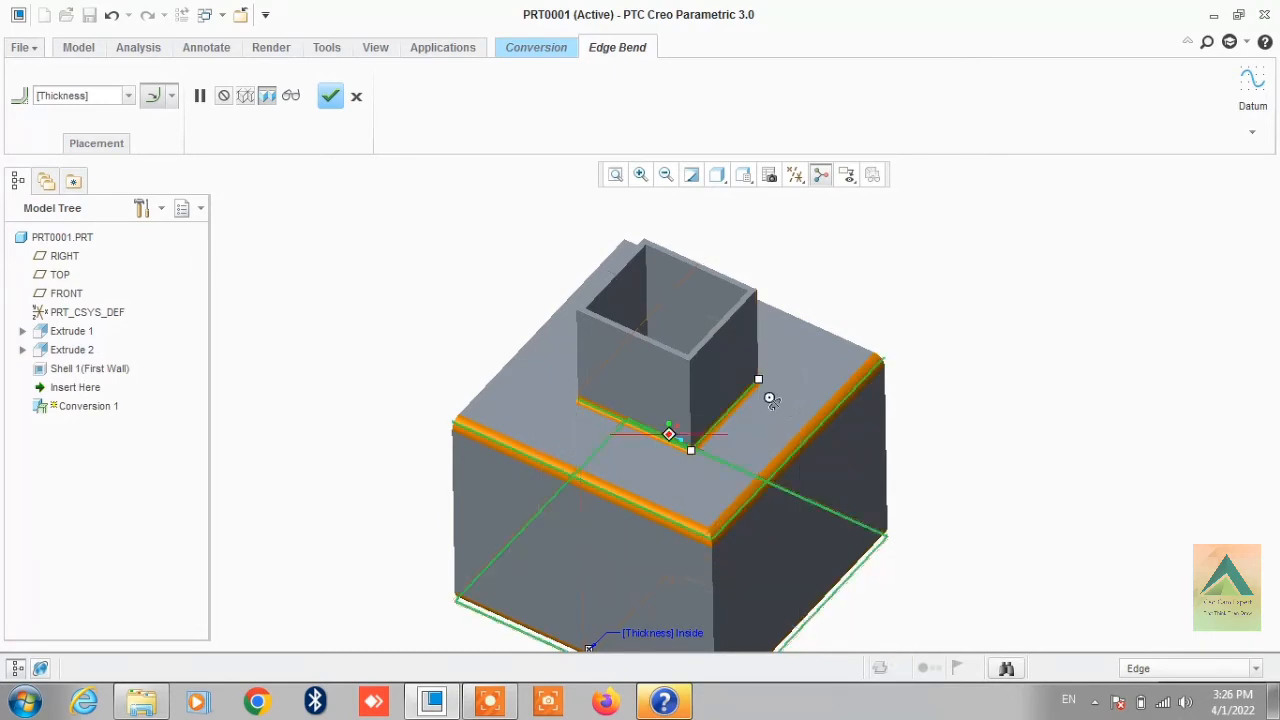
middle_drag(766, 397, 591, 514)
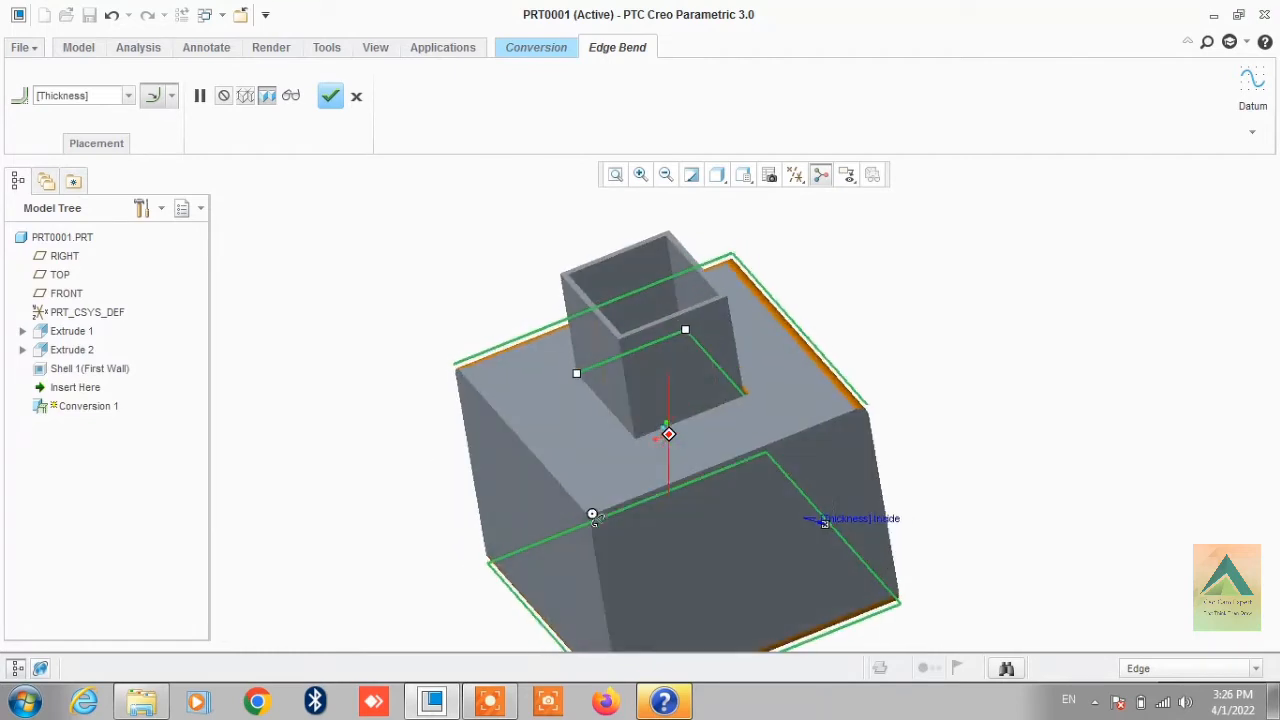
ctrl+click(525, 448)
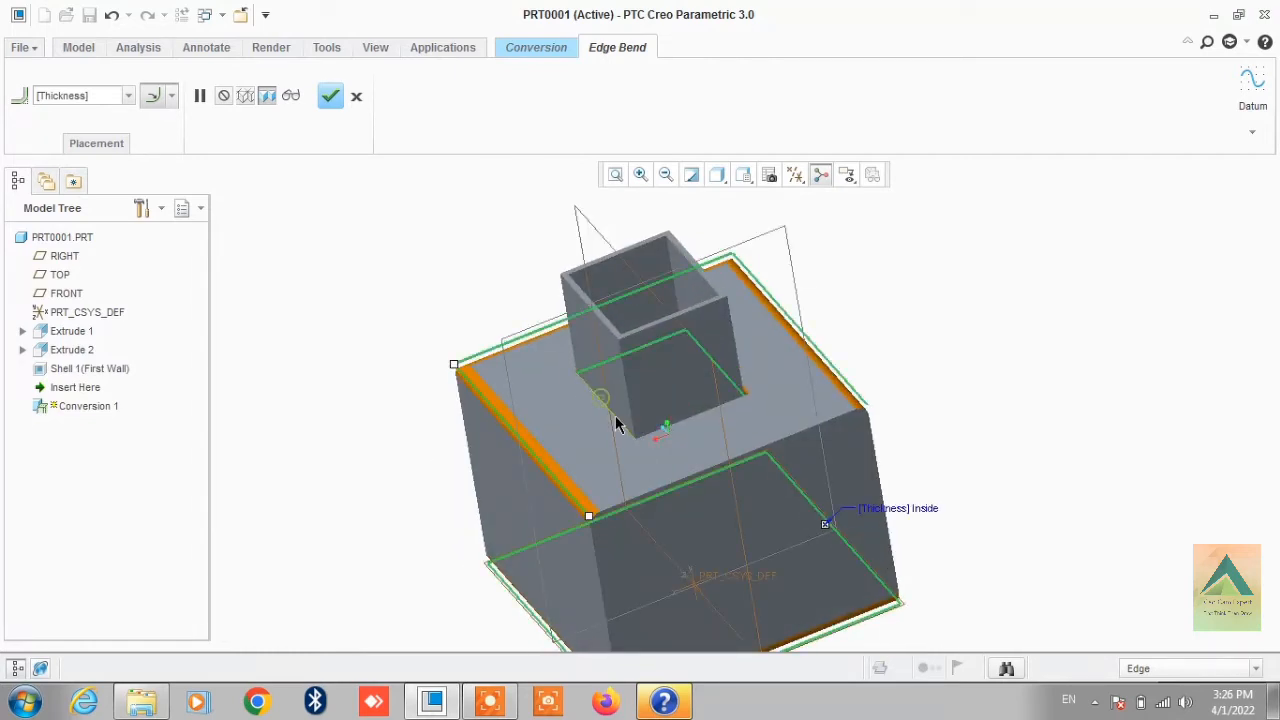
ctrl+click(617, 423)
ctrl+click(711, 471)
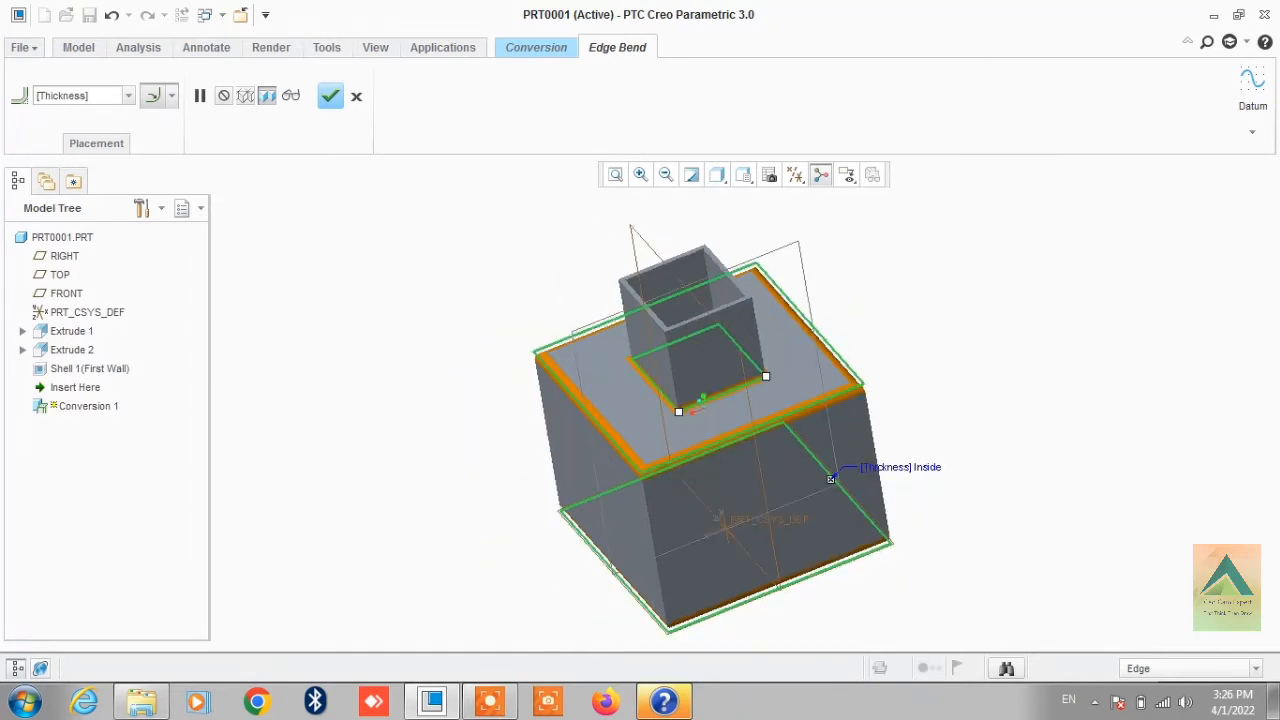
click(331, 97)
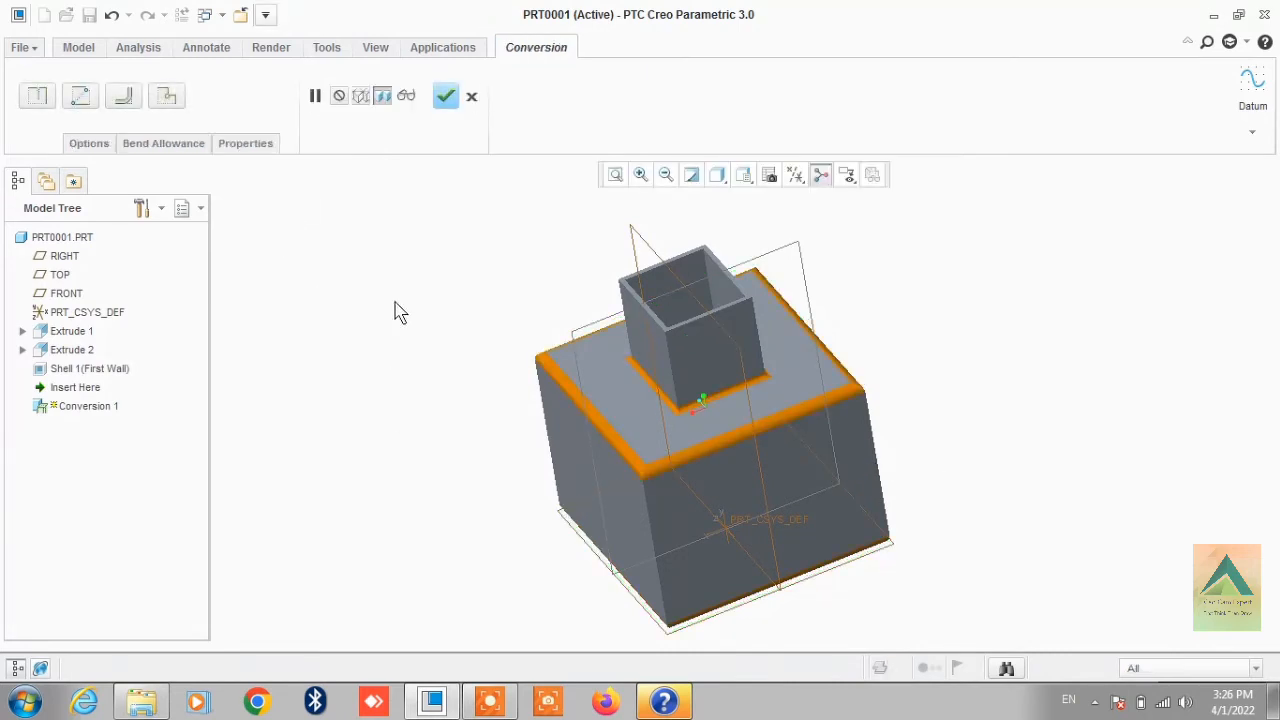
Start an open Edge Rip and select the four vertical corner edges of the large block
middle_drag(470, 368, 483, 367)
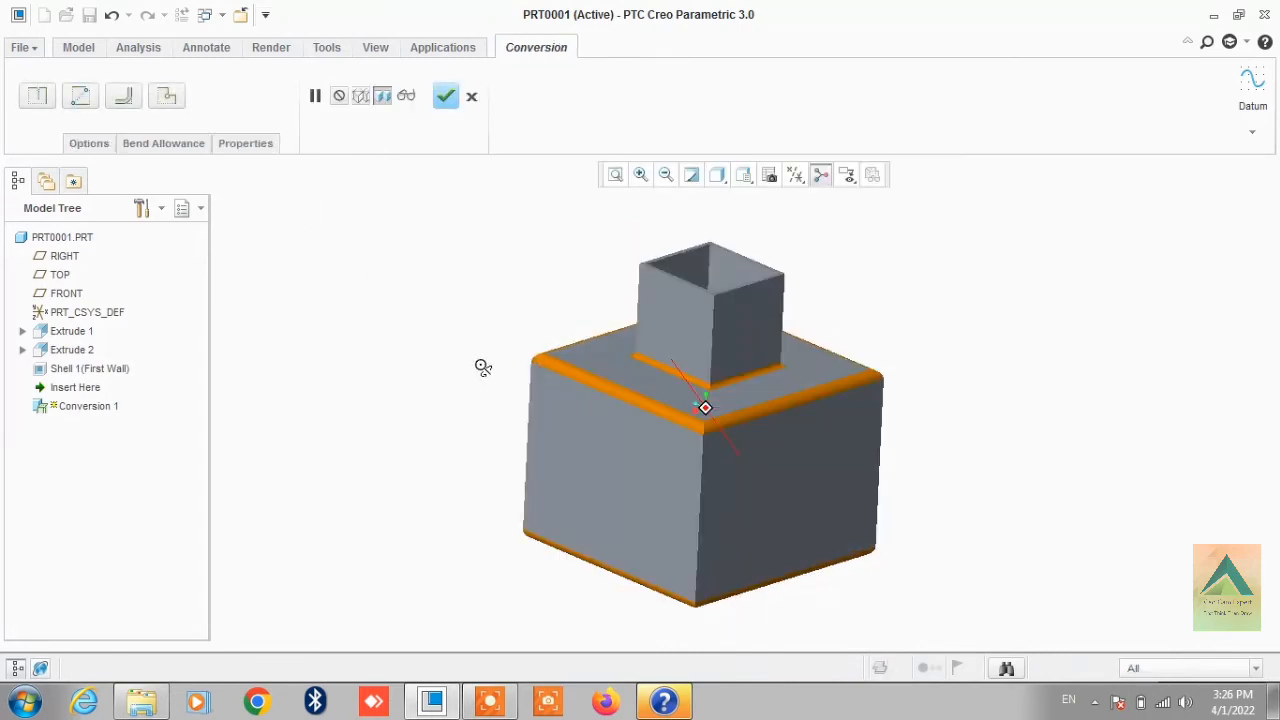
click(38, 98)
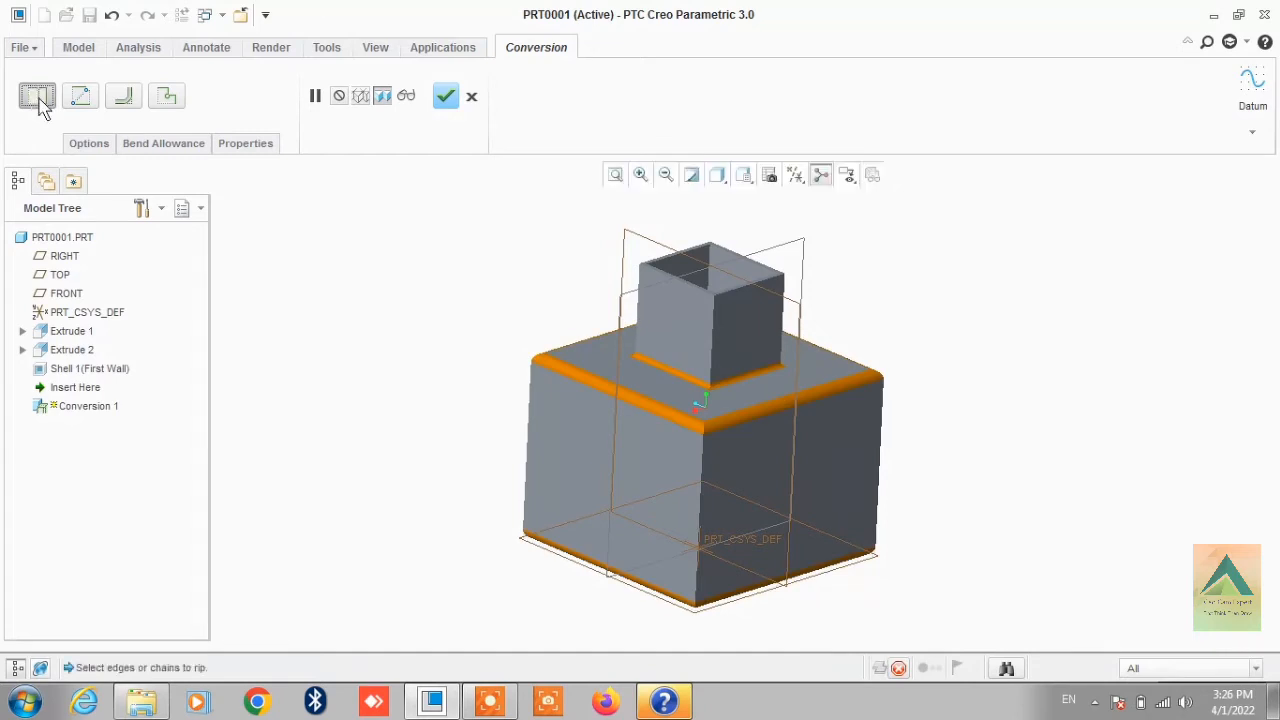
click(527, 488)
middle_drag(463, 509, 394, 477)
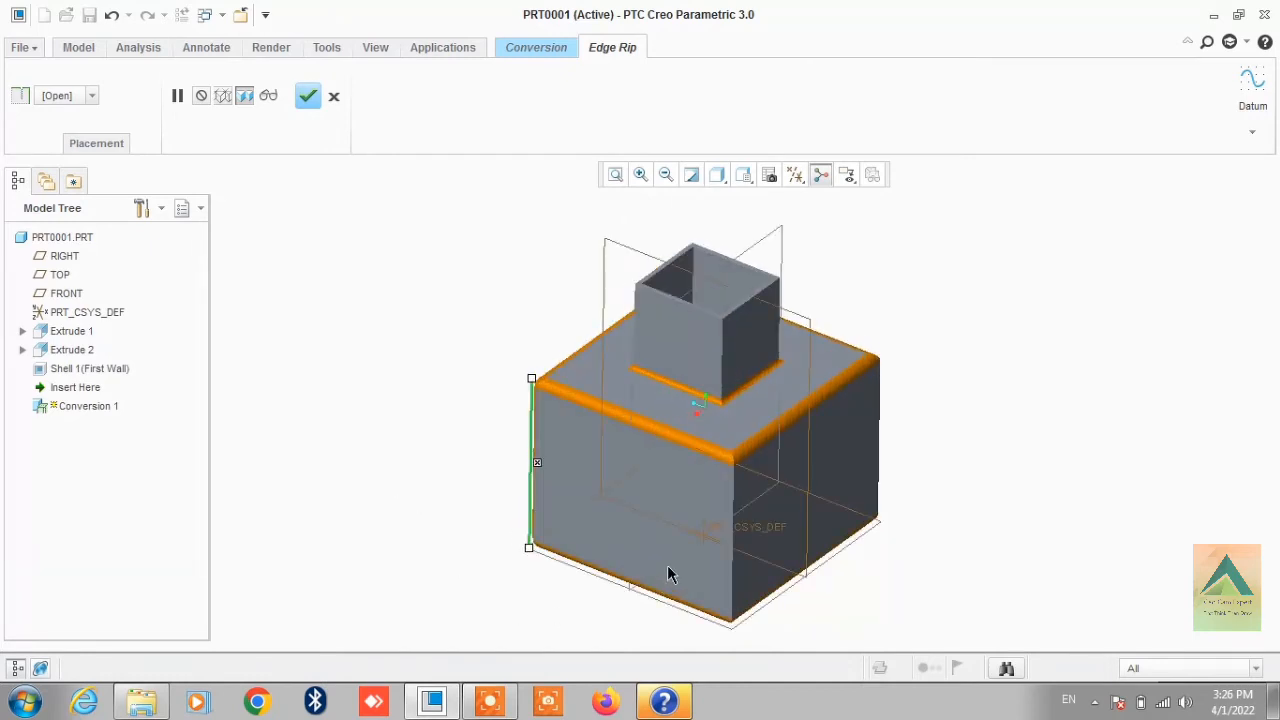
click(733, 497)
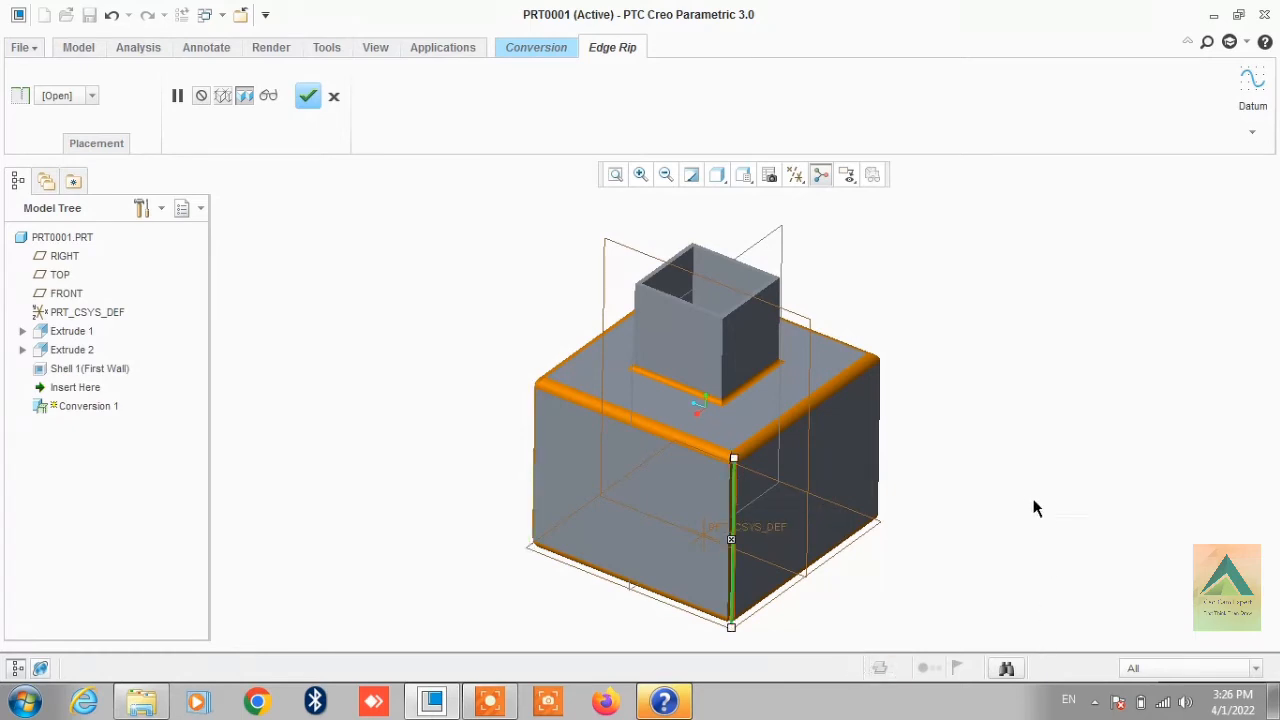
middle_drag(1027, 497, 947, 543)
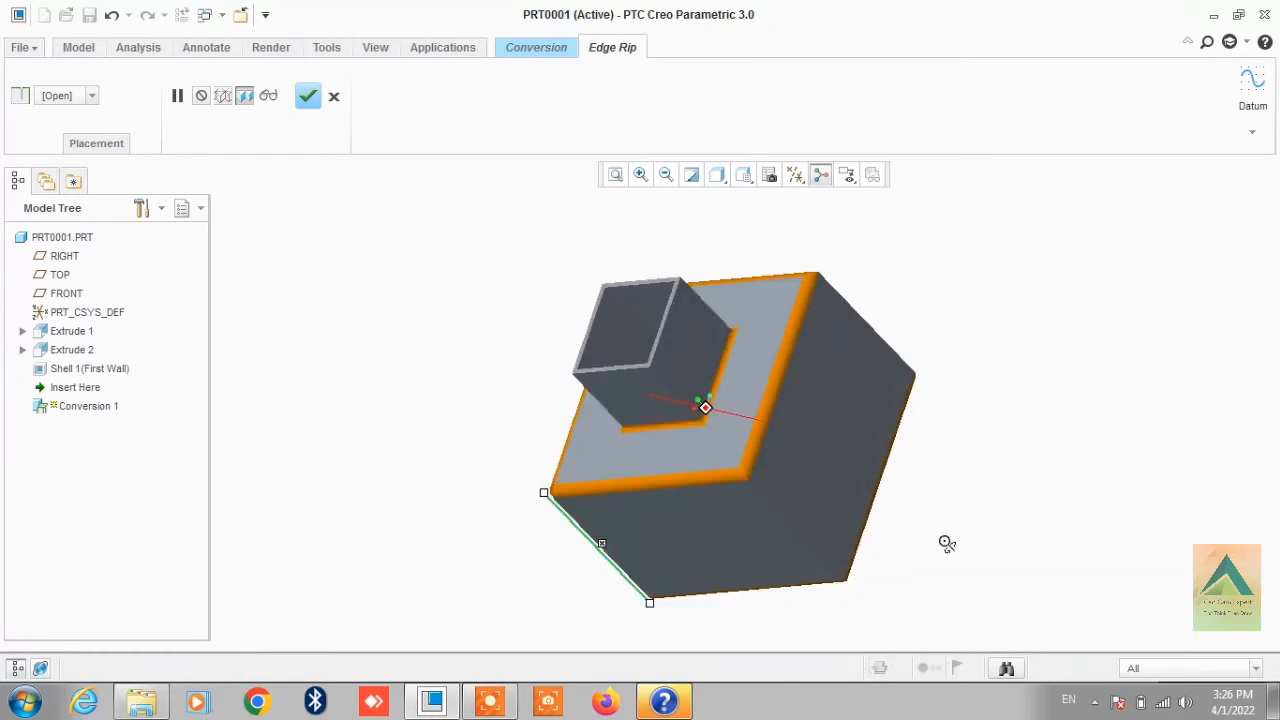
click(800, 534)
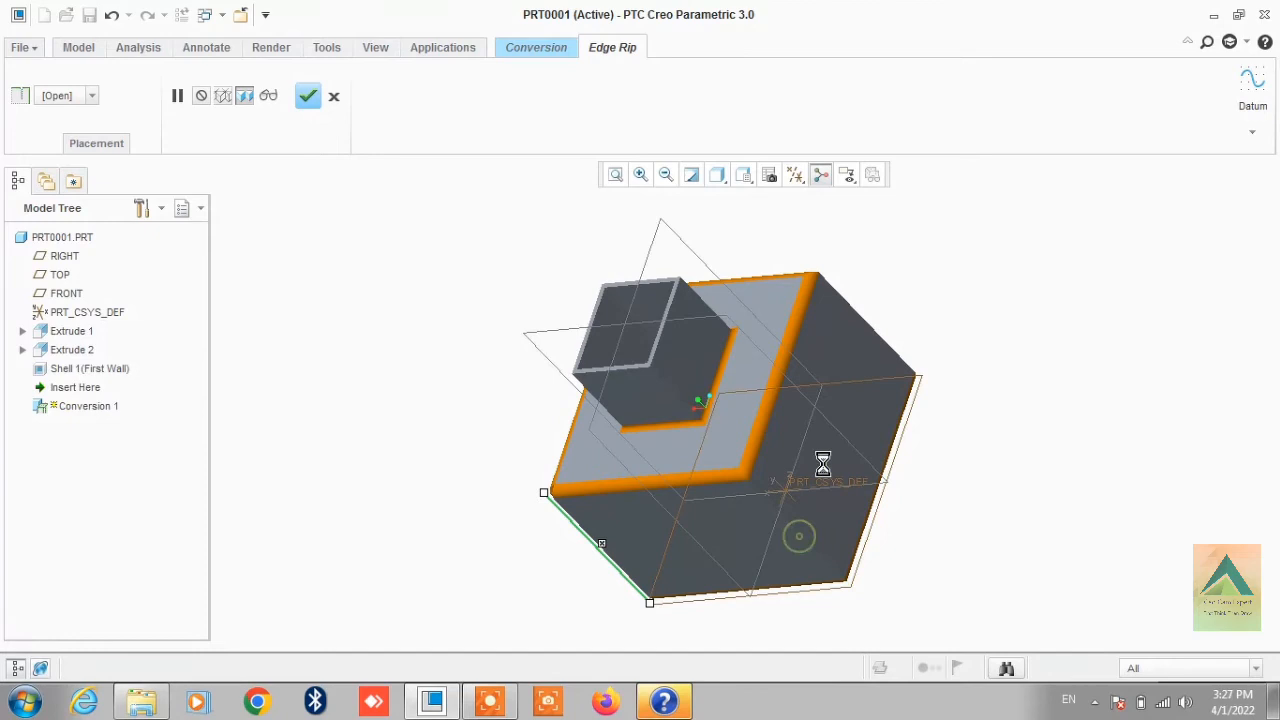
click(868, 323)
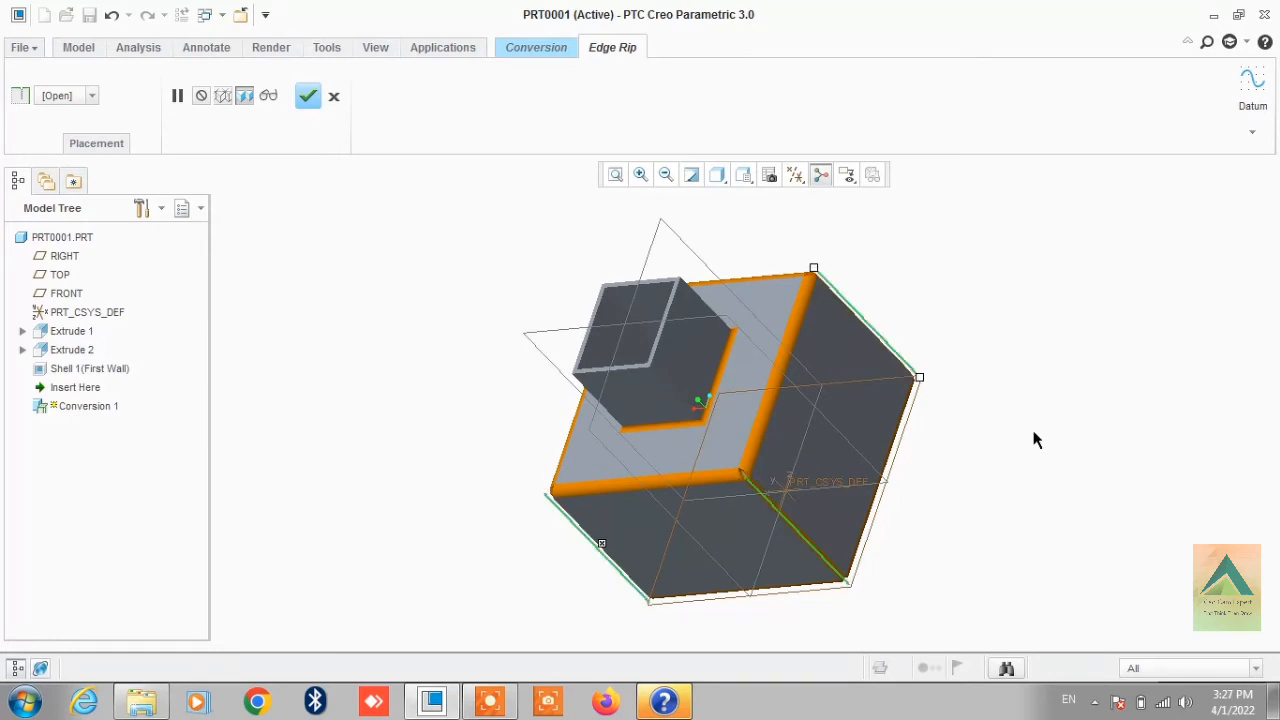
Add the small block's four vertical corner edges to the open edge rip and complete it
middle_drag(1035, 440, 855, 407)
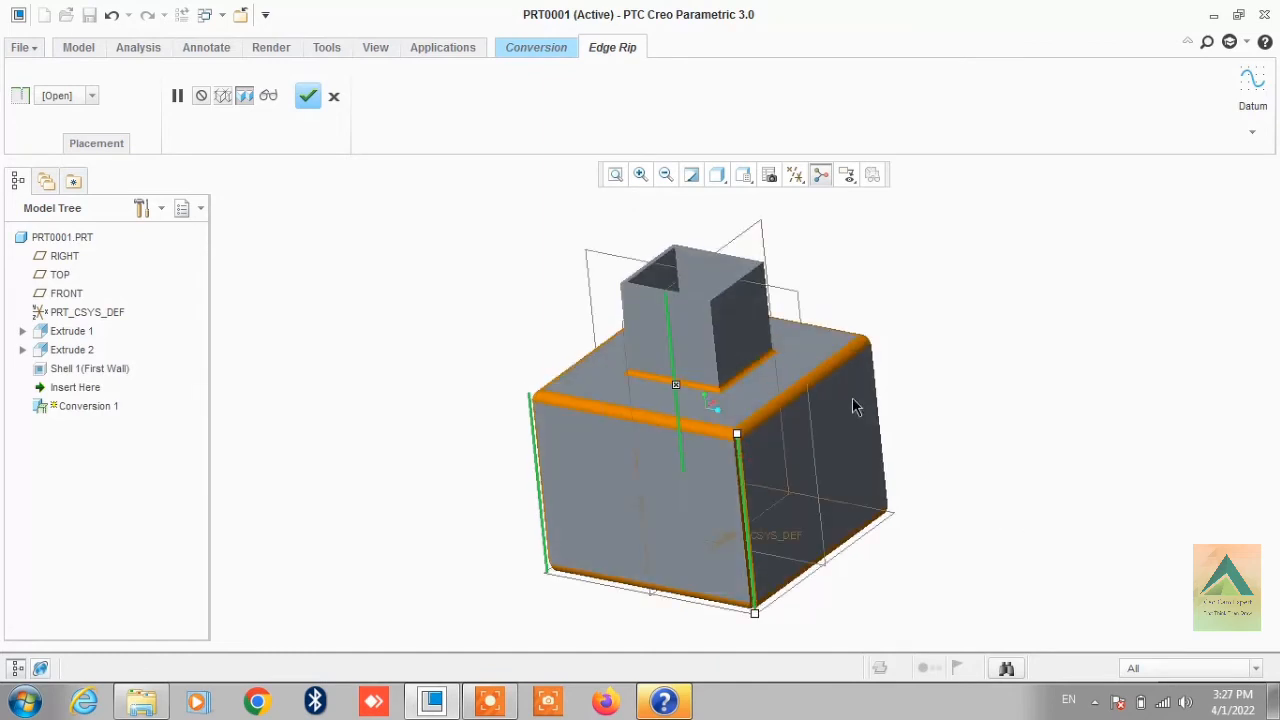
scroll(855, 407, down, 4)
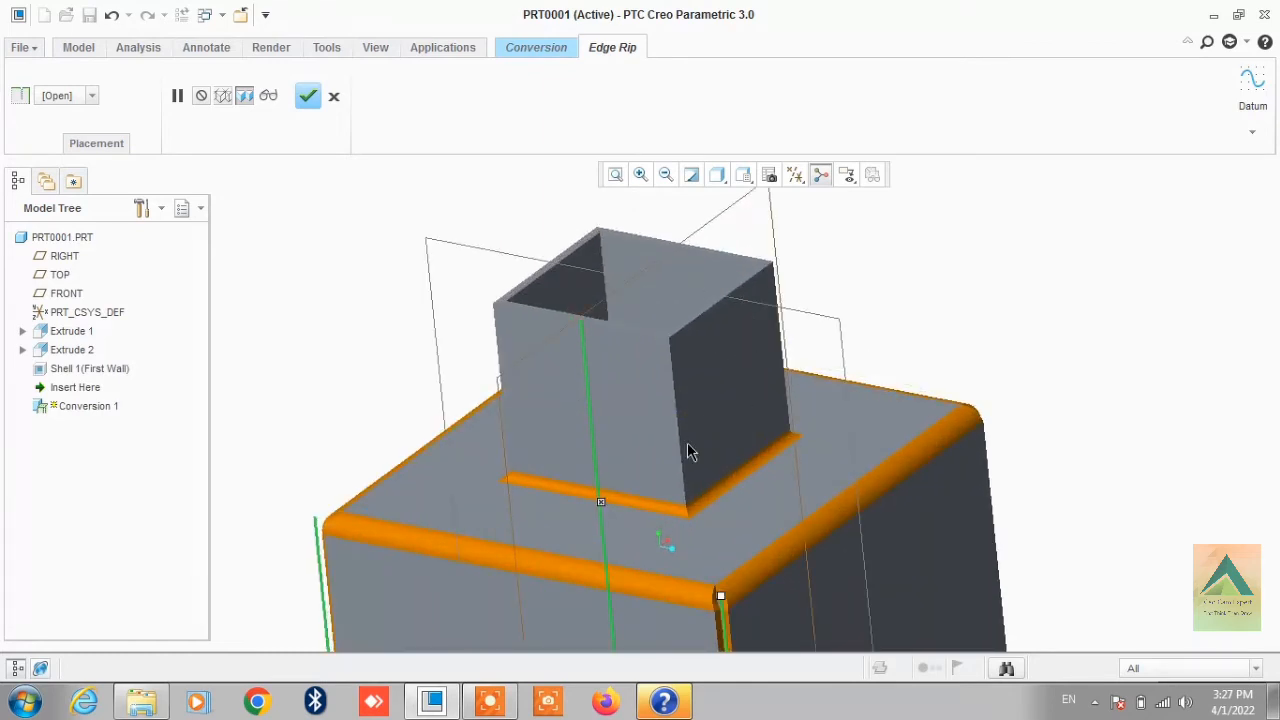
click(681, 466)
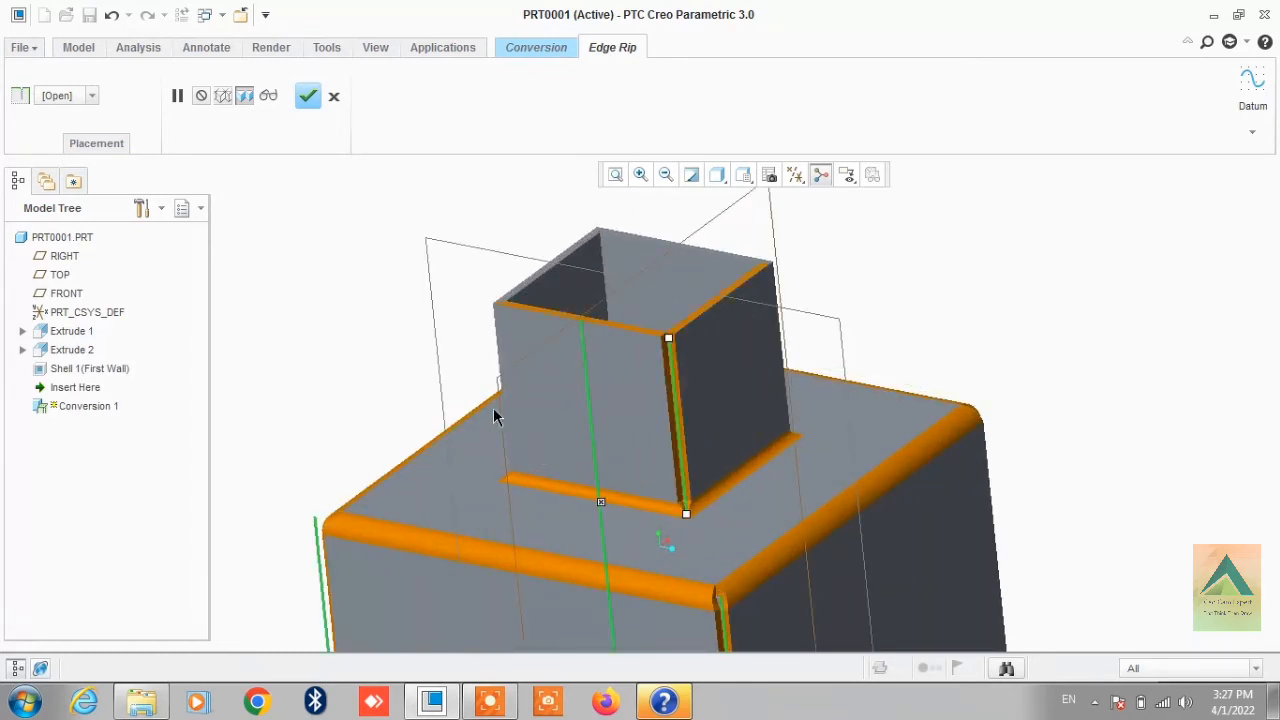
click(500, 410)
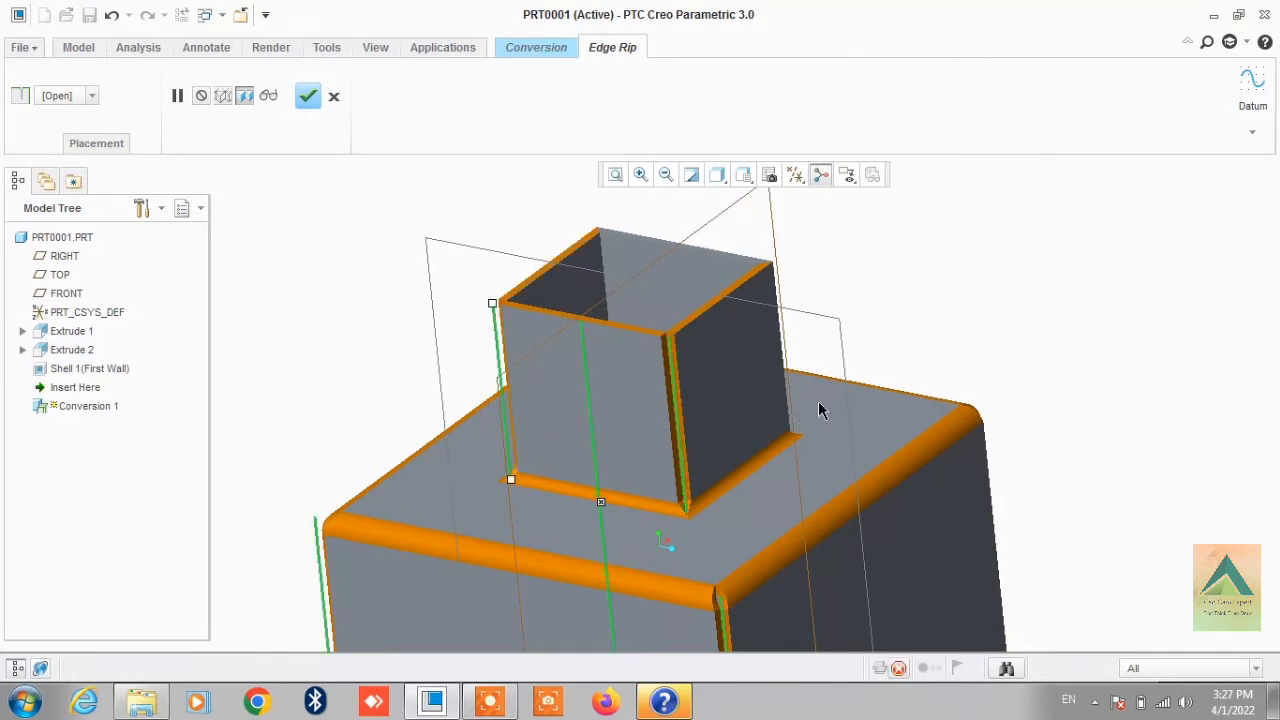
click(777, 308)
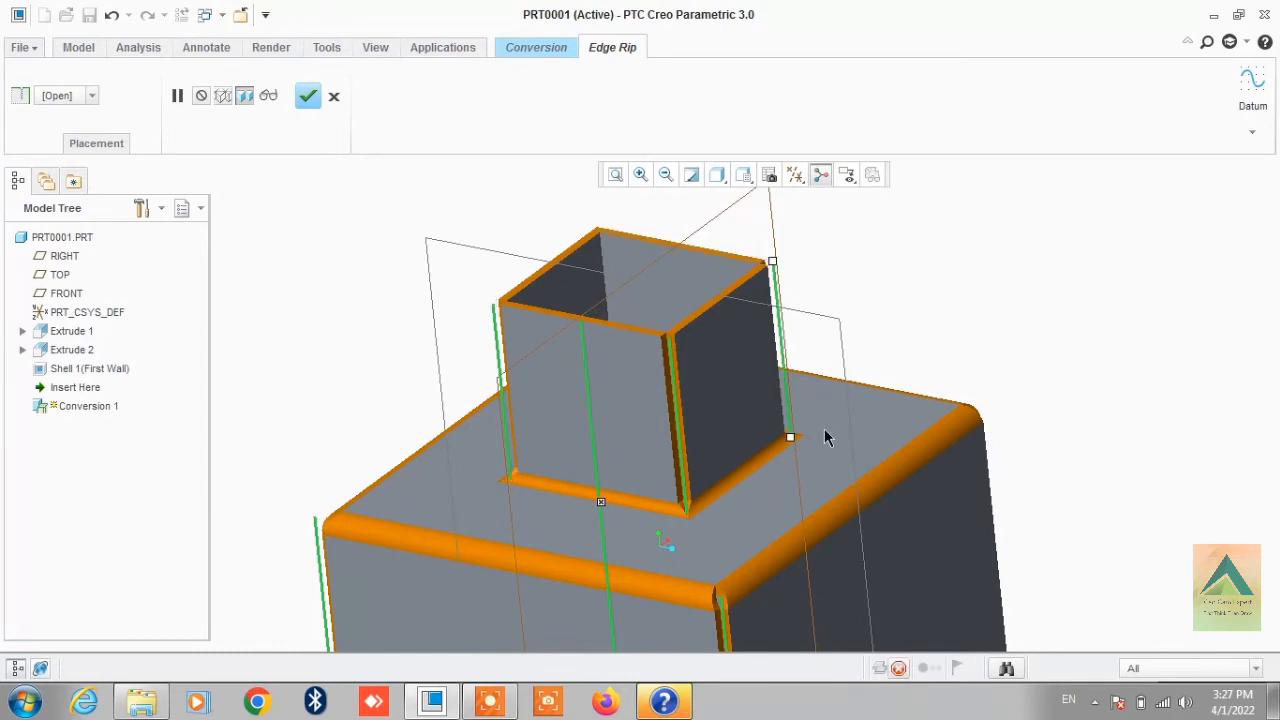
middle_drag(828, 434, 680, 510)
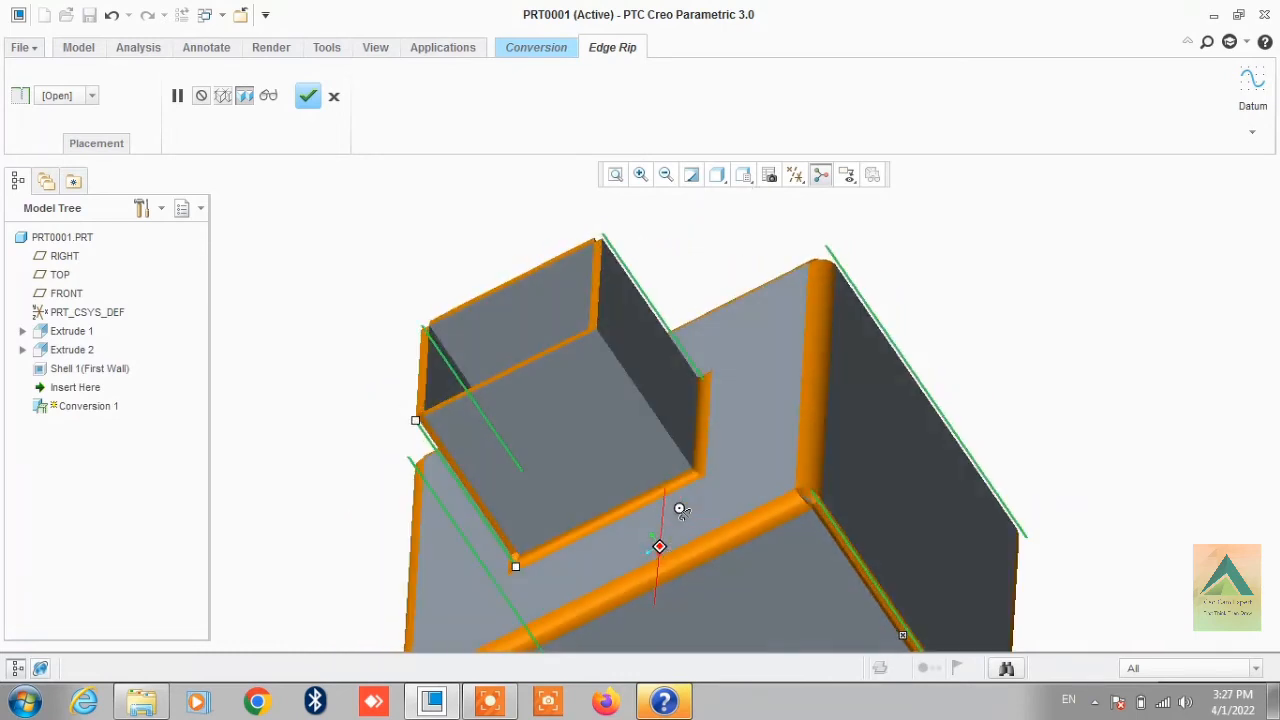
click(686, 408)
middle_drag(714, 417, 767, 403)
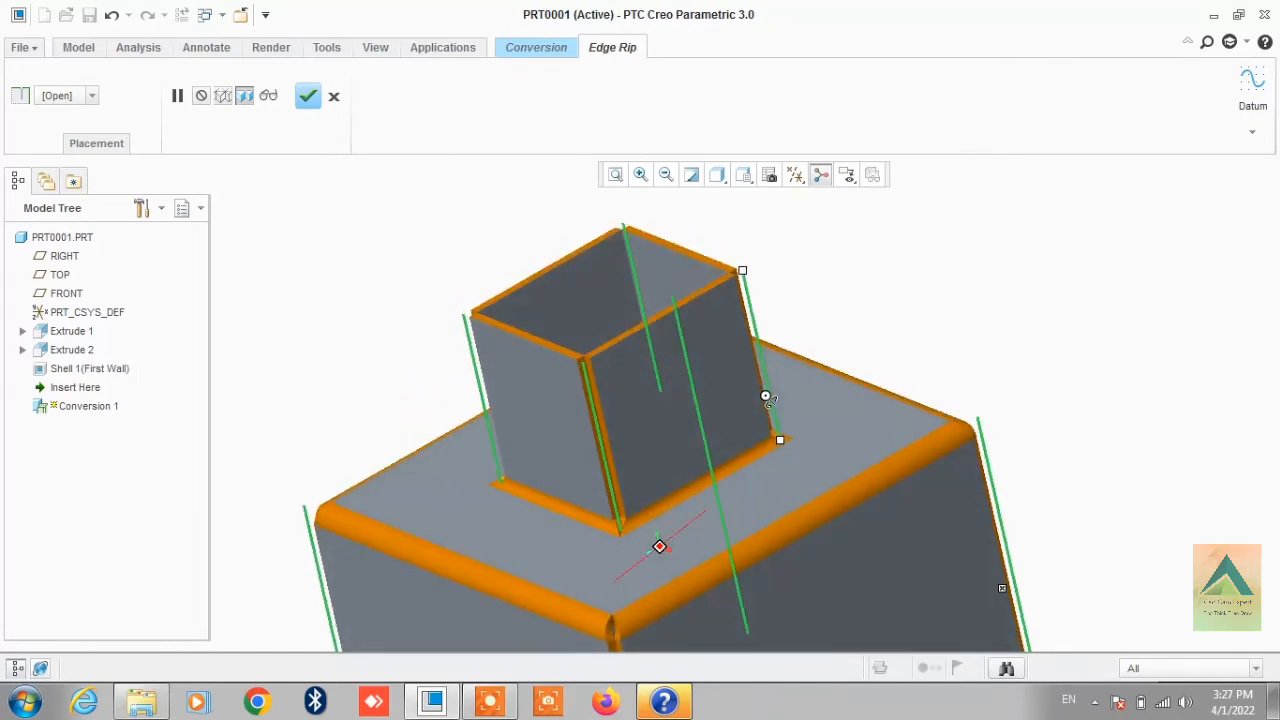
scroll(710, 302, down, 4)
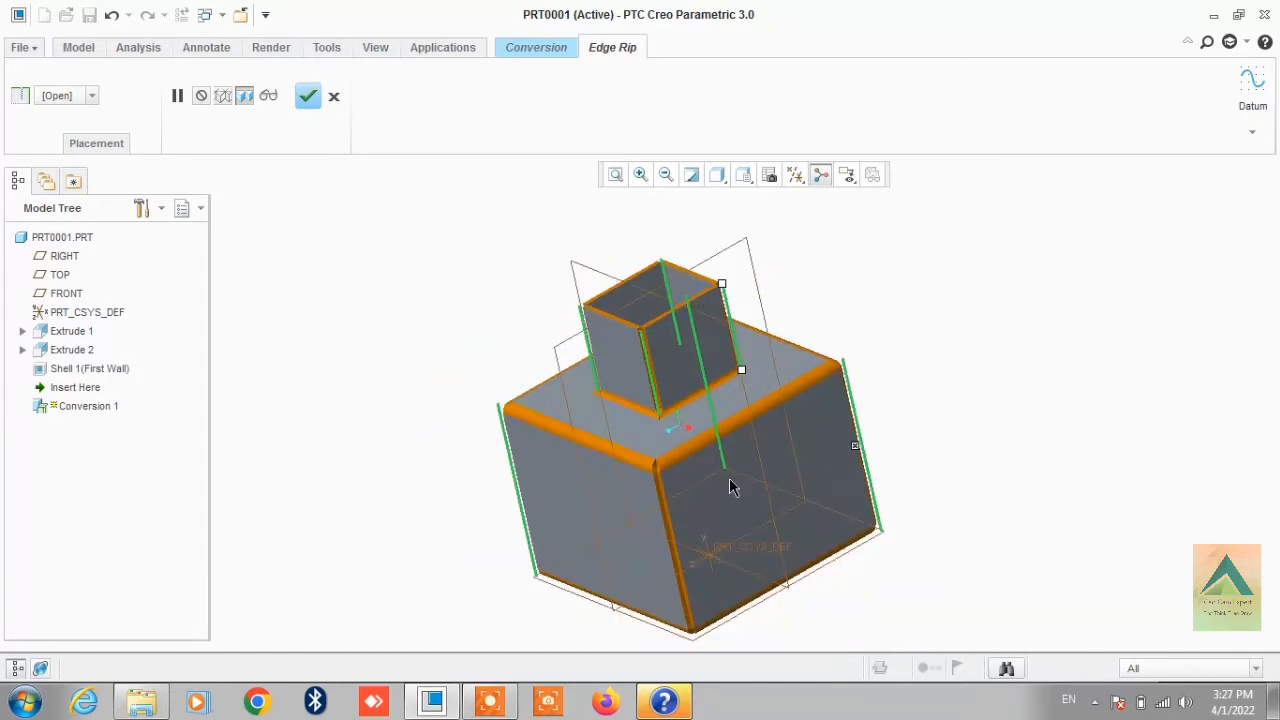
click(308, 96)
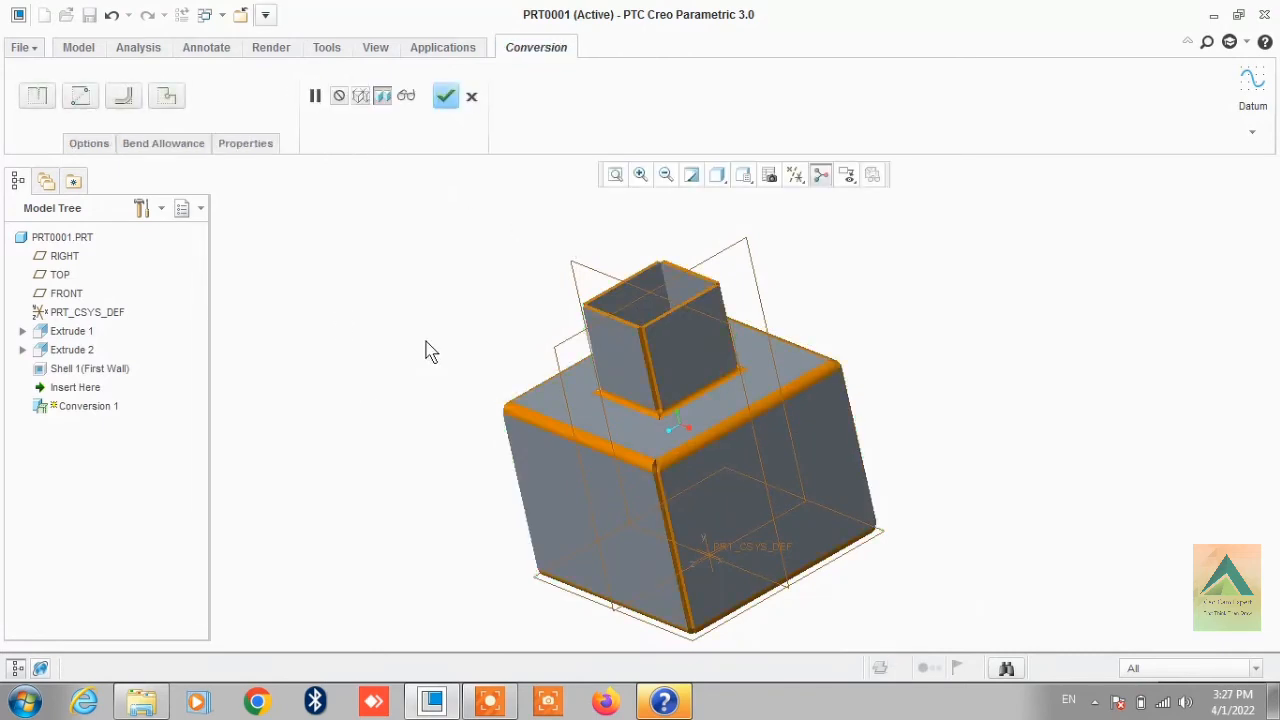
middle_drag(451, 417, 517, 424)
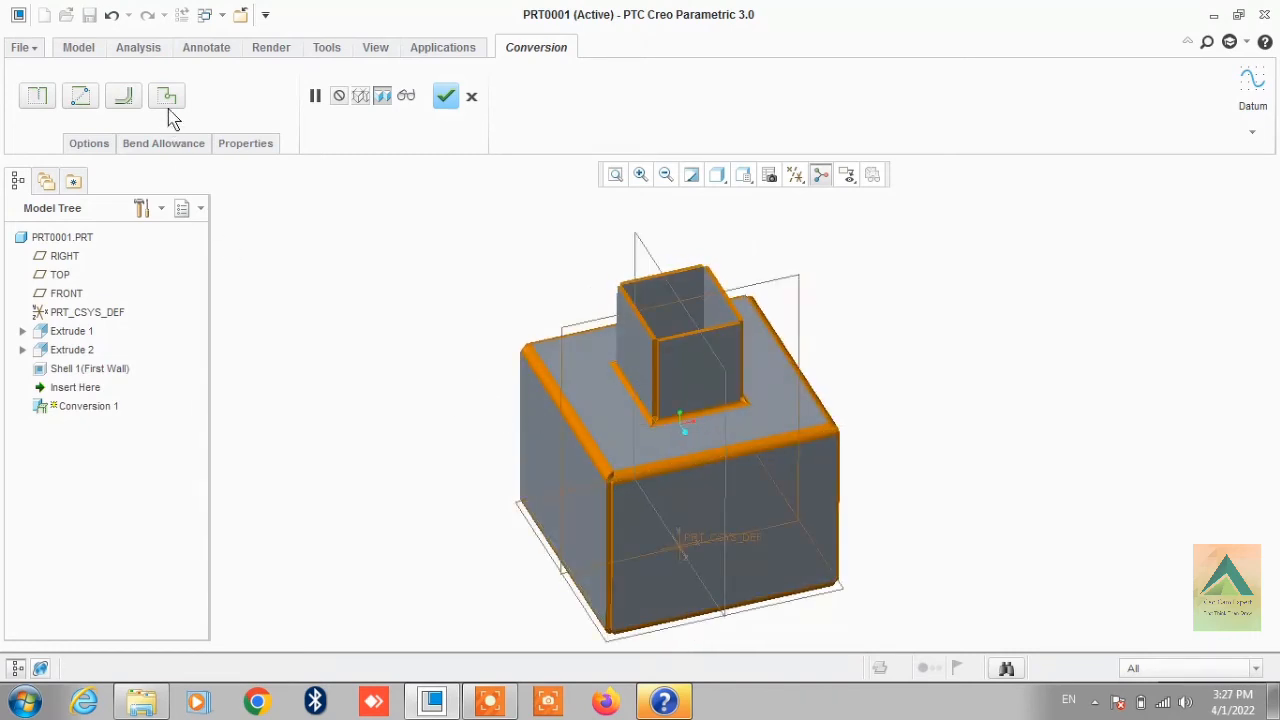
click(131, 103)
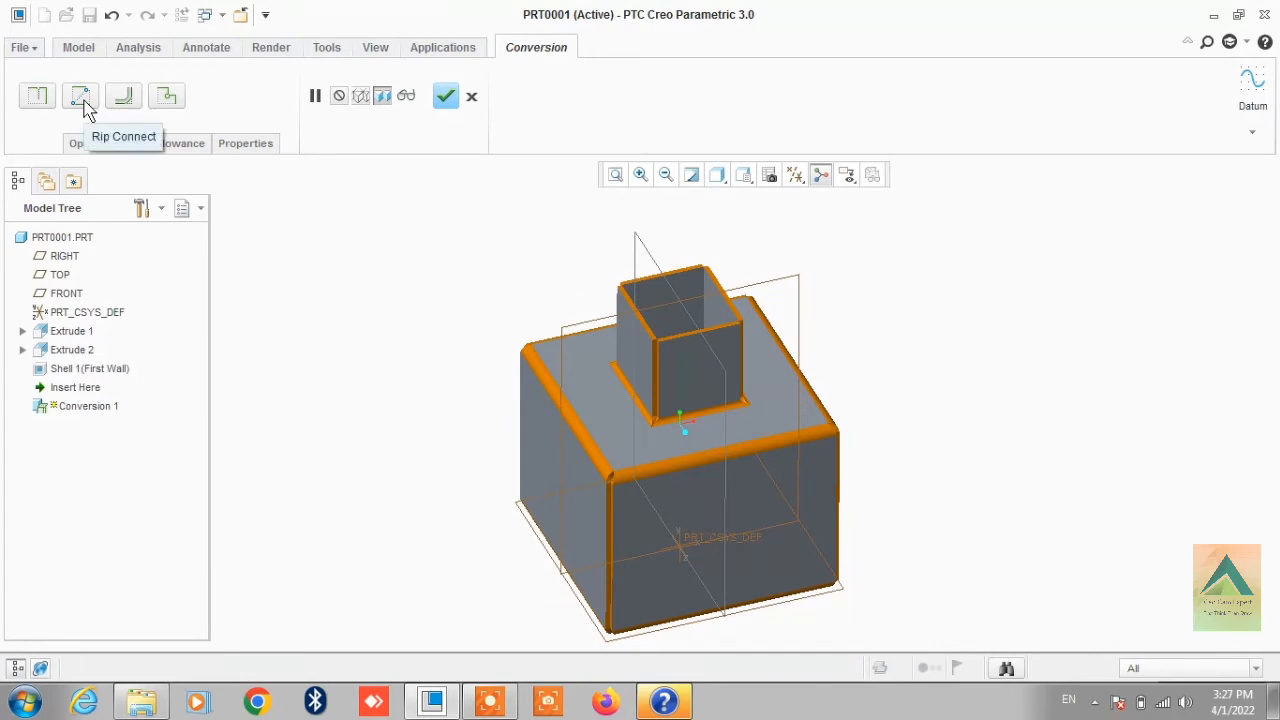
Start a Rip Connect in the TOP view and join the large block's upper-right corner vertex to the small block's matching corner
click(82, 98)
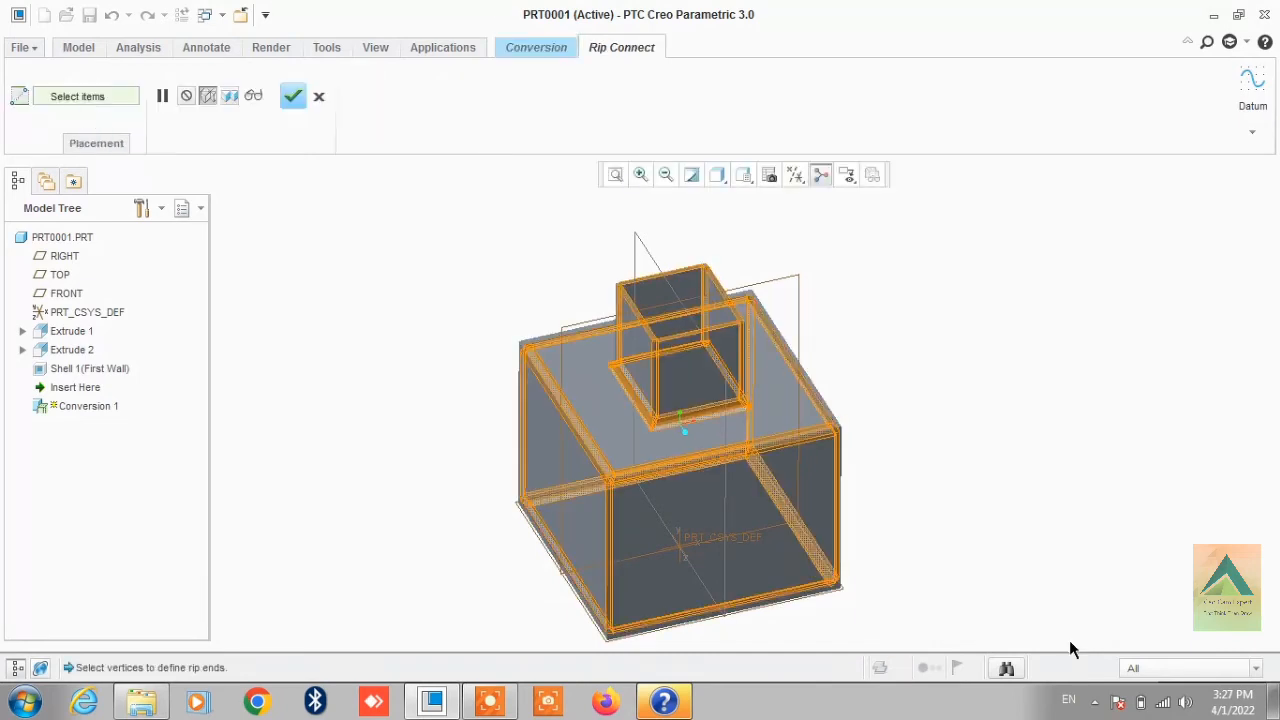
middle_drag(730, 496, 731, 556)
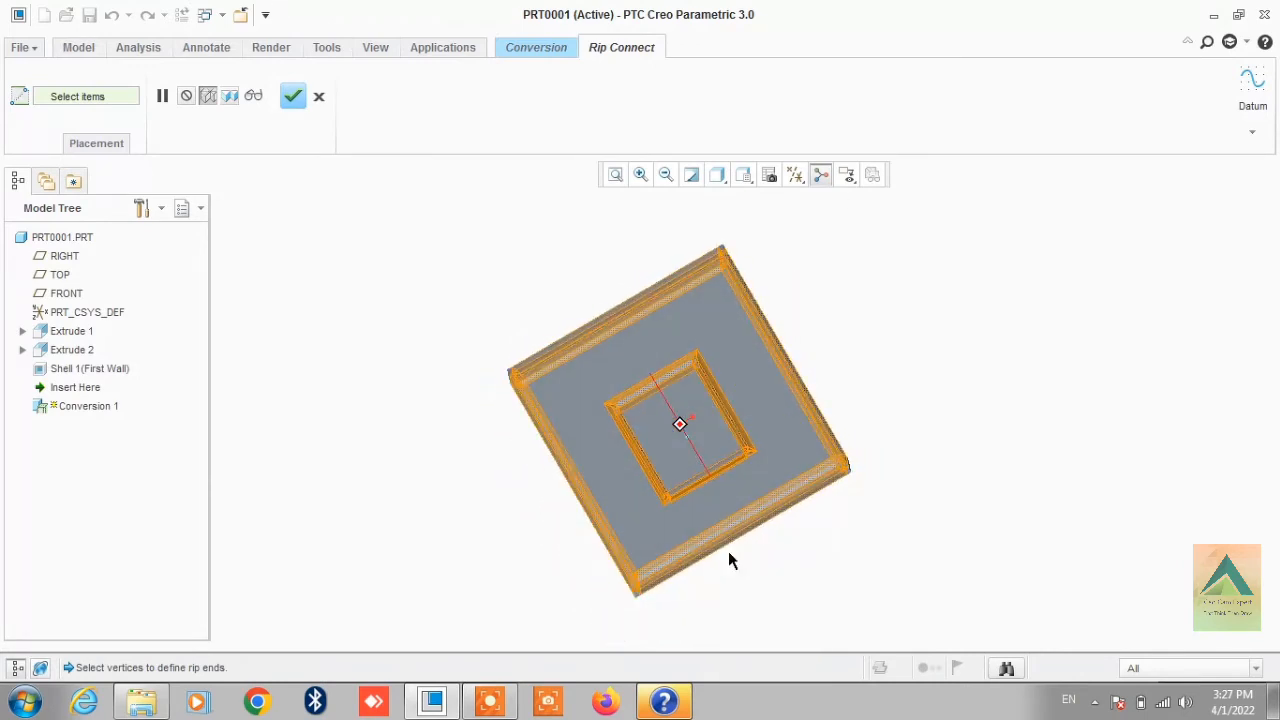
click(736, 179)
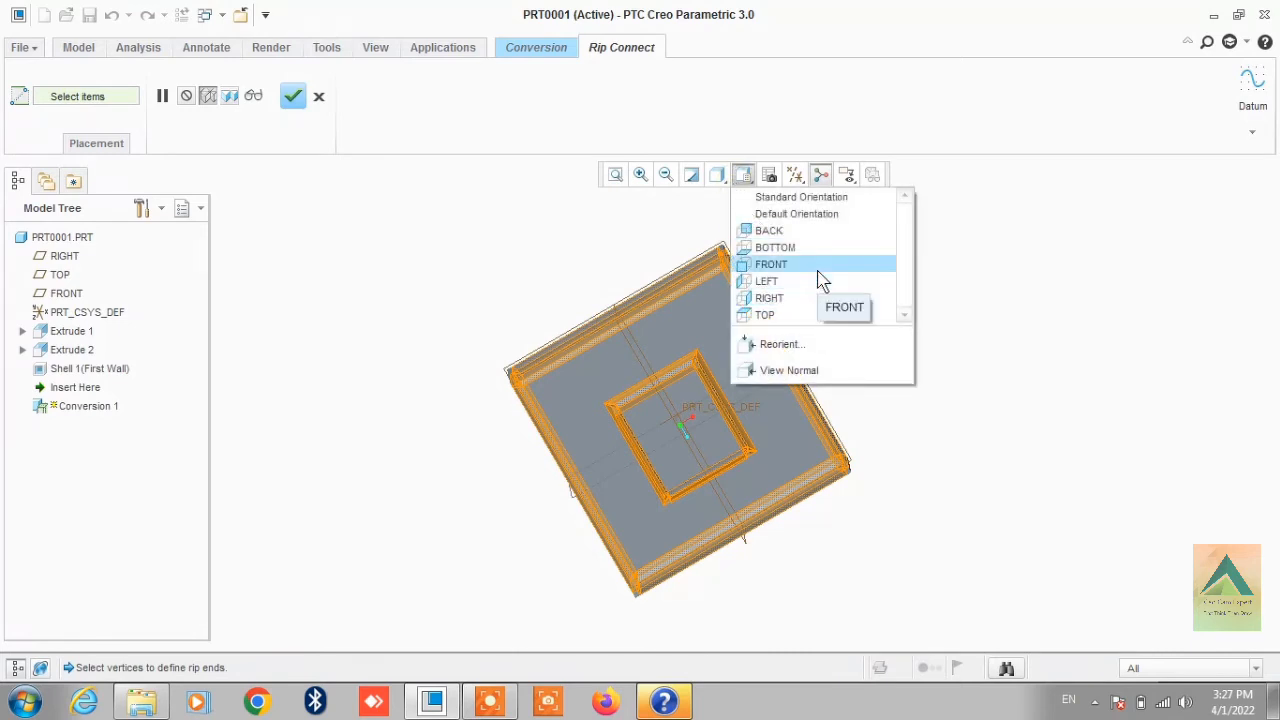
click(780, 315)
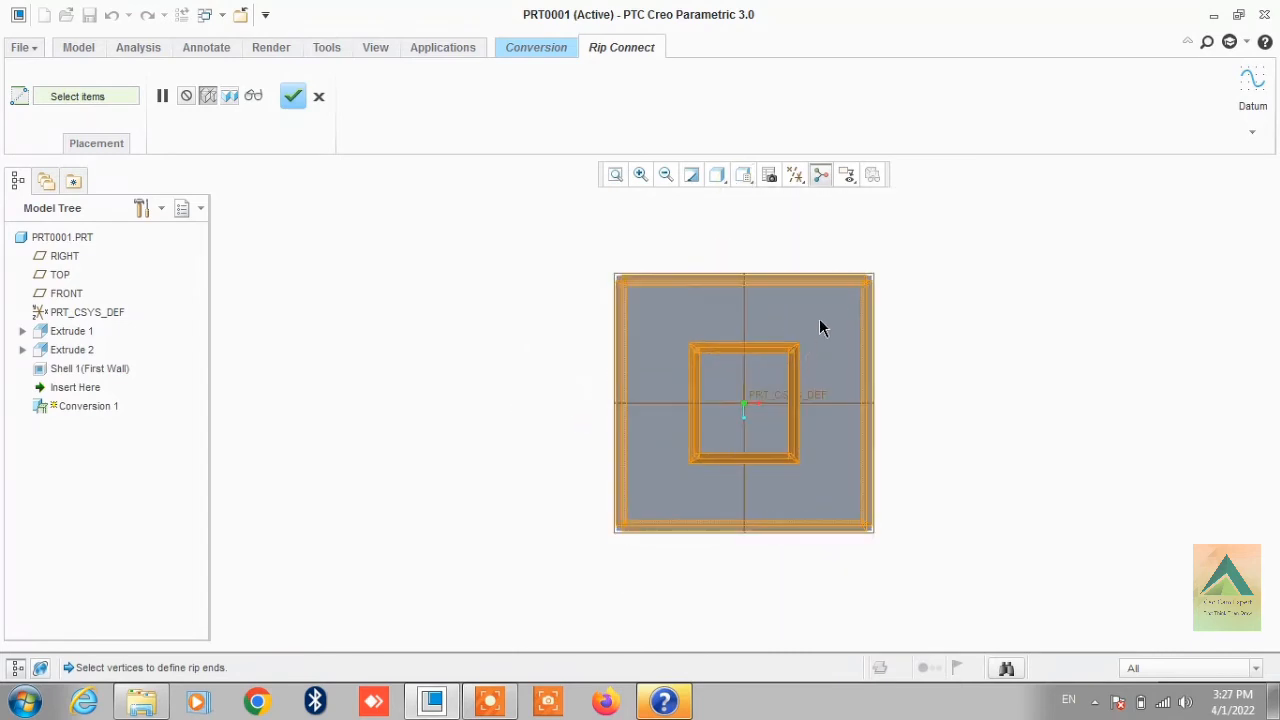
scroll(885, 279, down, 3)
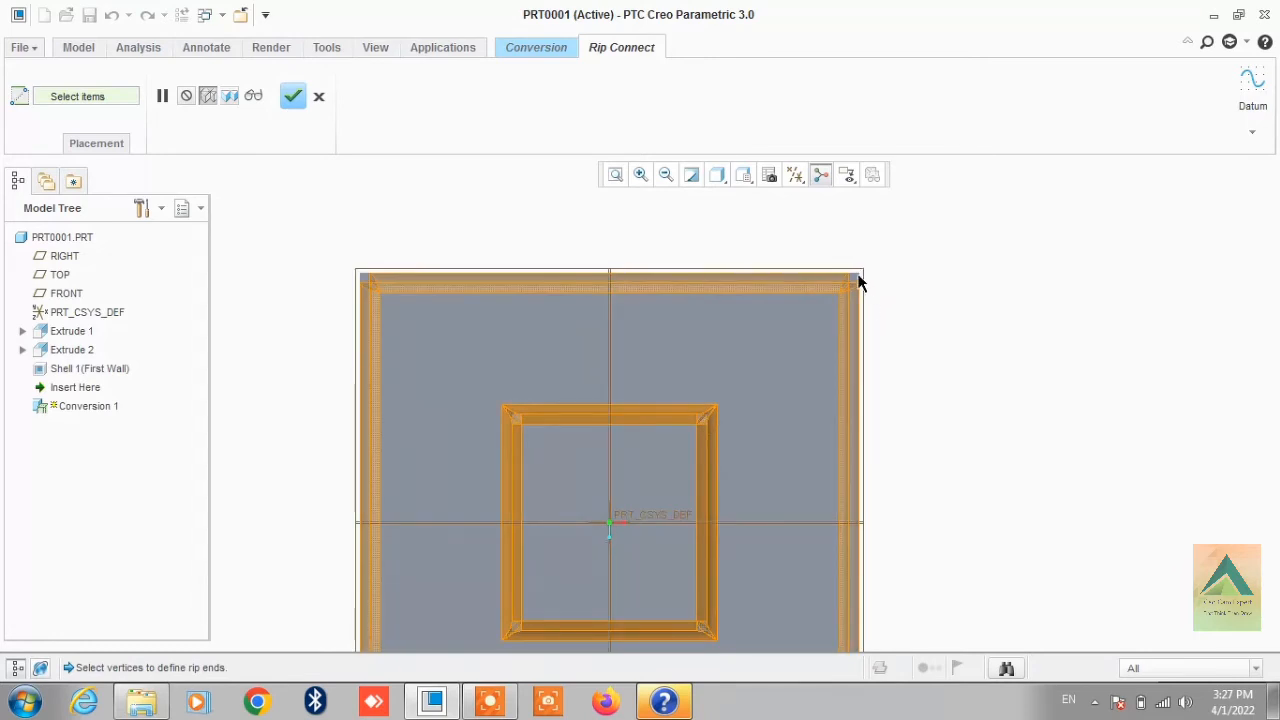
click(859, 275)
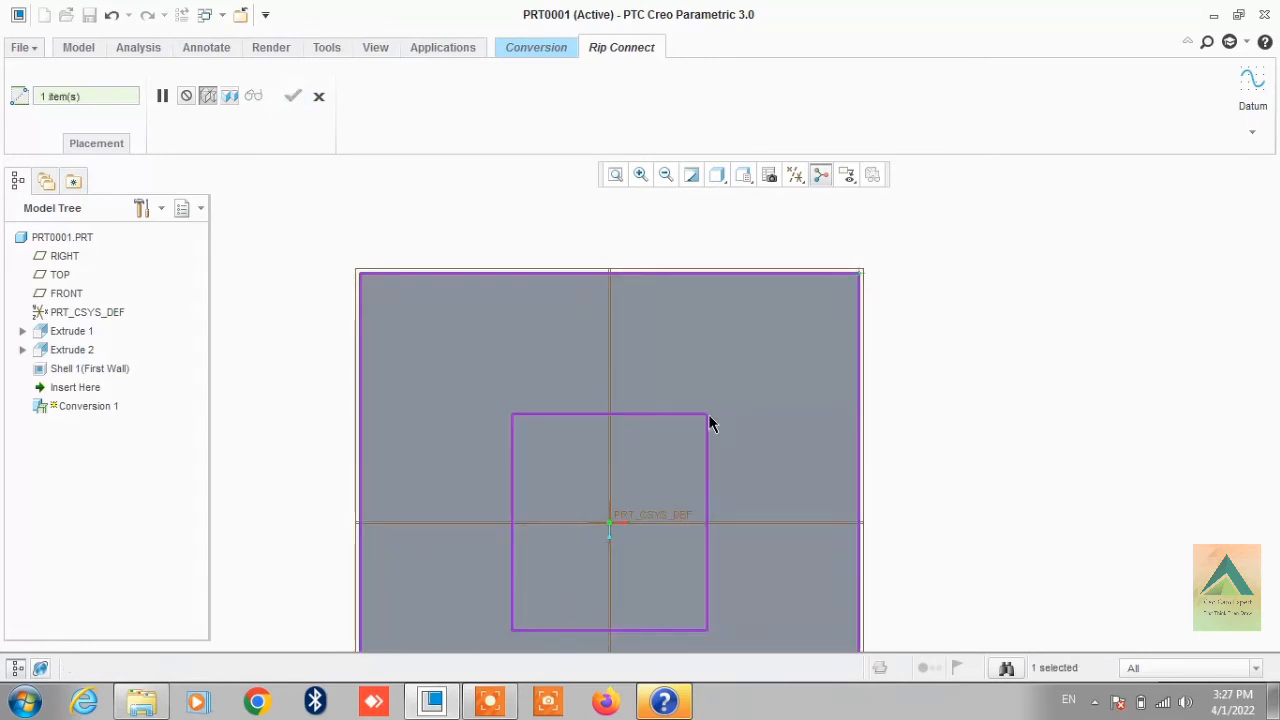
click(859, 274)
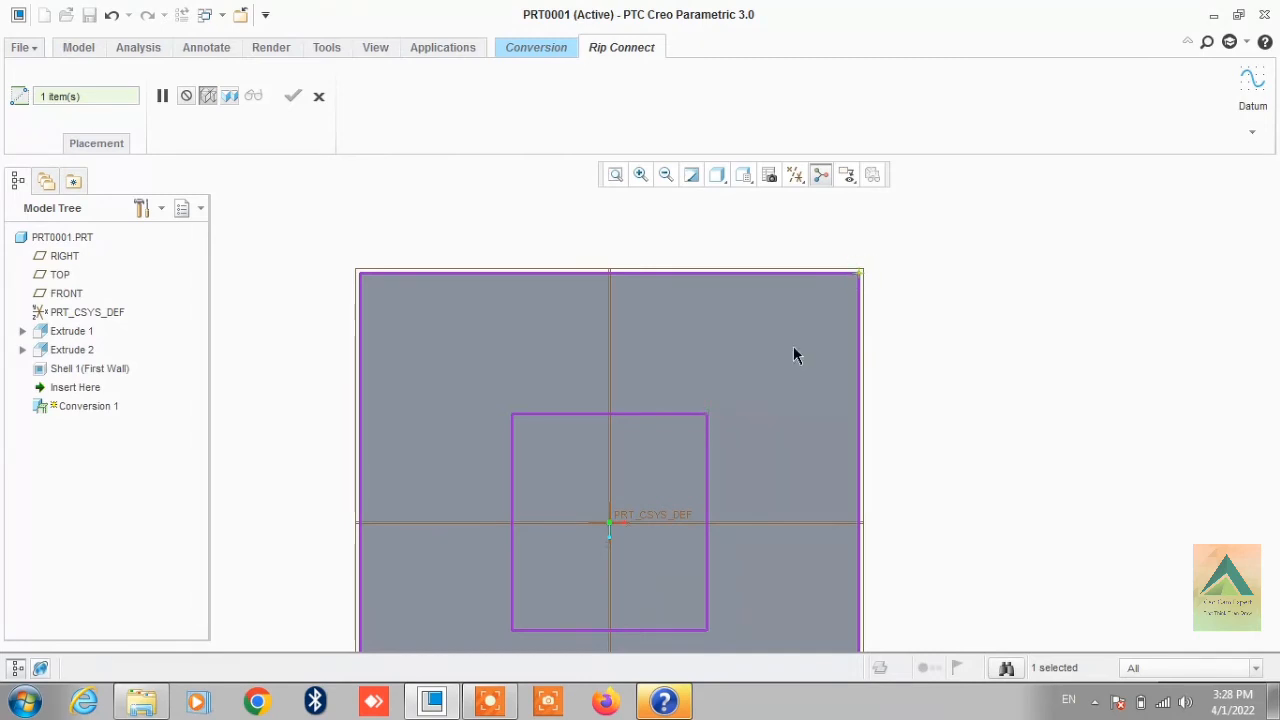
ctrl+click(708, 416)
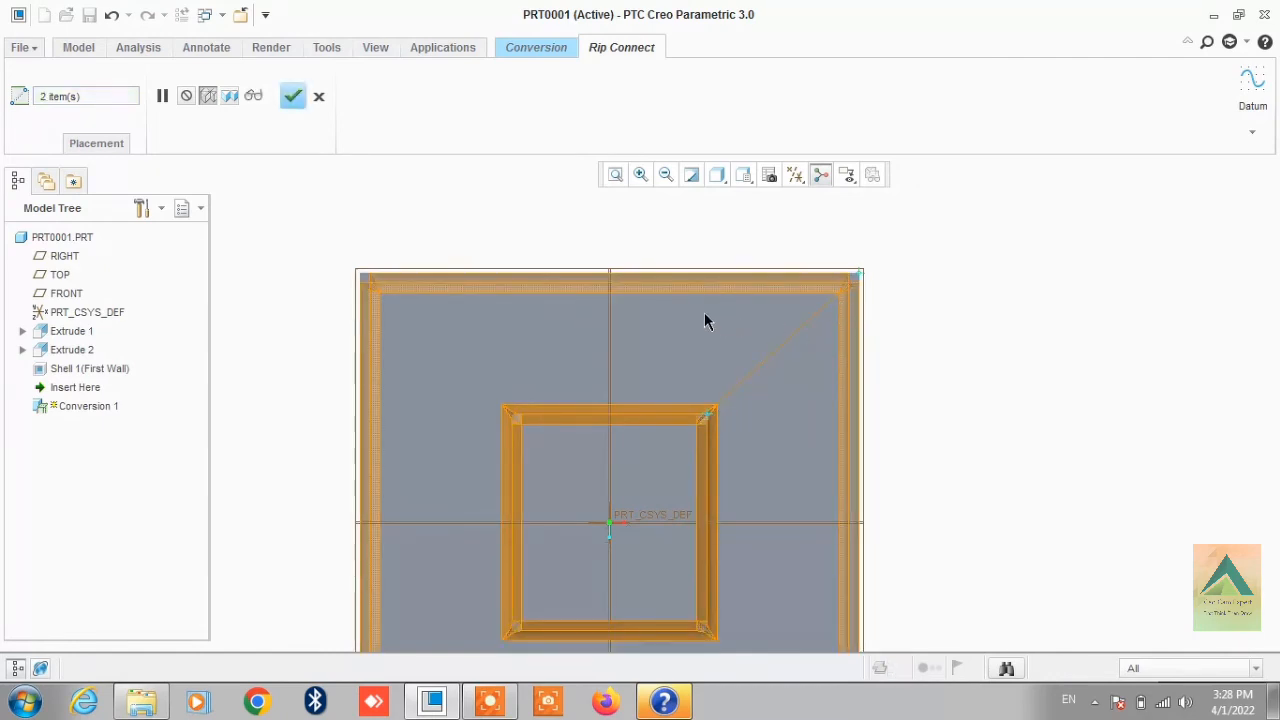
Add rip connects from the large block's upper-left and lower-left corners to the small block's matching corners
scroll(705, 320, down, 2)
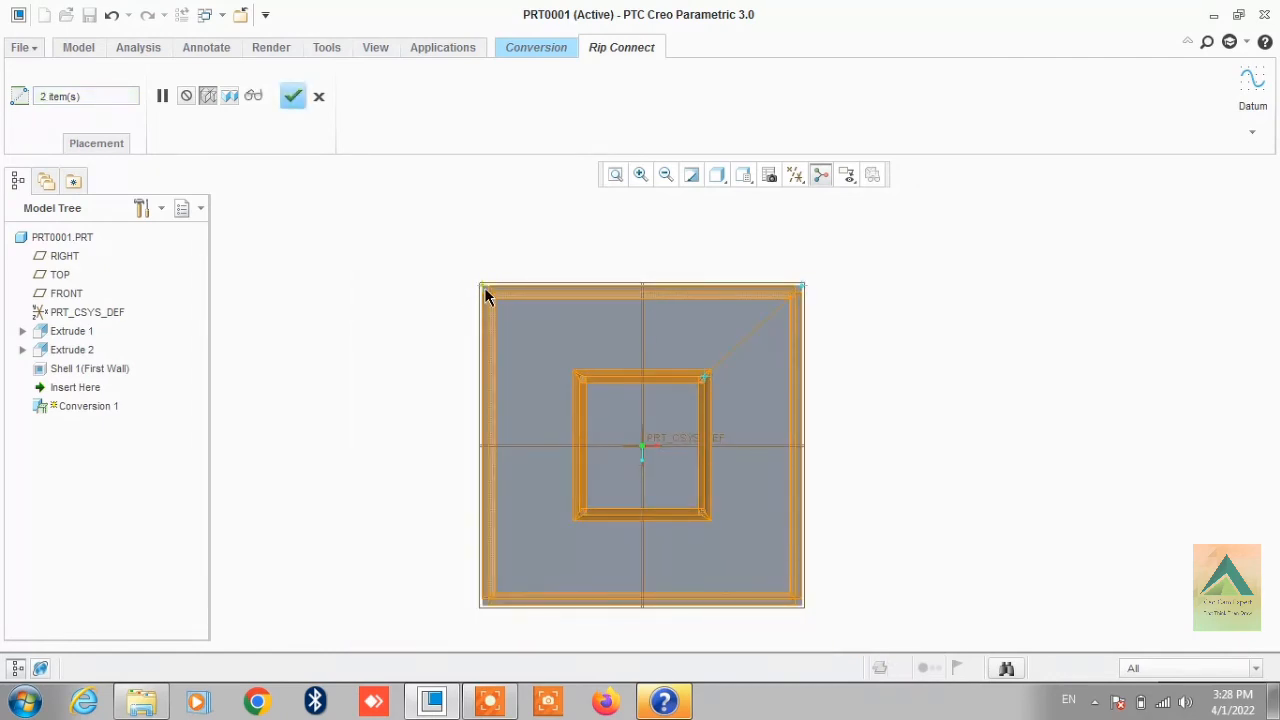
click(550, 363)
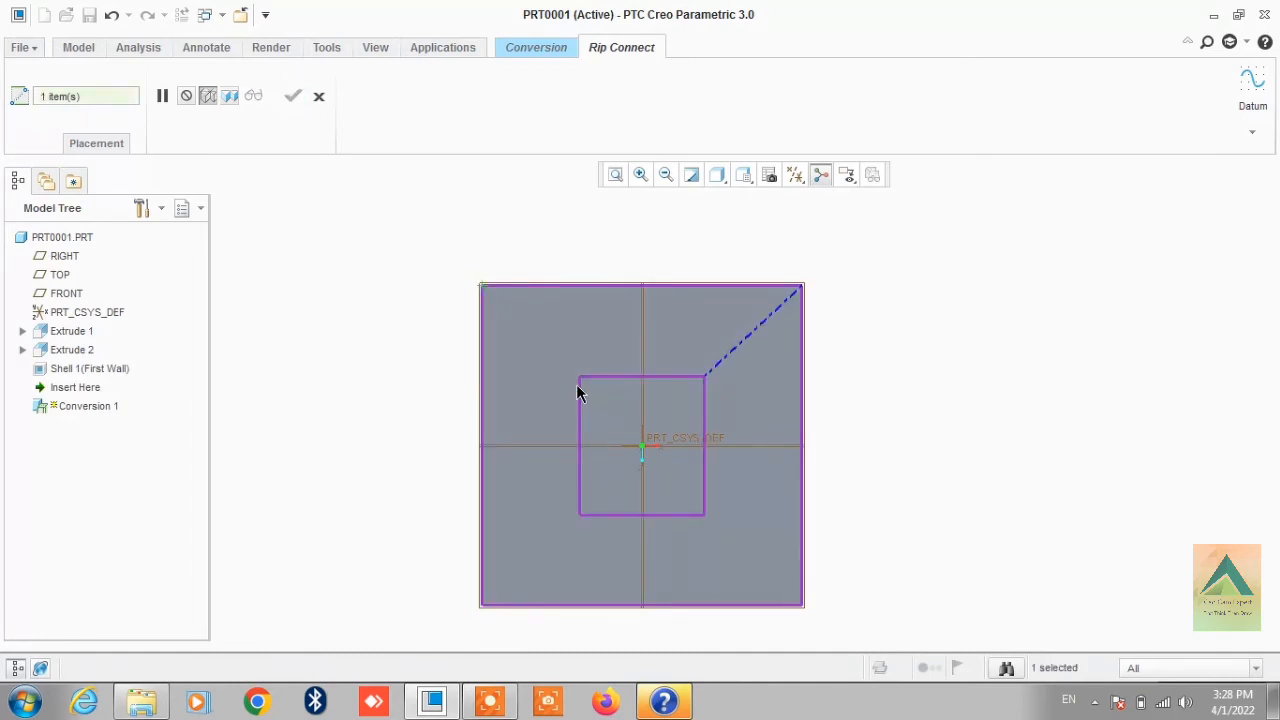
ctrl+click(578, 381)
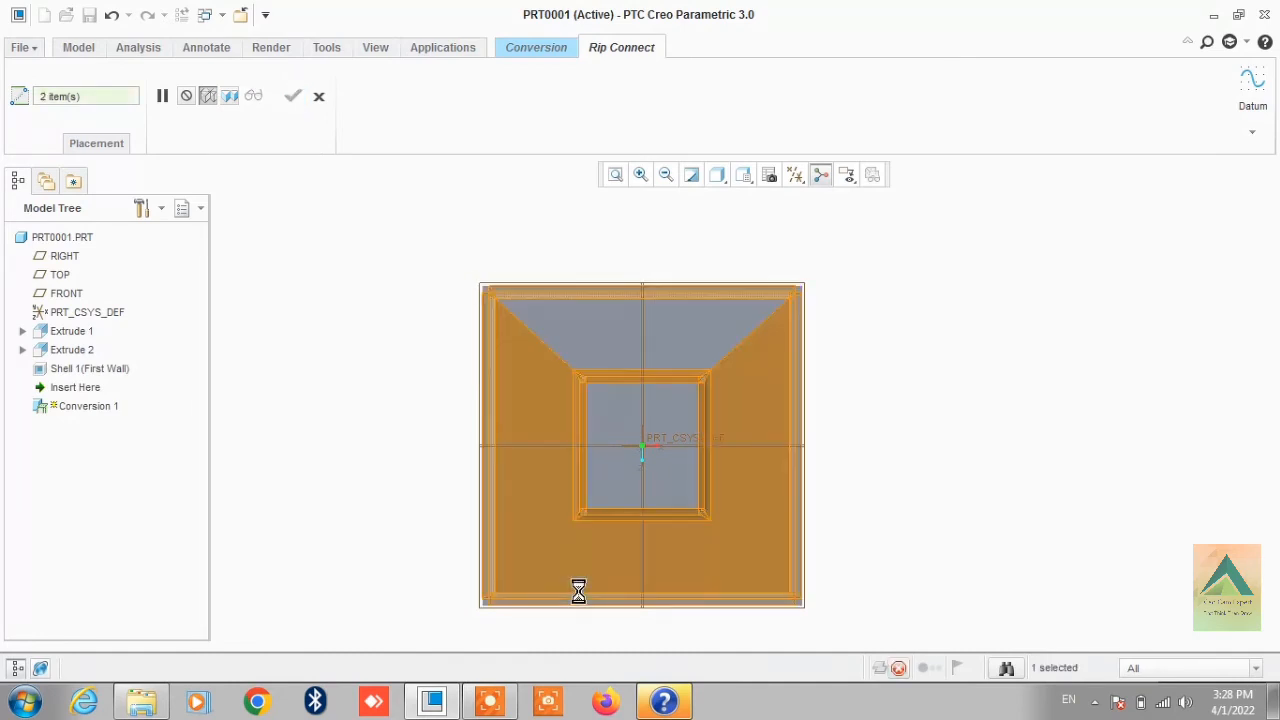
click(483, 606)
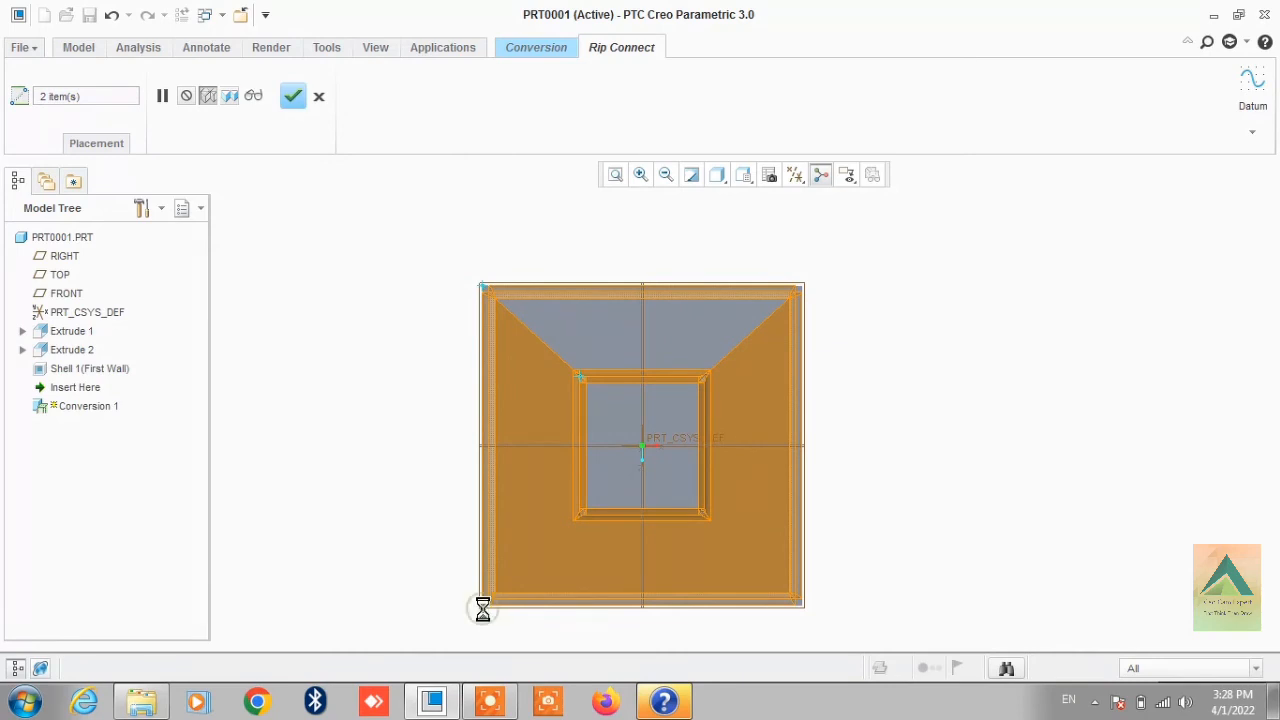
ctrl+click(578, 515)
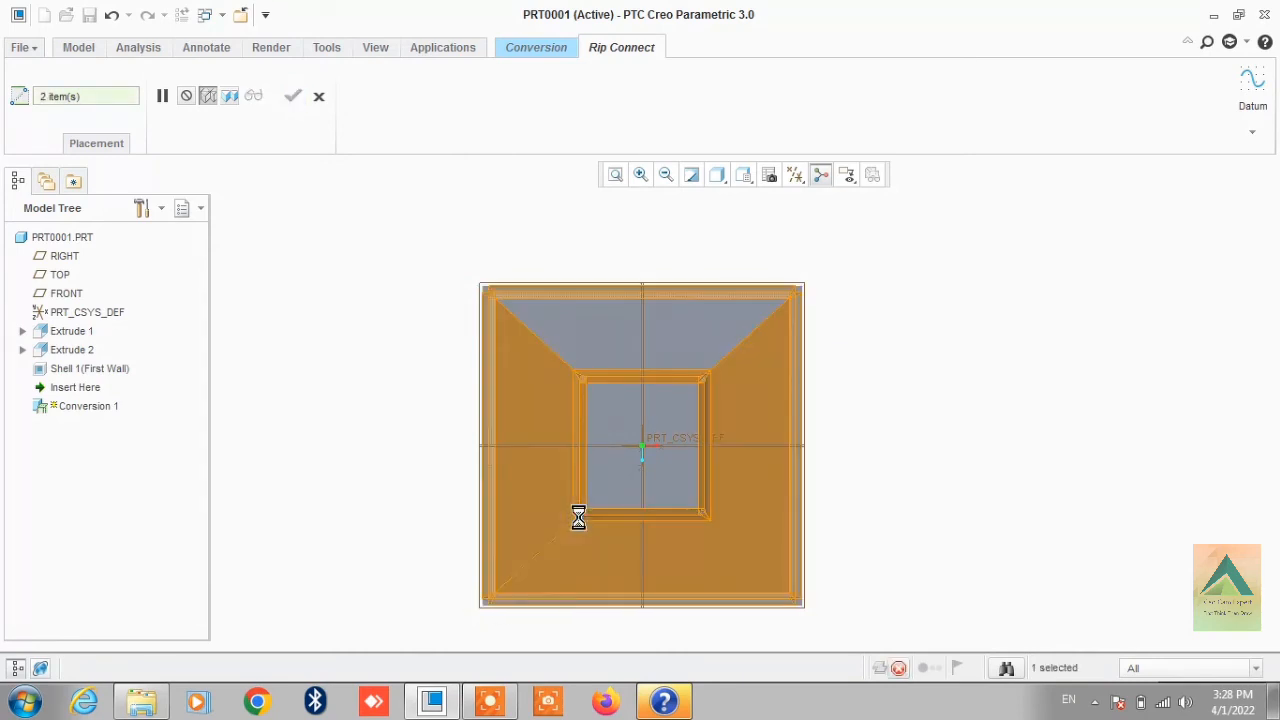
Connect the large block's lower-right corner to the small block's matching corner and complete the Rip Connect
click(802, 603)
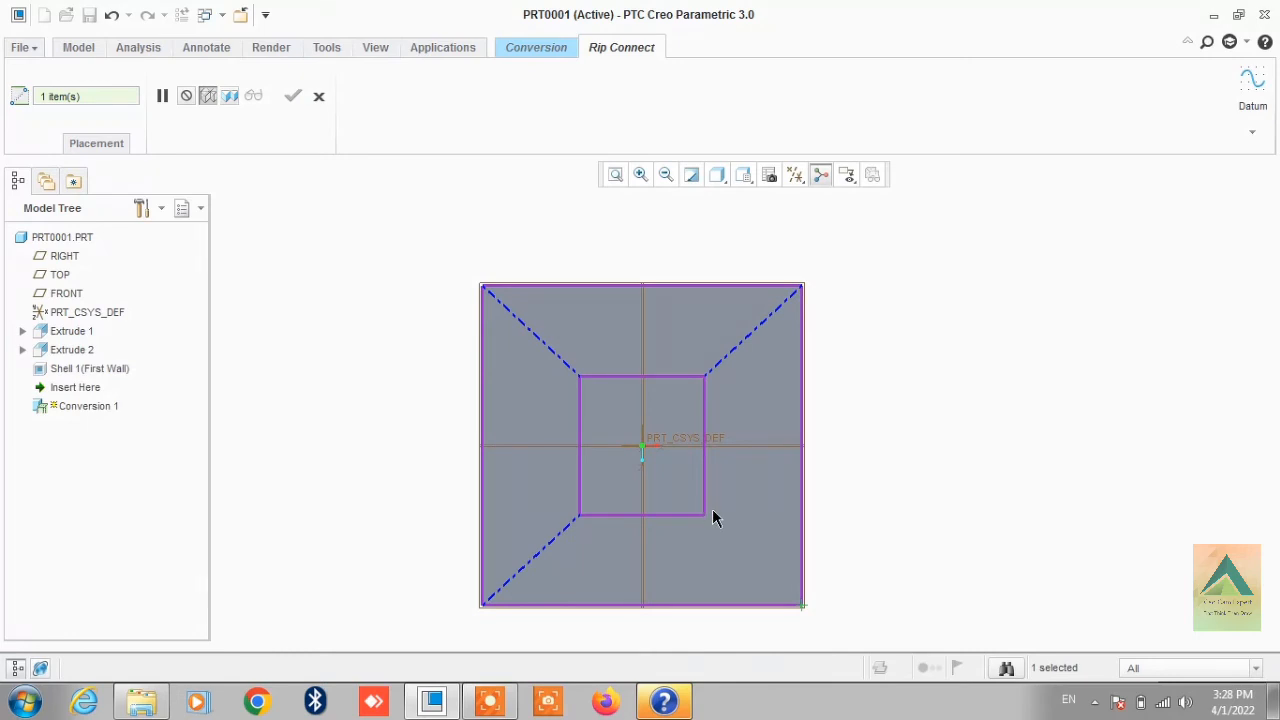
ctrl+click(705, 516)
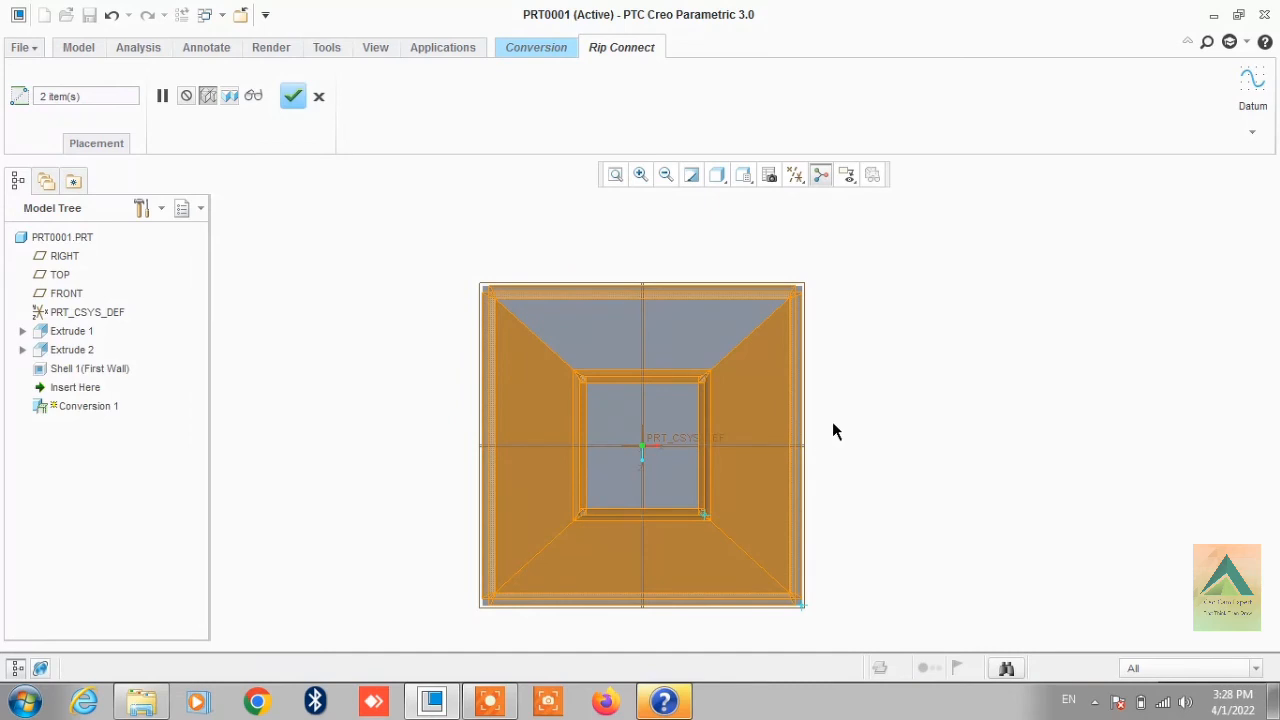
middle_drag(834, 431, 829, 357)
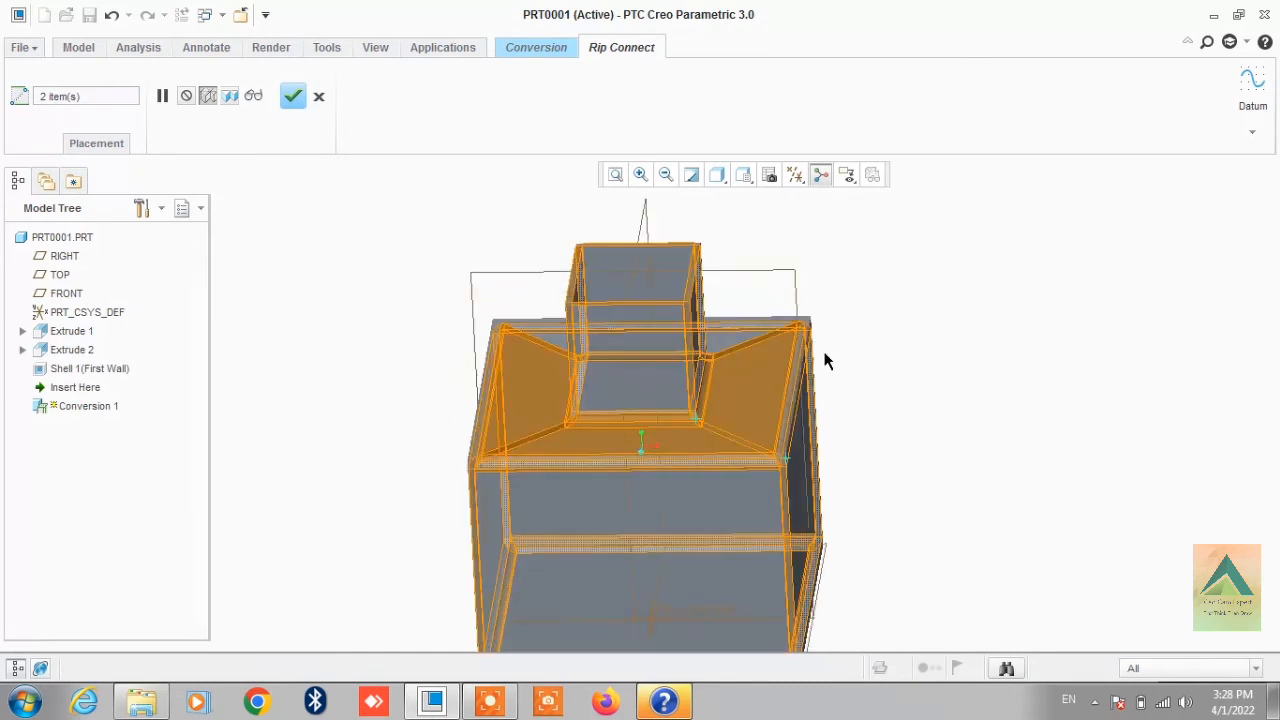
click(292, 98)
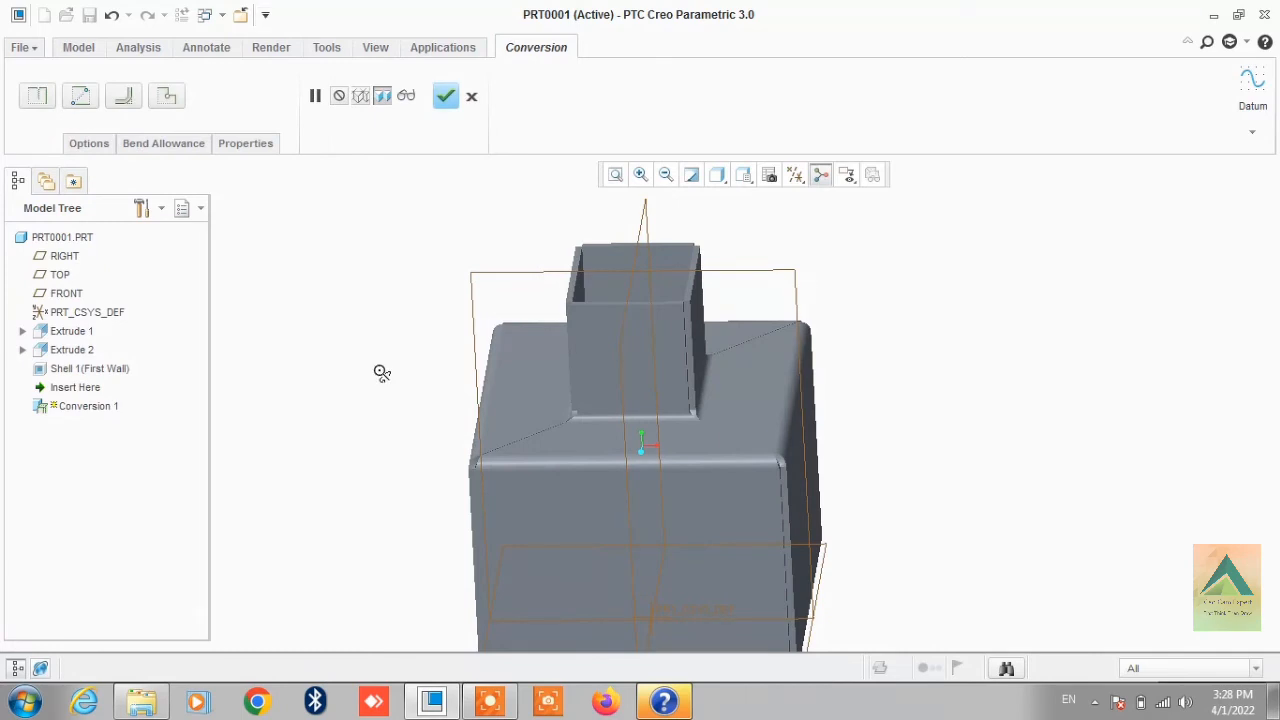
Start a Corner Relief within the conversion for the bend corners on the large block's underside
middle_drag(382, 373, 457, 254)
scroll(600, 220, up, 3)
scroll(600, 220, up, 2)
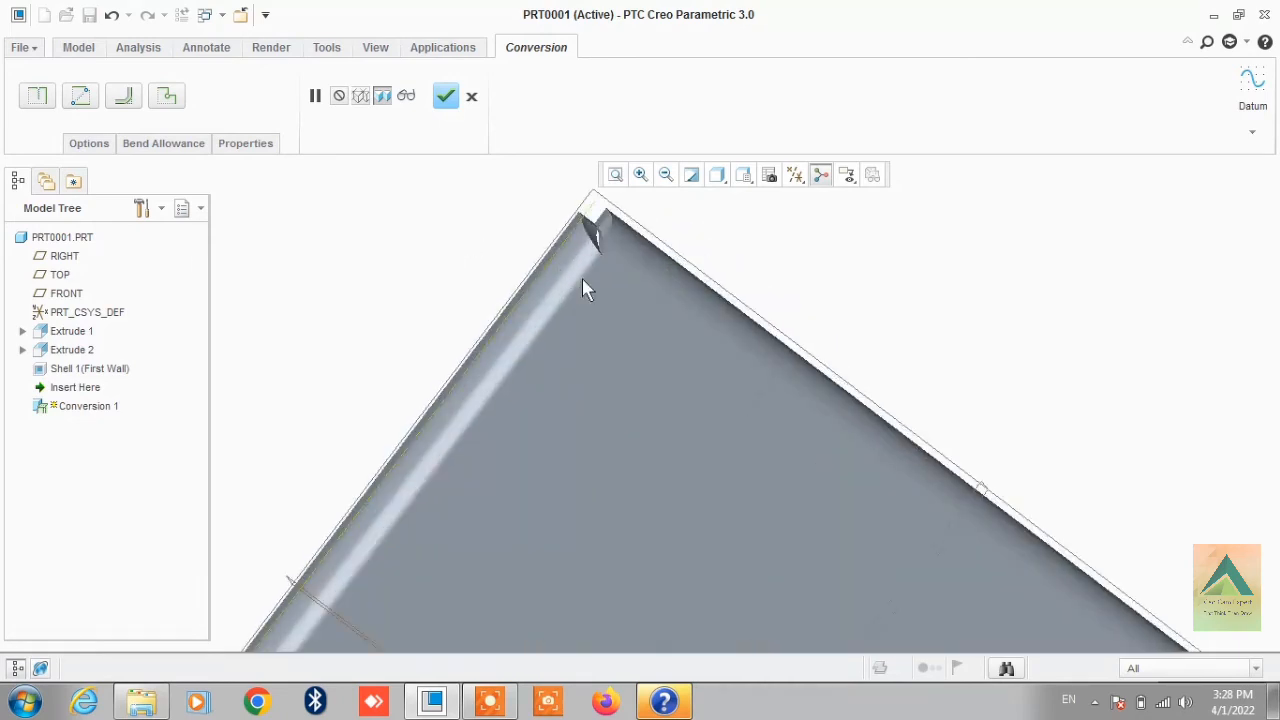
middle_drag(591, 277, 605, 234)
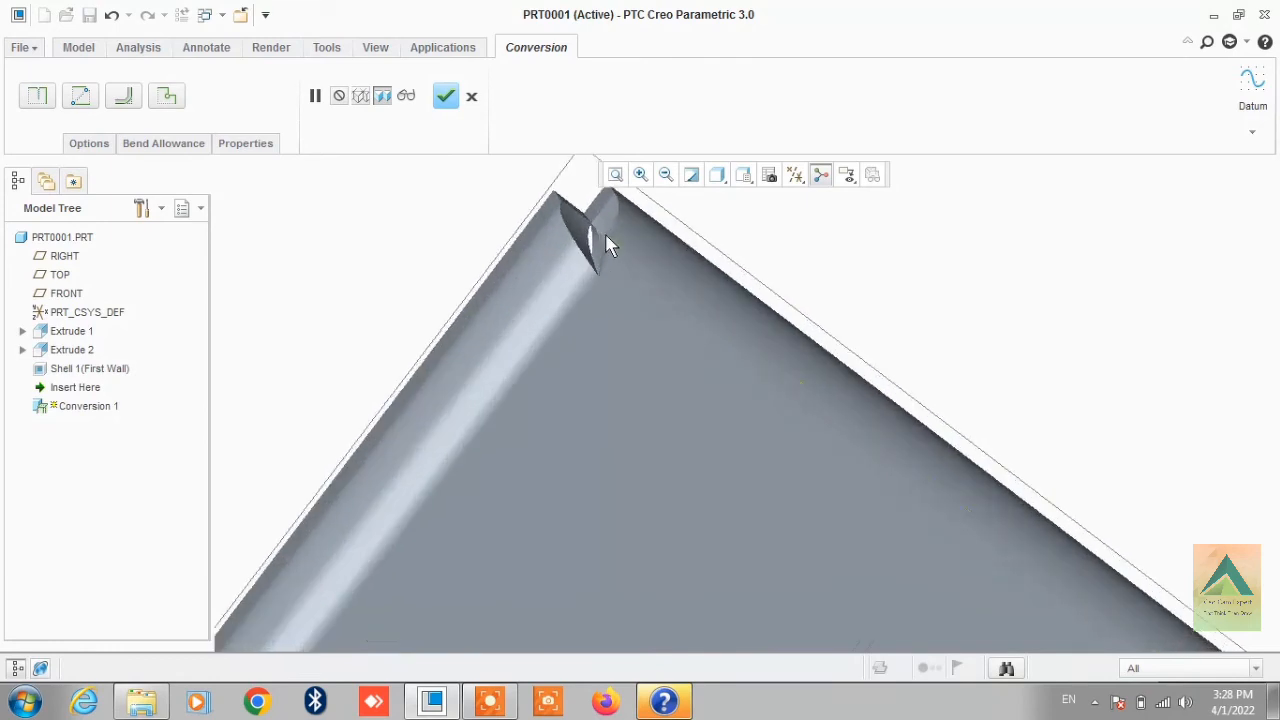
click(166, 96)
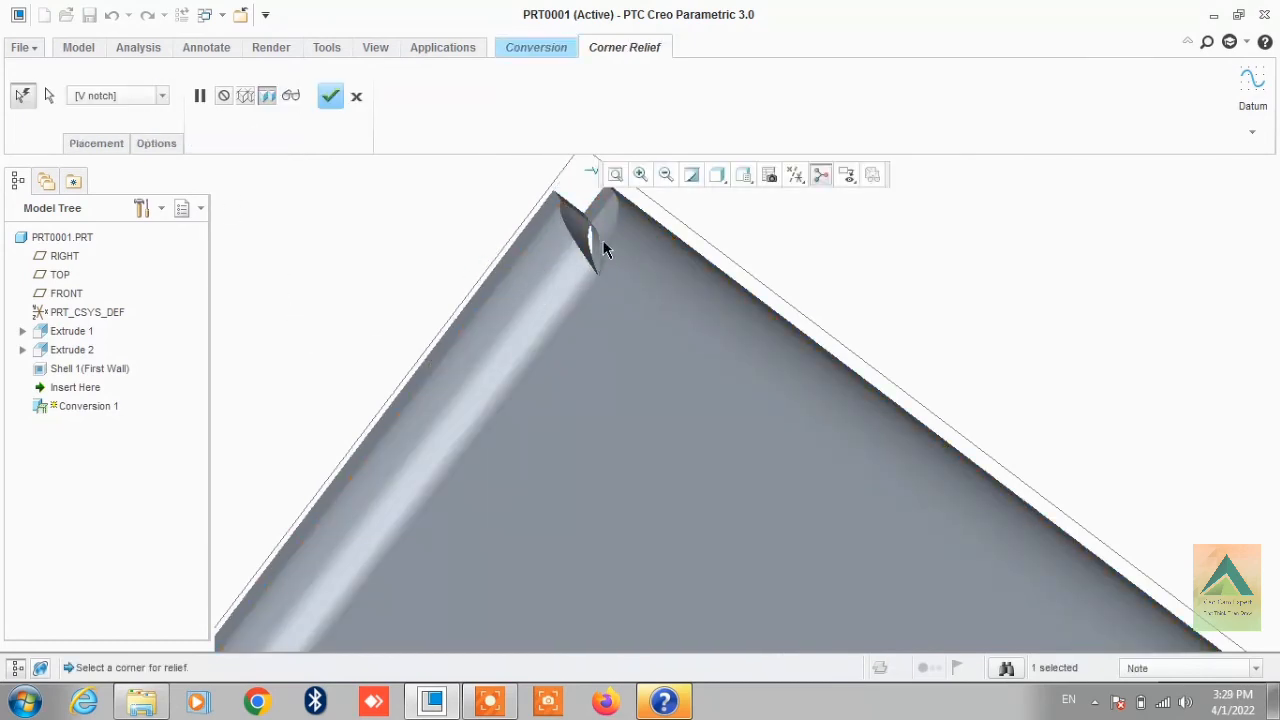
Try the Circular and Rectangular relief types on the large block's underside corners
click(112, 99)
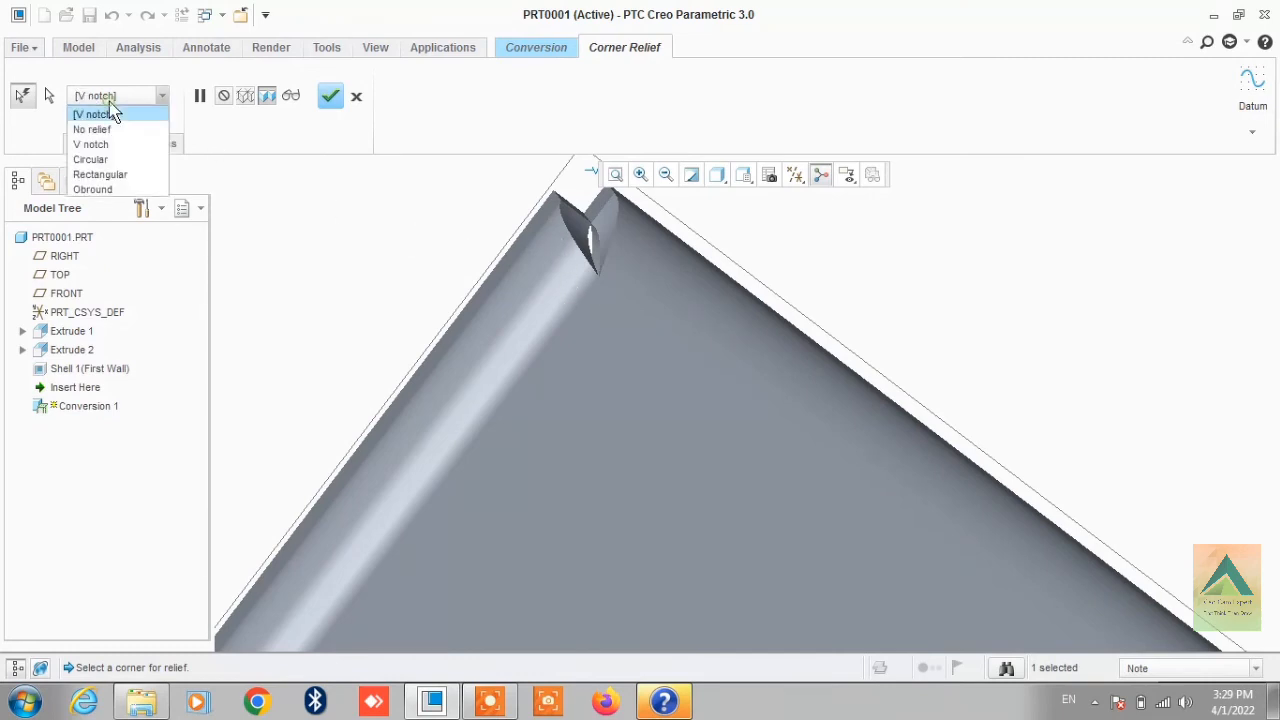
click(92, 160)
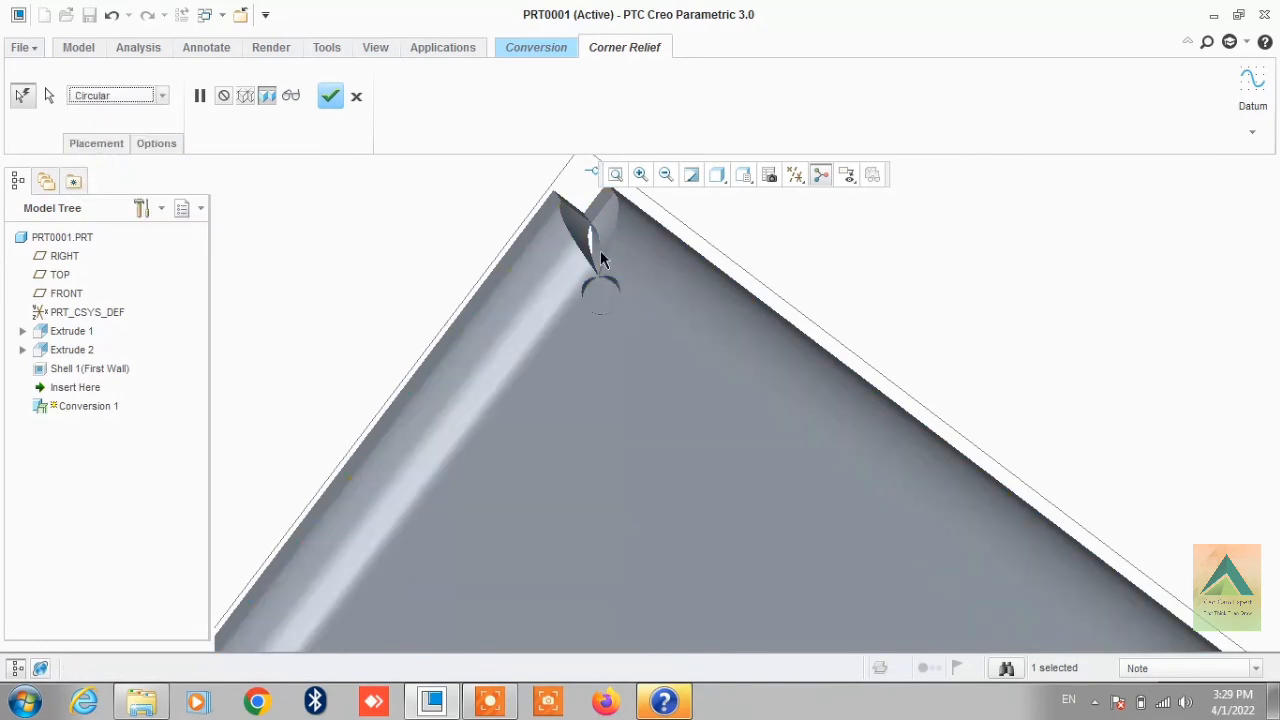
middle_drag(618, 308, 594, 296)
scroll(598, 391, down, 5)
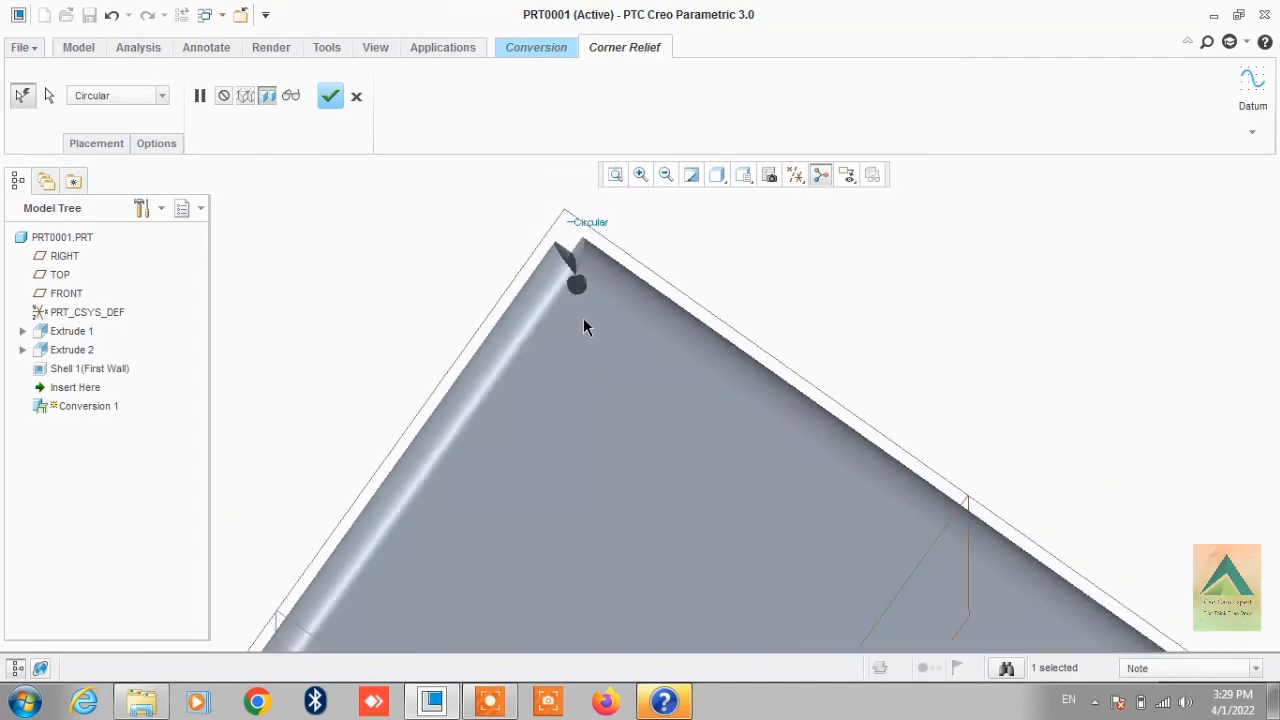
click(140, 96)
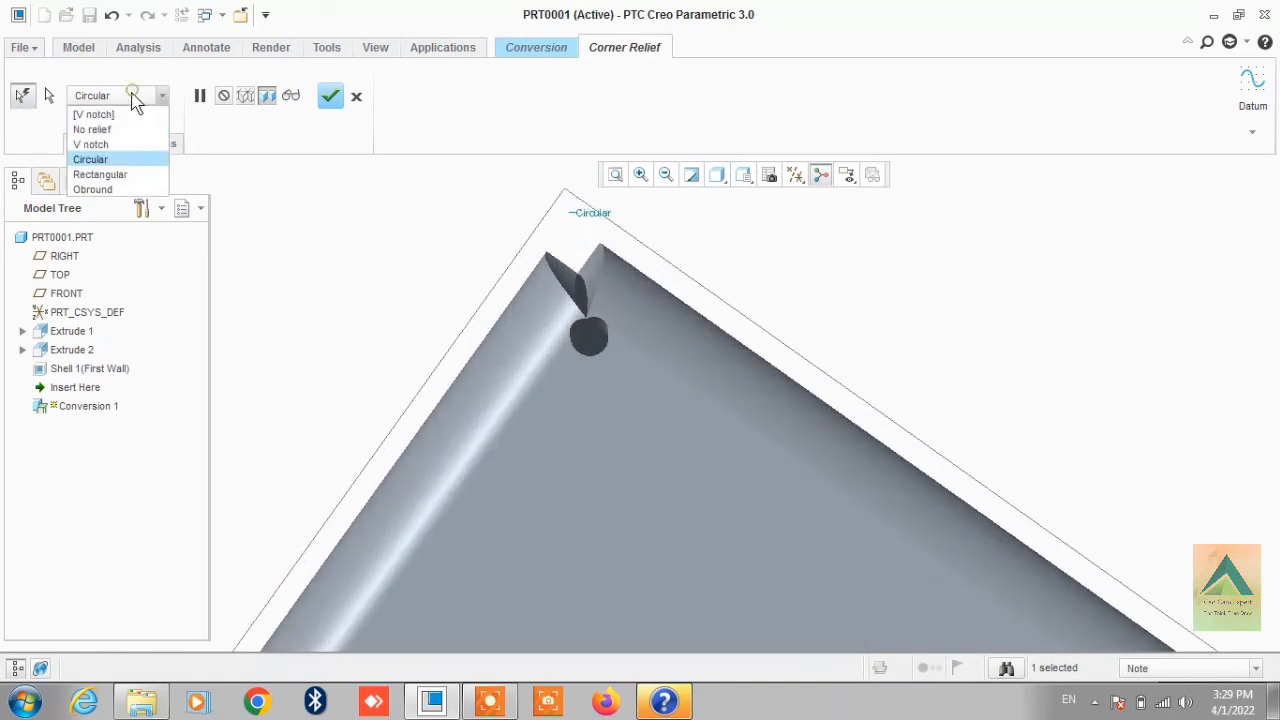
click(118, 190)
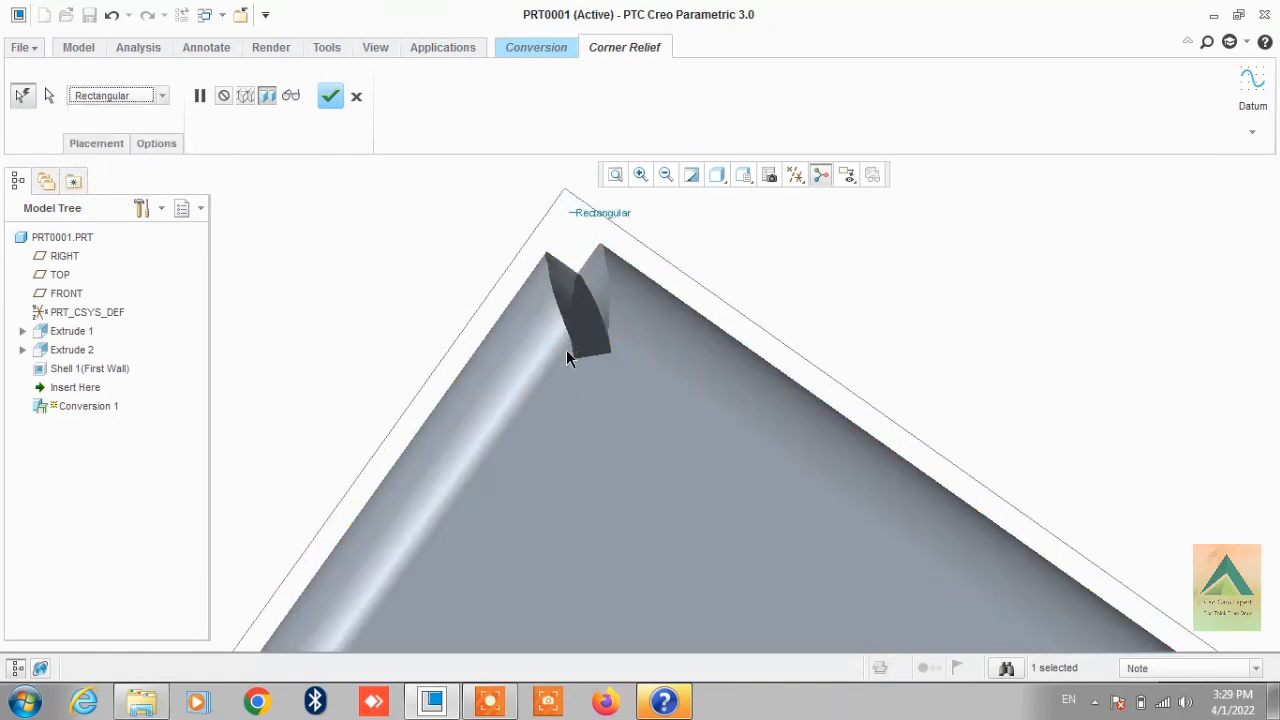
Set the relief type of the large block's underside corners to Obround and complete the Corner Relief
click(95, 97)
click(100, 190)
scroll(570, 400, up, 6)
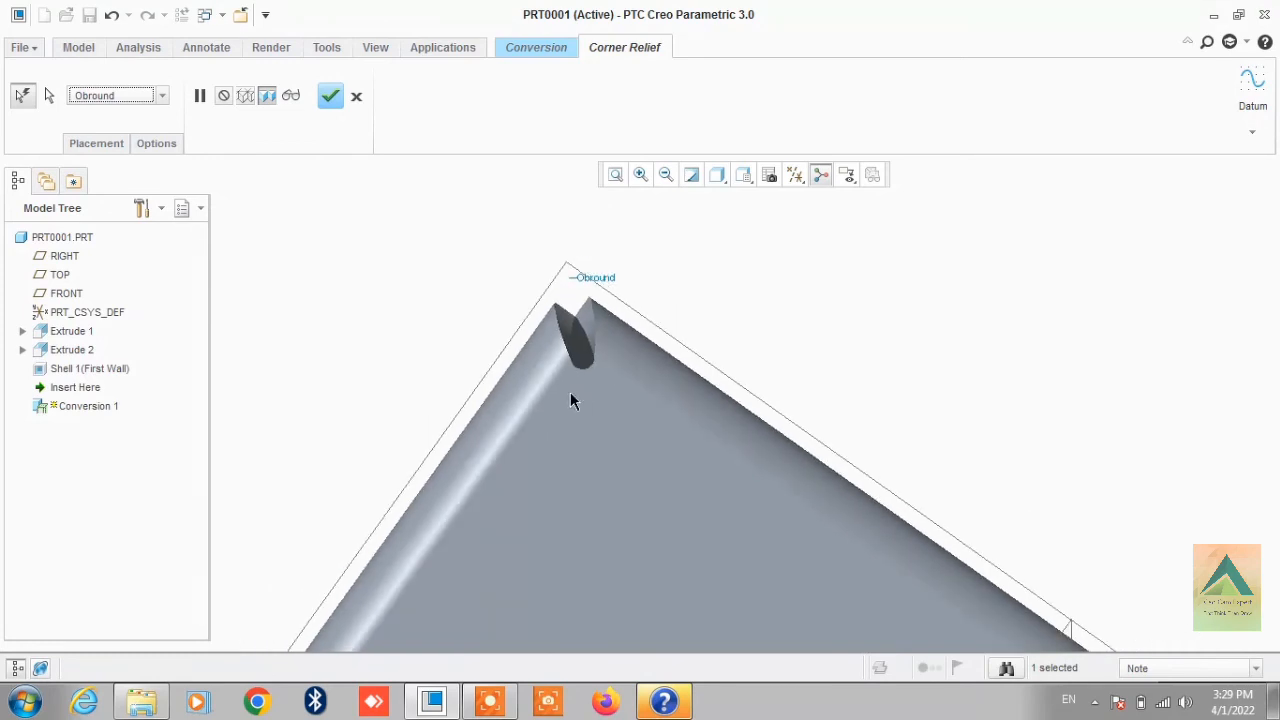
scroll(591, 571, down, 4)
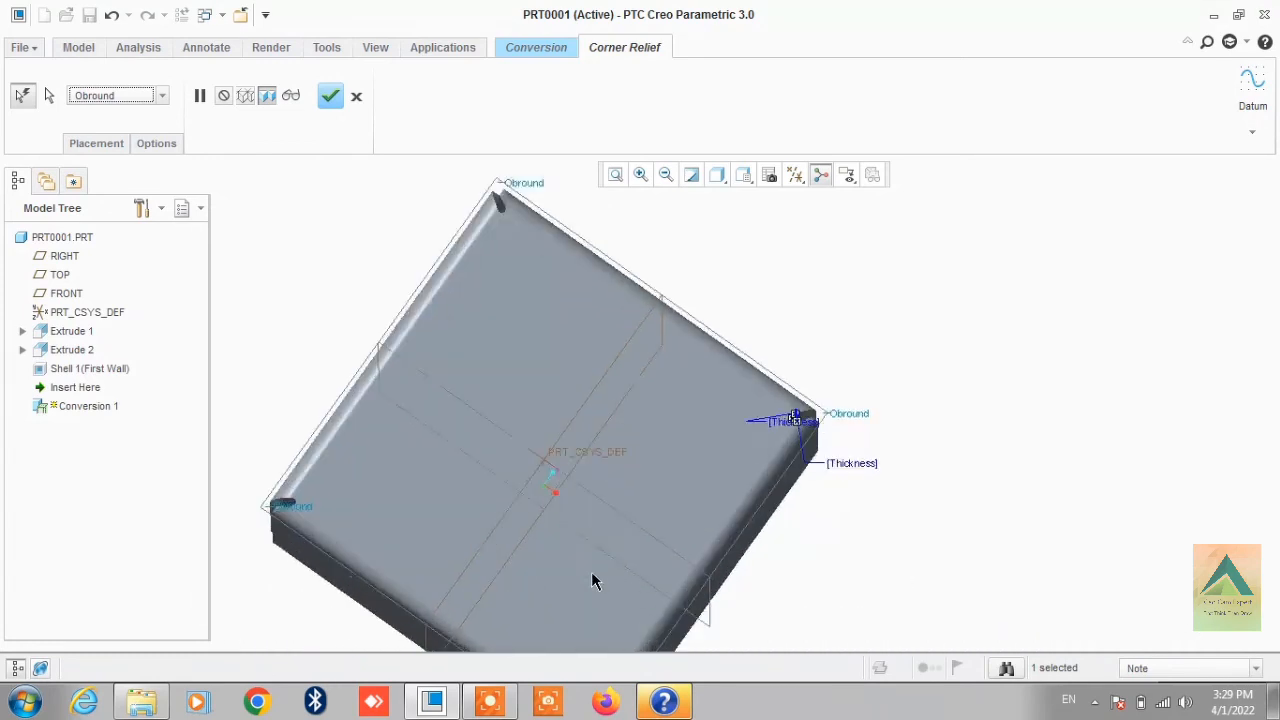
scroll(371, 470, up, 3)
scroll(346, 491, down, 3)
scroll(346, 491, down, 2)
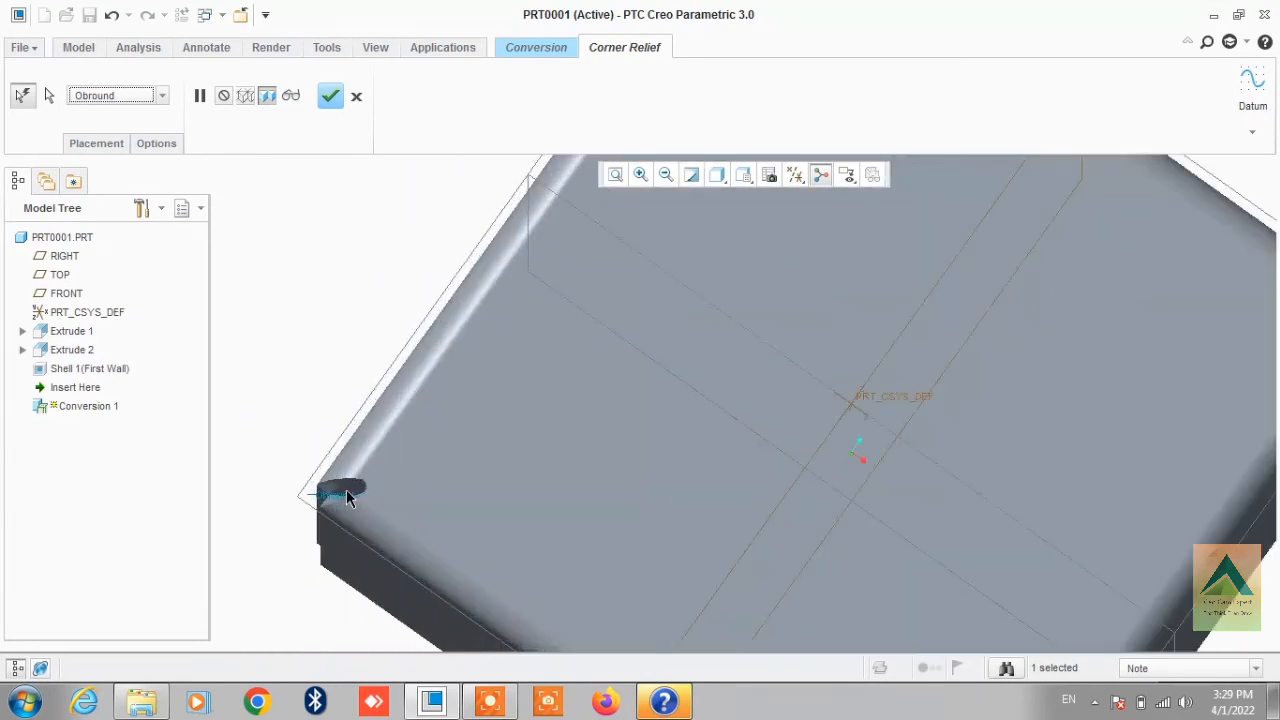
scroll(470, 520, up, 4)
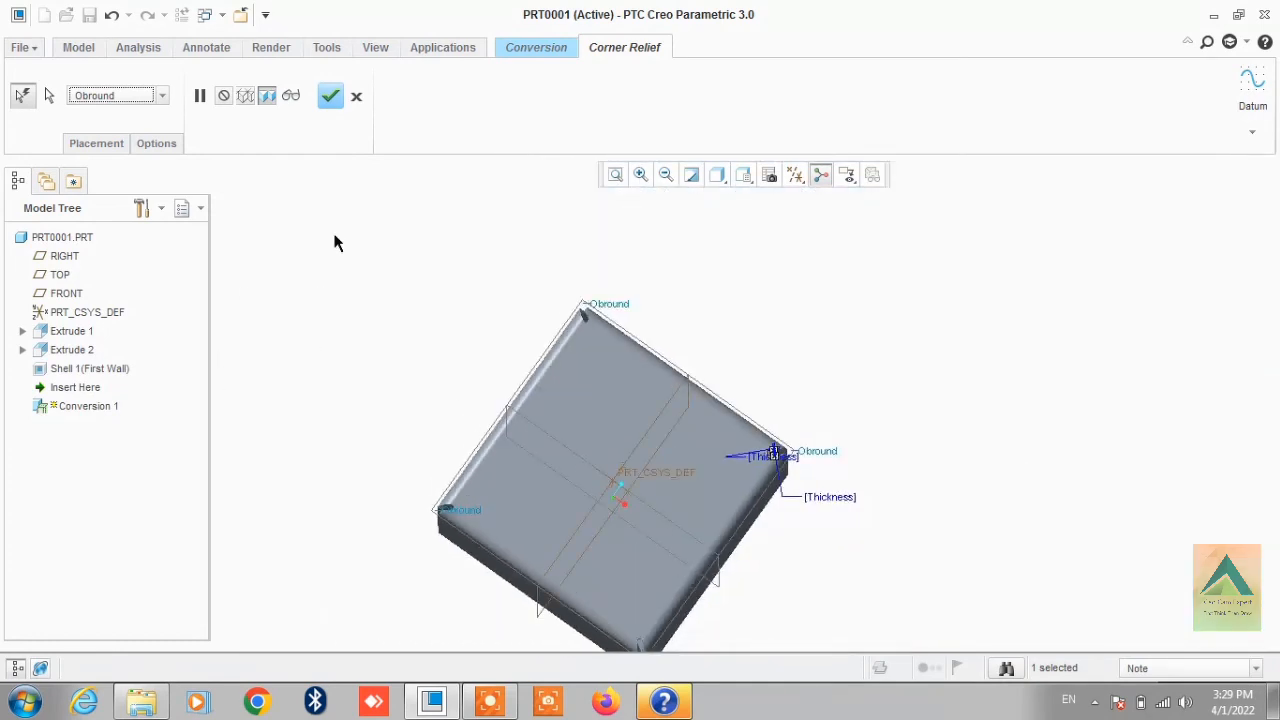
click(330, 95)
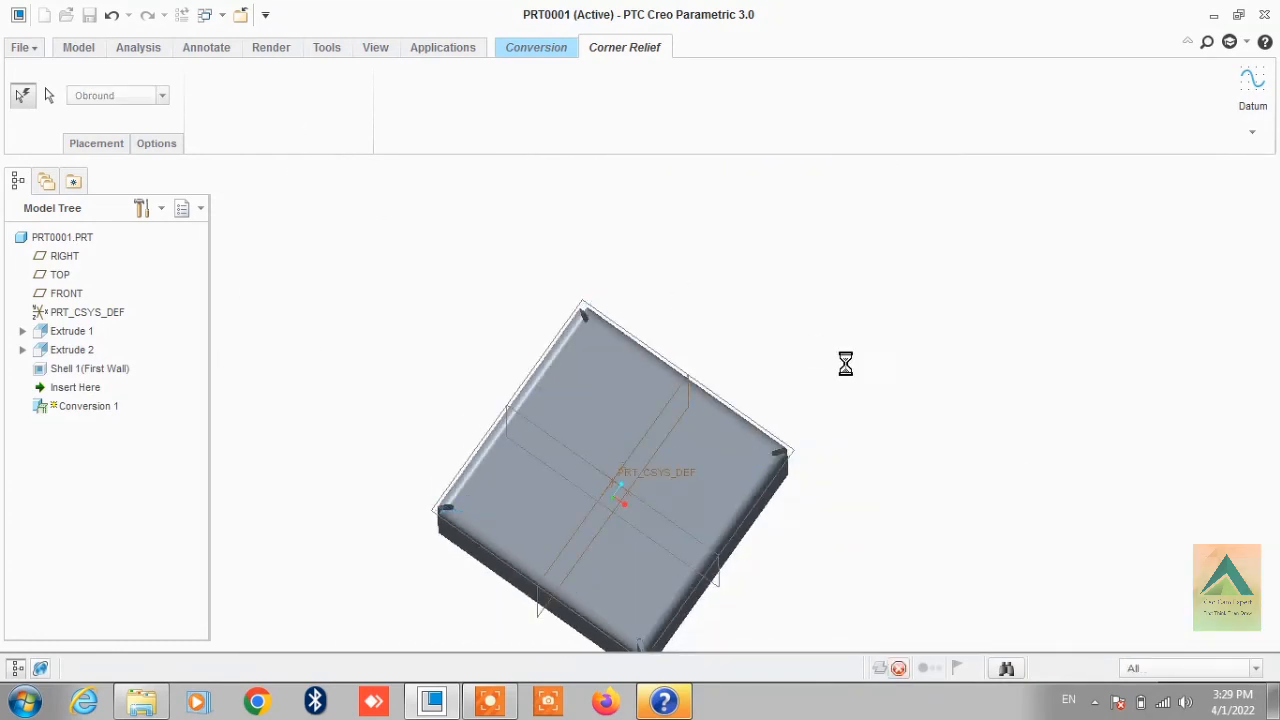
Complete the Conversion feature with its edge bends, rips, rip connects and corner reliefs
scroll(798, 322, up, 3)
middle_drag(826, 382, 771, 449)
scroll(731, 427, up, 3)
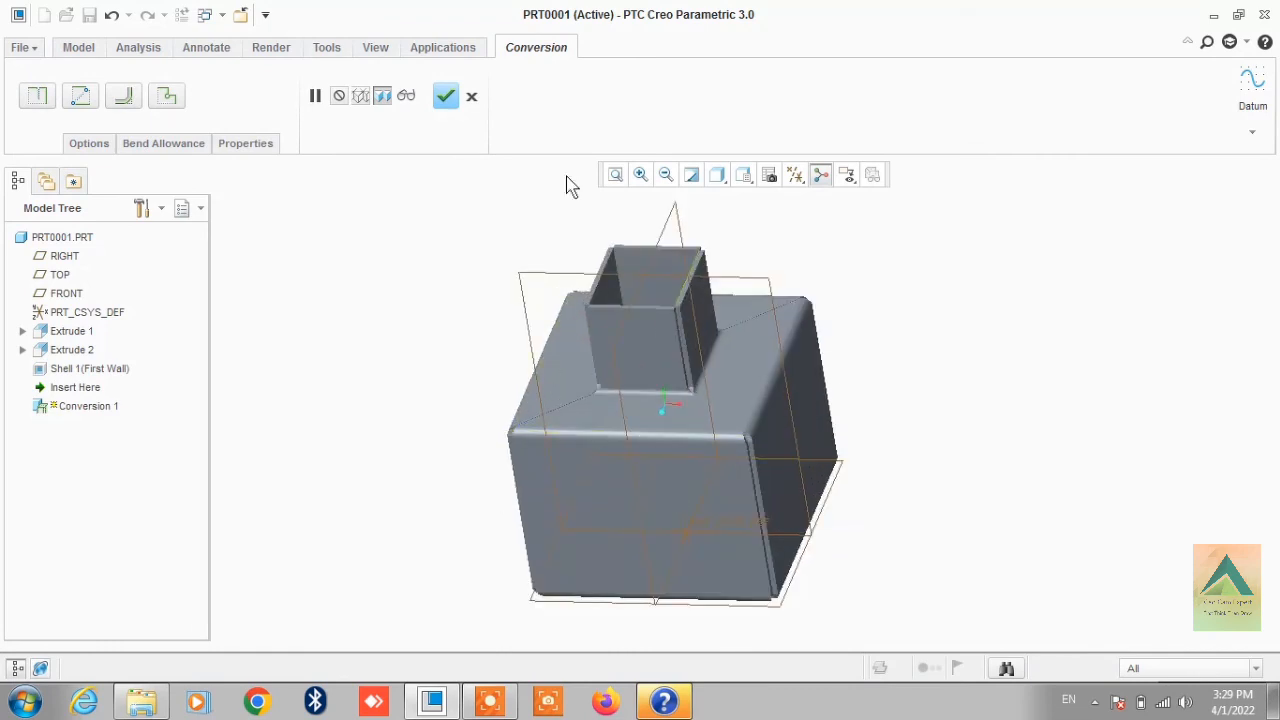
click(445, 97)
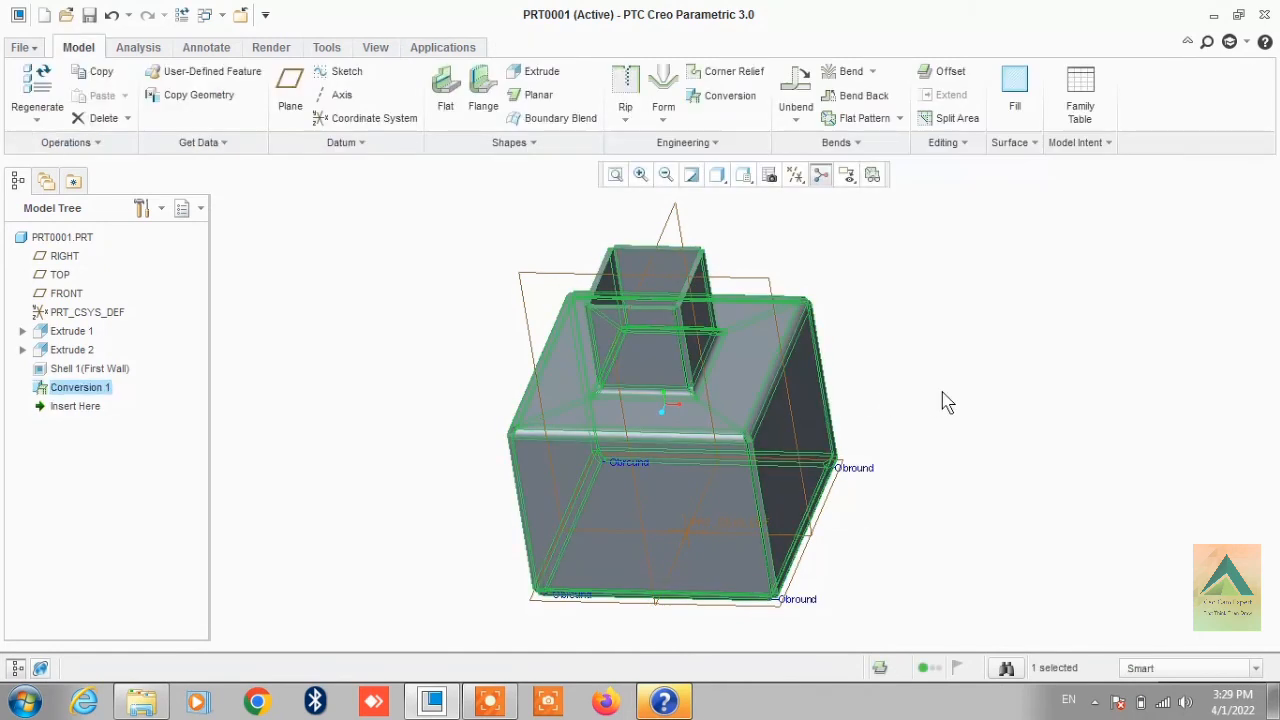
mouse_move(983, 393)
middle_down()
mouse_move(1029, 409)
mouse_move(1028, 392)
mouse_move(966, 360)
middle_up()
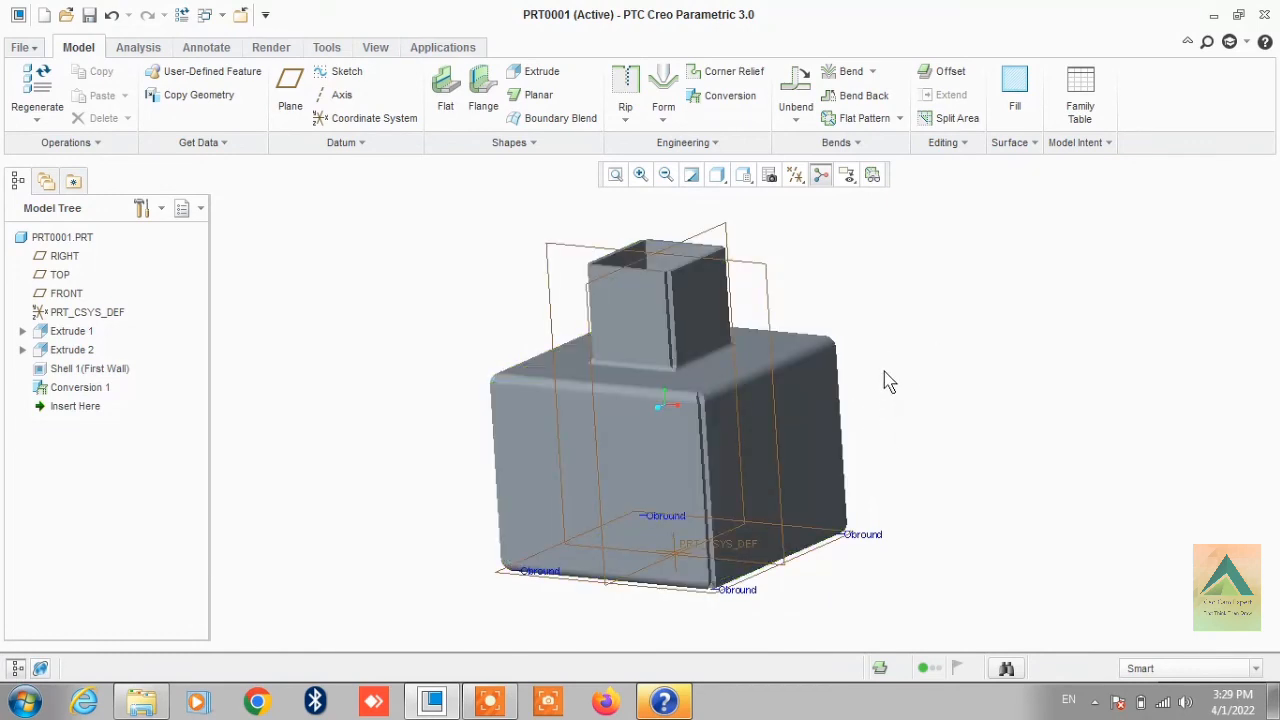
Unbend the whole sheet metal part into a flat pattern, keeping the large block's bottom surface fixed
click(795, 88)
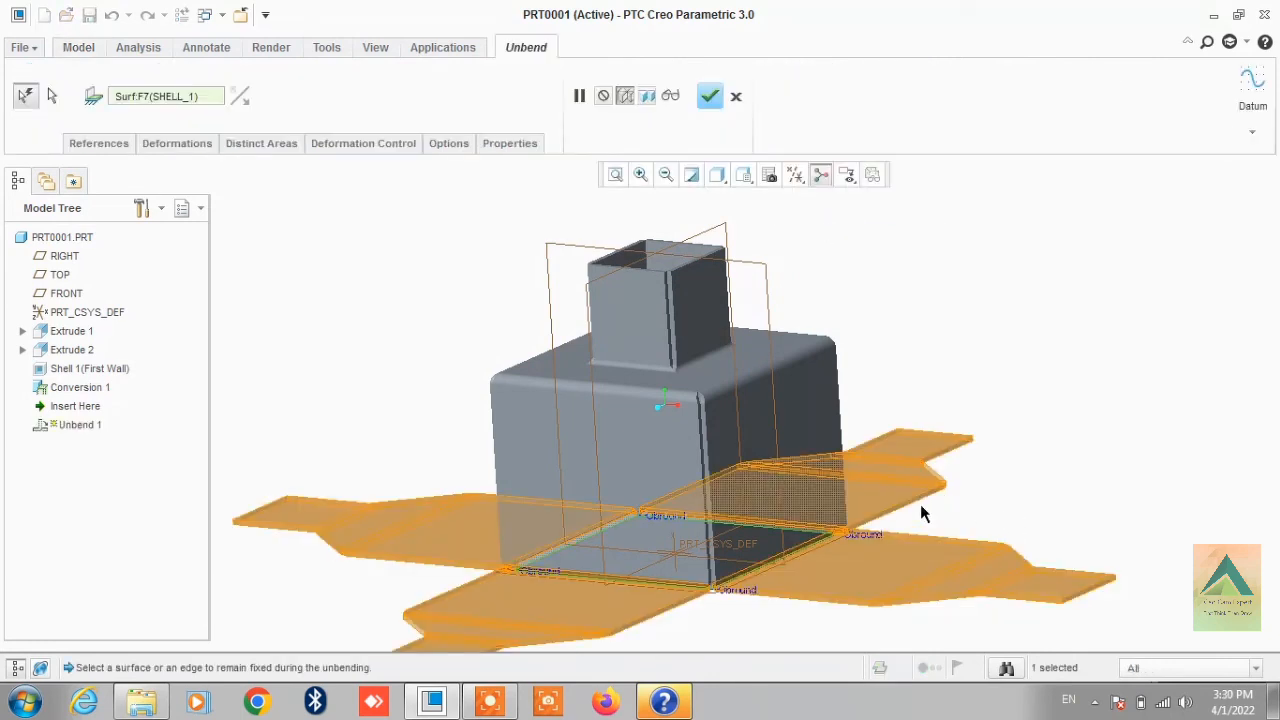
scroll(876, 468, down, 2)
middle_drag(1001, 413, 991, 437)
scroll(991, 437, down, 2)
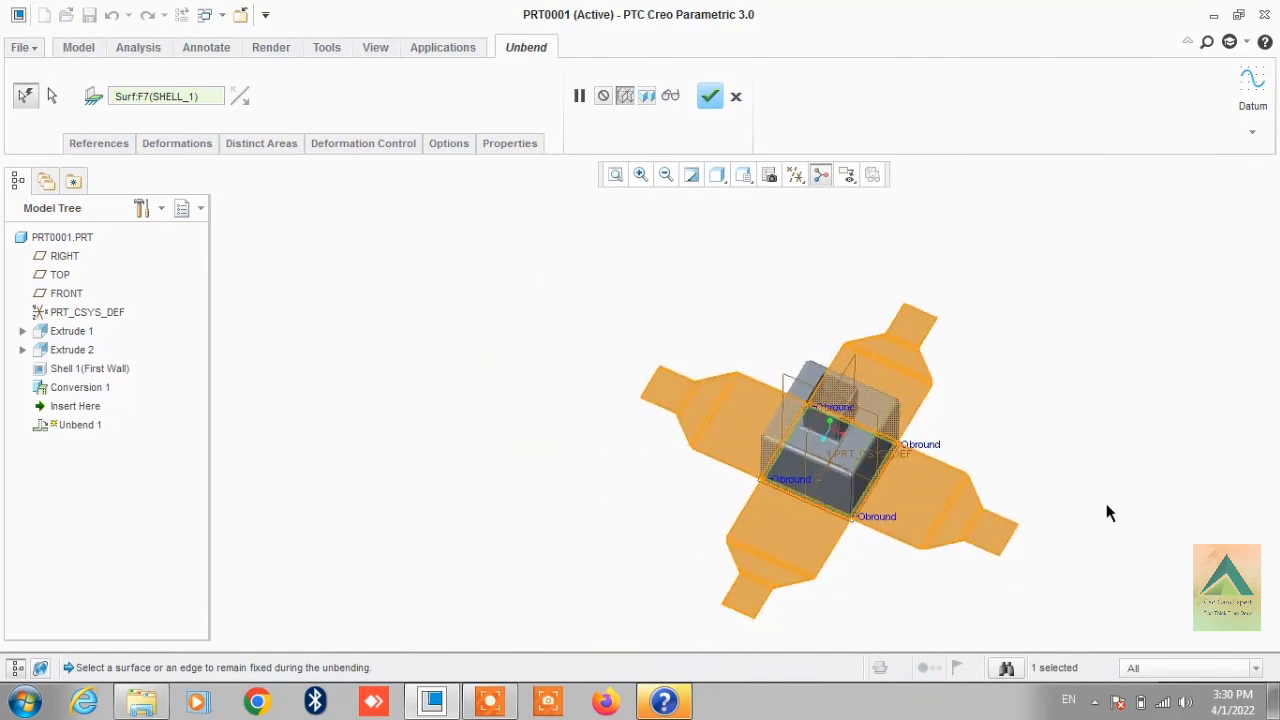
scroll(1112, 530, up, 1)
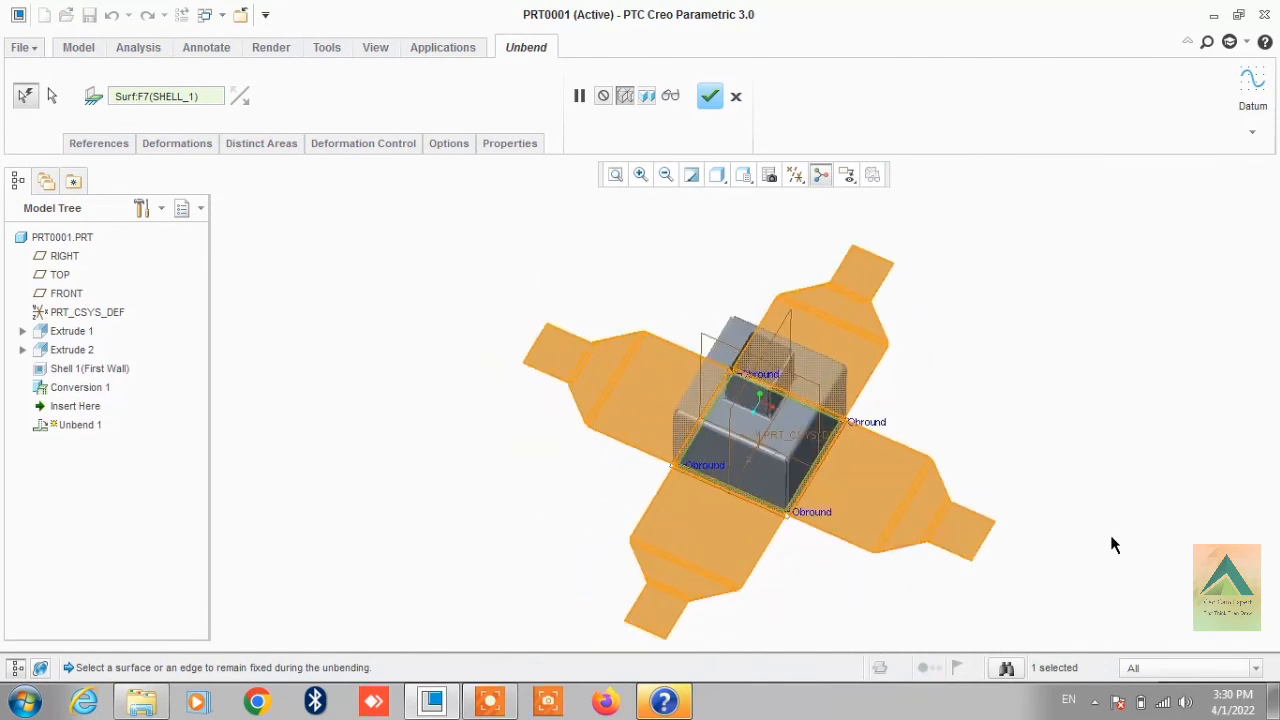
click(707, 96)
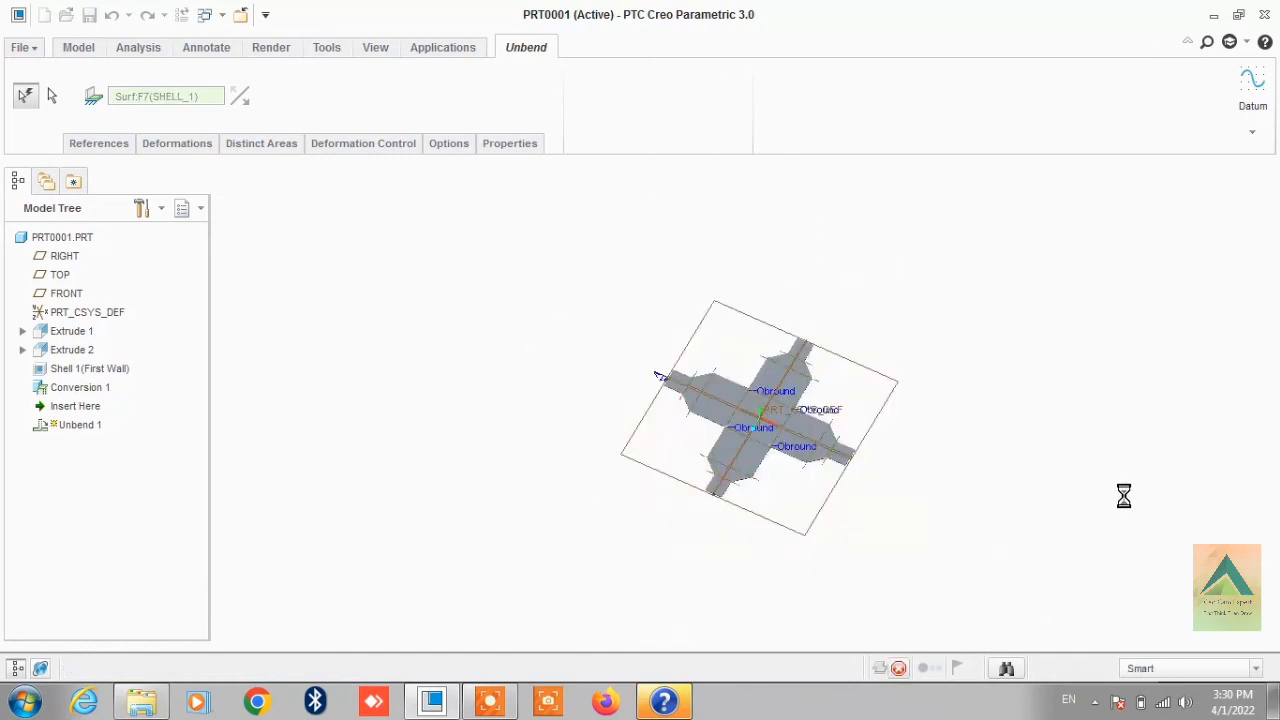
click(957, 385)
scroll(800, 380, up, 5)
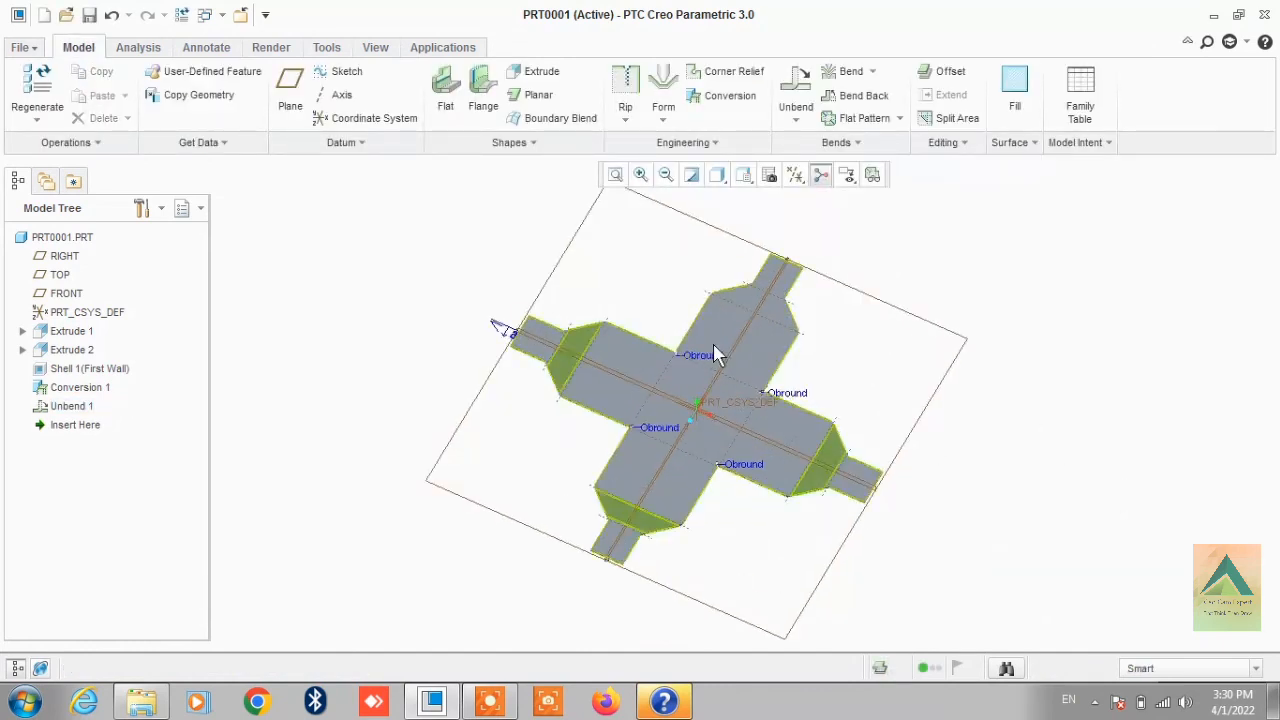
scroll(797, 366, up, 2)
middle_drag(974, 326, 1010, 330)
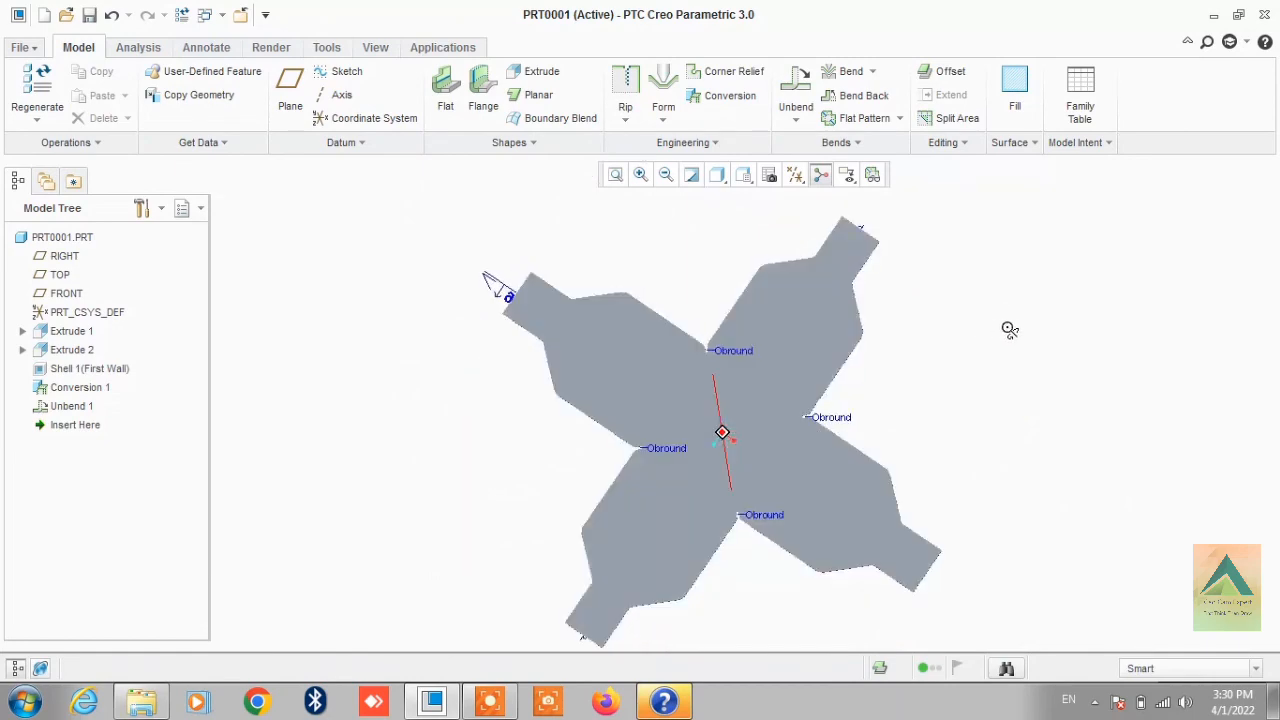